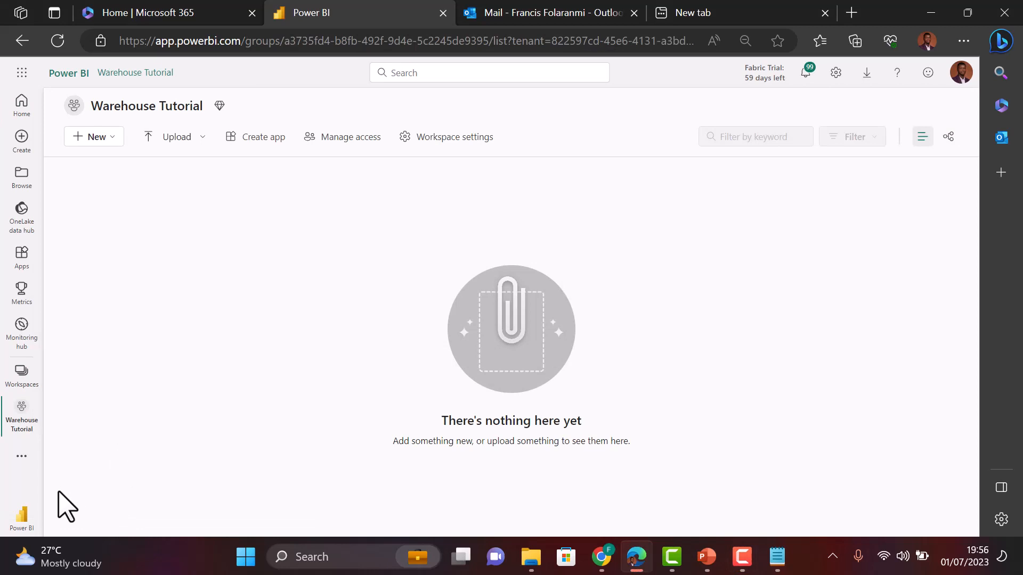
Step: Switch to the Data Warehouse experience and create a warehouse named DW in the Warehouse Tutorial workspace
{"action": "left_click", "coordinate": [25, 521]}
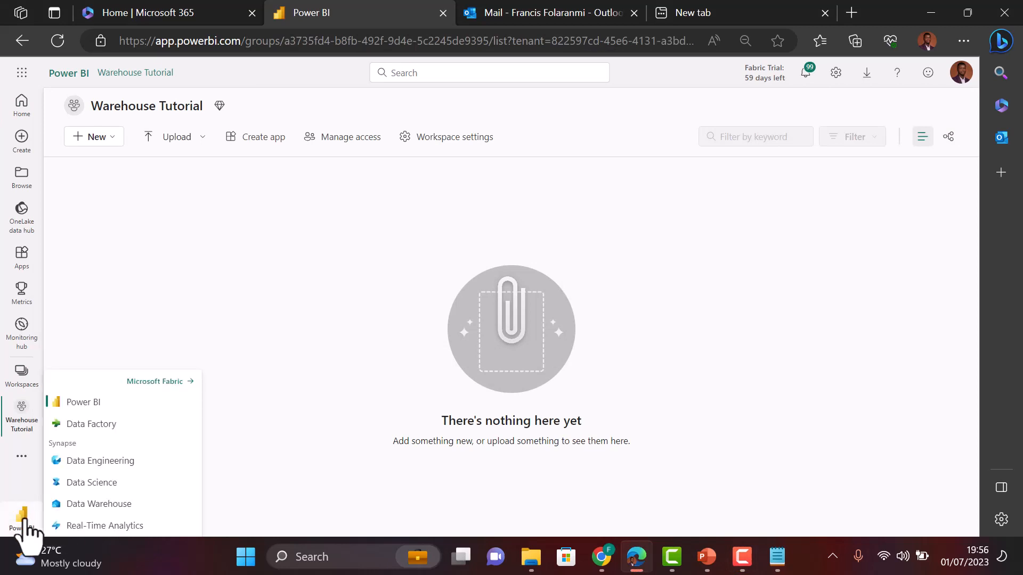
{"action": "left_click", "coordinate": [88, 505]}
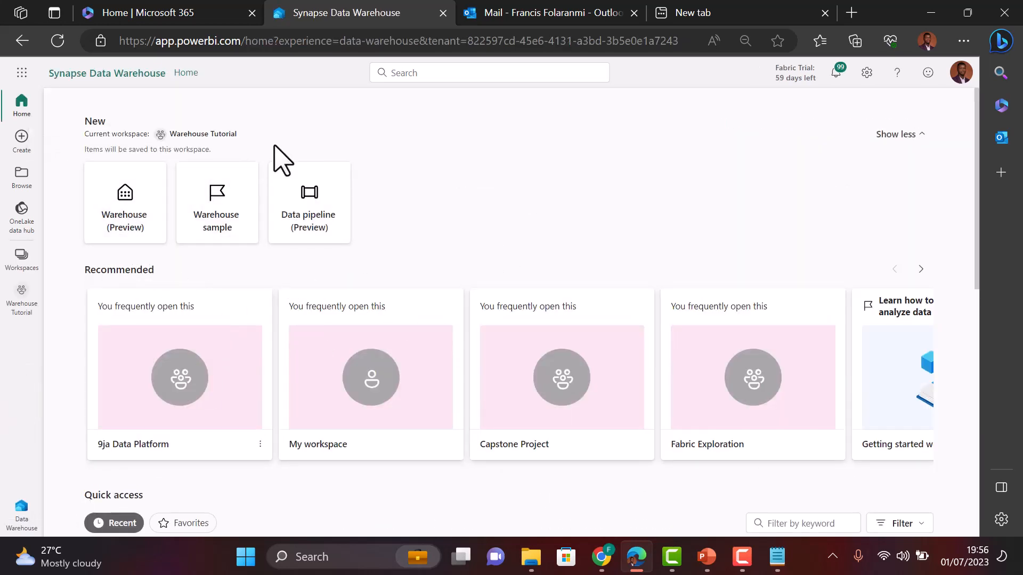
{"action": "left_click", "coordinate": [127, 215]}
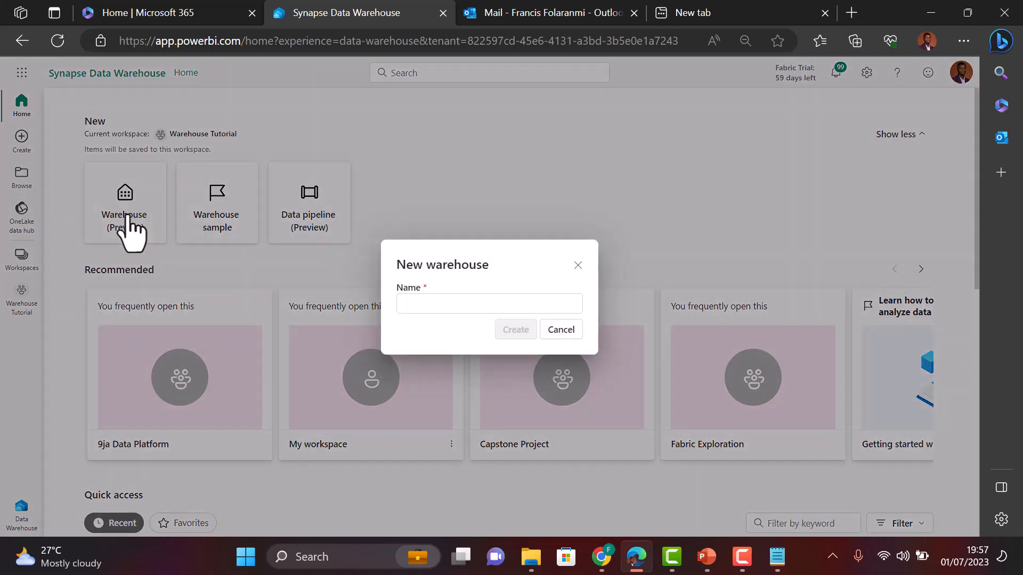
{"action": "left_click", "coordinate": [437, 303]}
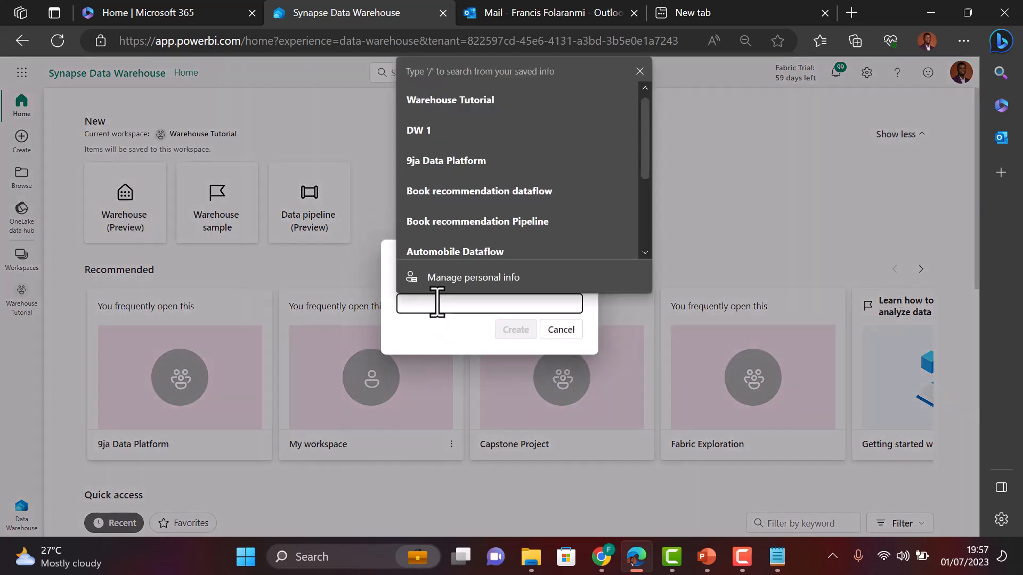
{"action": "type", "text": "DW"}
{"action": "left_click", "coordinate": [514, 281]}
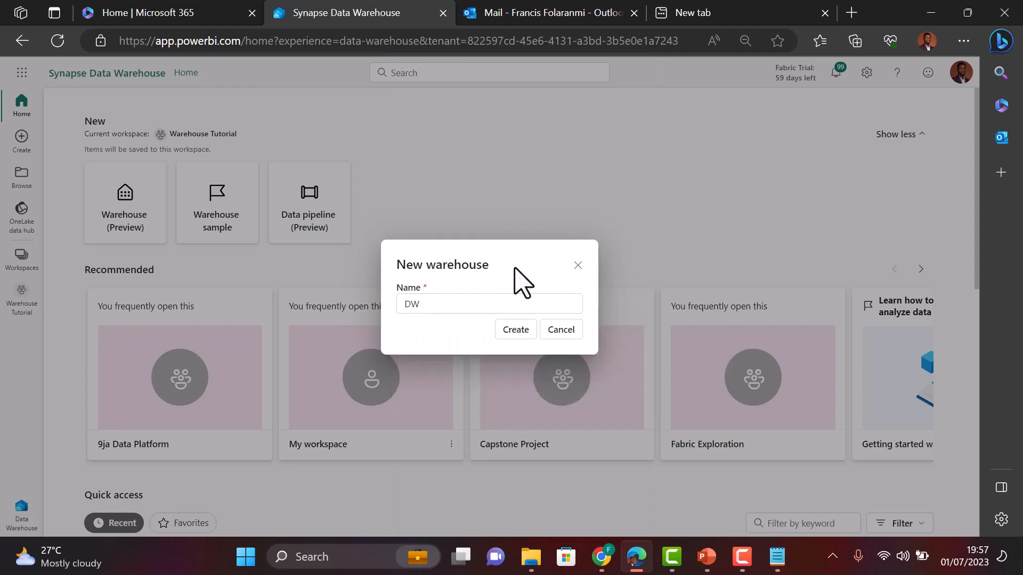
{"action": "left_click", "coordinate": [529, 336]}
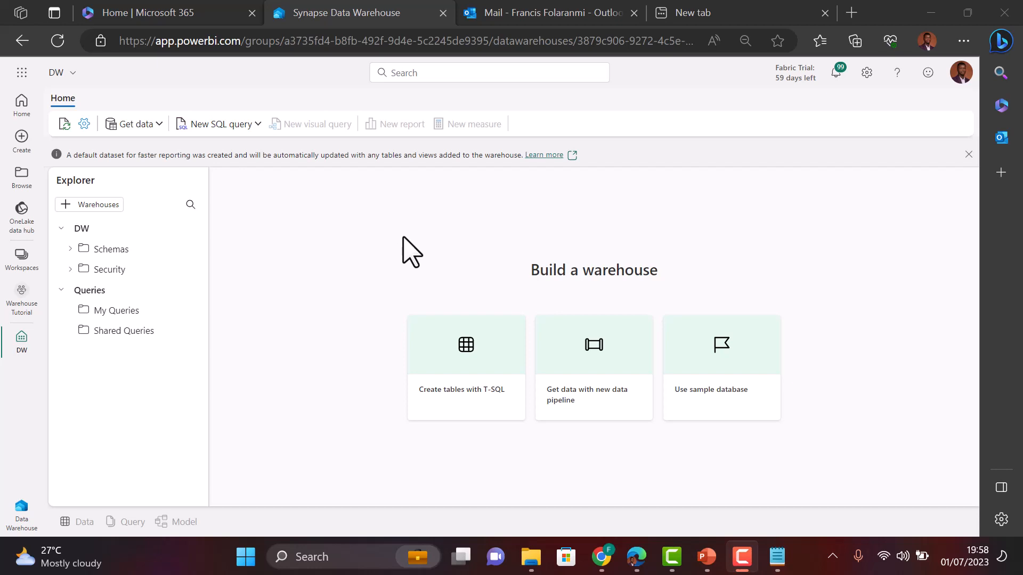
Step: Create the dbo.dimension_city table with T-SQL by replacing the template with a DROP TABLE IF EXISTS and CREATE TABLE script and running it
{"action": "left_click", "coordinate": [473, 356]}
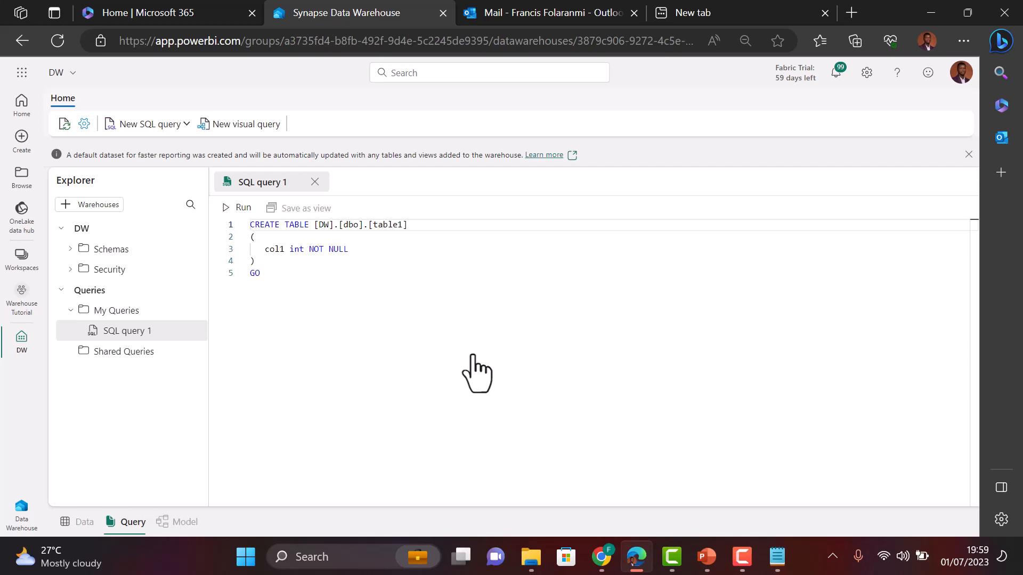
{"action": "left_click", "coordinate": [301, 284]}
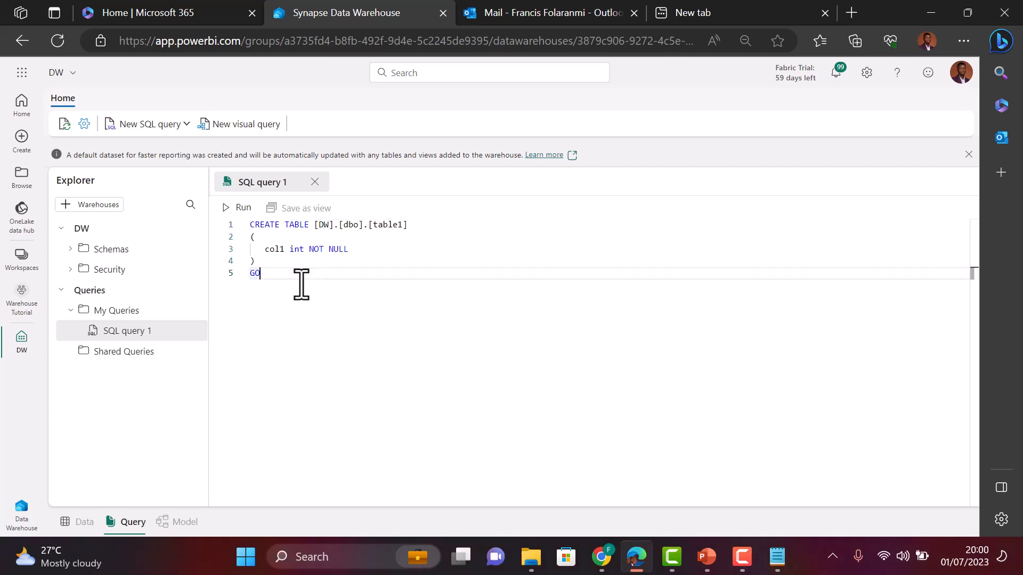
{"action": "key", "text": "ctrl+a"}
{"action": "type", "text": "--dimension_city DROP TABLE IF EXISTS [dbo].[dimension_city]; CREATE TABLE [dbo].[dimension_city]     (         [CityKey] [int] NULL,         [WWICityID] [int] NULL,         [City] [varchar](8000) NULL,         [StateProvince] [varchar](8000) NULL,         [Country] [varchar](8000) NULL,         [Continent] [varchar](8000) NULL,         [SalesTerritory] [varchar](8000) NULL,         [Region] [varchar](8000) NULL,         [Subregion] [varchar](8000) NULL,         [Location] [varchar](8000) NULL,         [LatestRecordedPopulation] [bigint] NULL,         [ValidFrom] [datetime2](6) NULL,         [ValidTo] [datetime2](6) NULL,         [LineageKey] [int] NULL     );"}
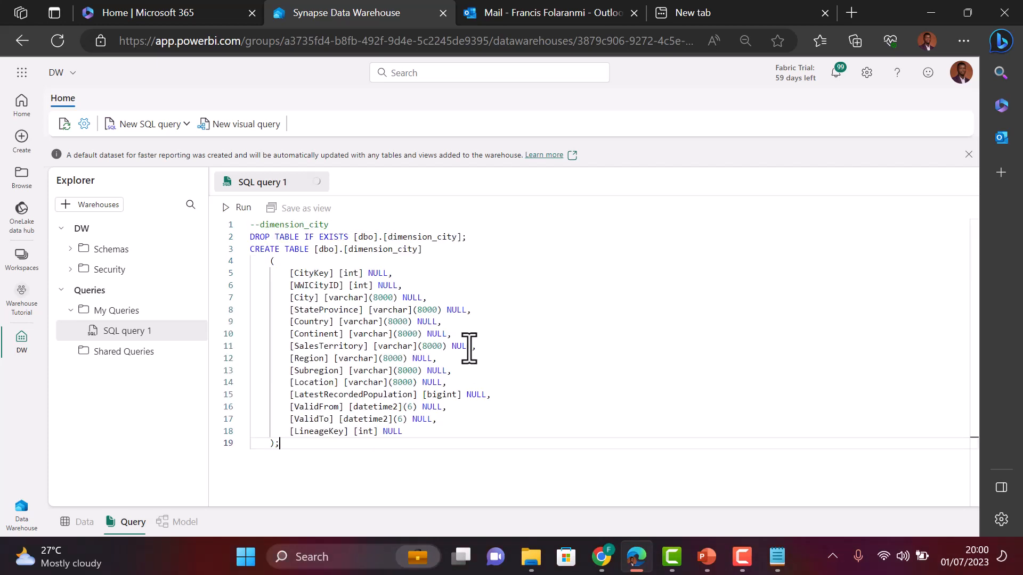
{"action": "left_click", "coordinate": [240, 211]}
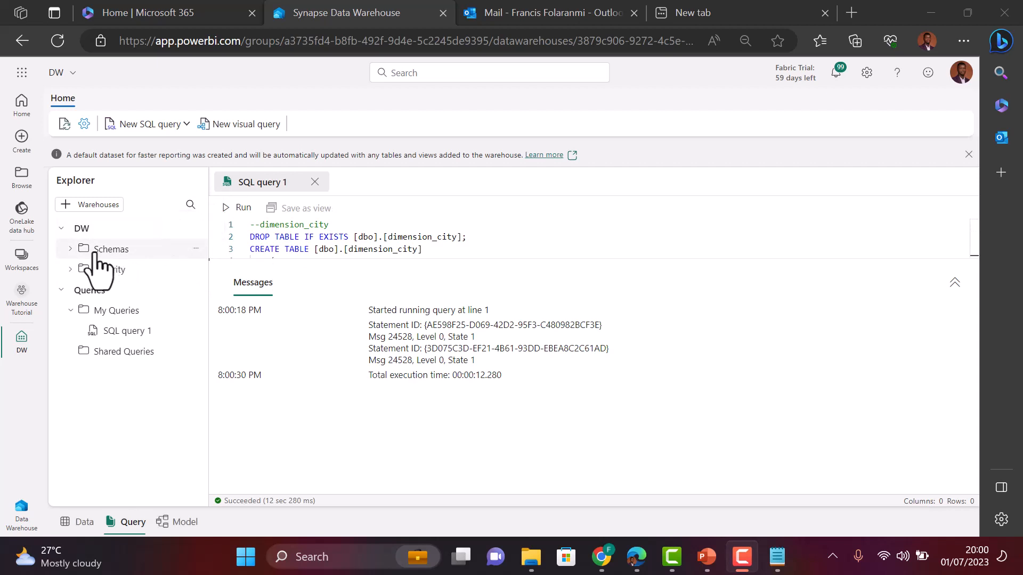
Step: Locate dimension_city among the dbo schema's tables and generate a Select TOP 100 query for it
{"action": "left_click", "coordinate": [70, 250]}
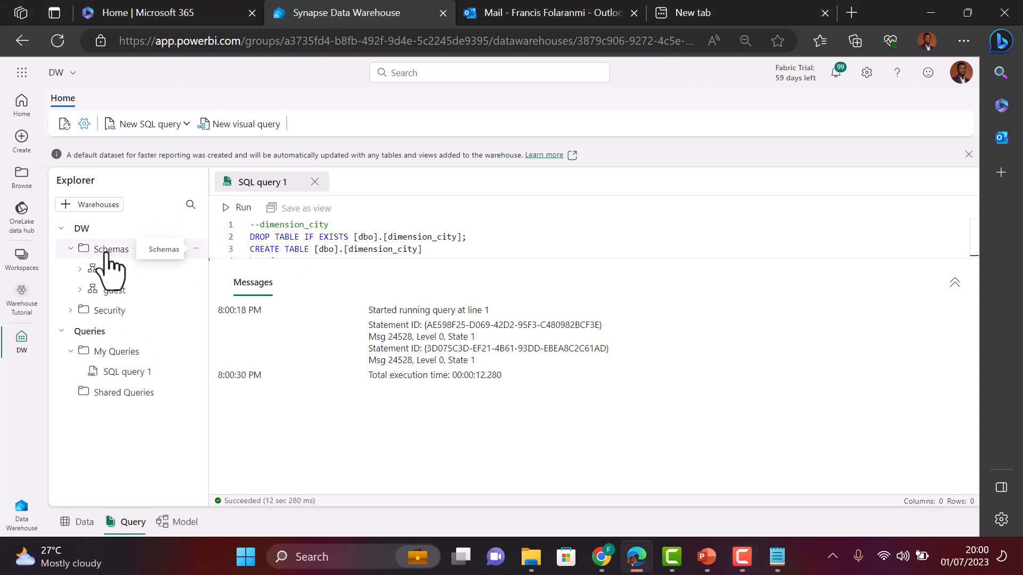
{"action": "left_click", "coordinate": [80, 272]}
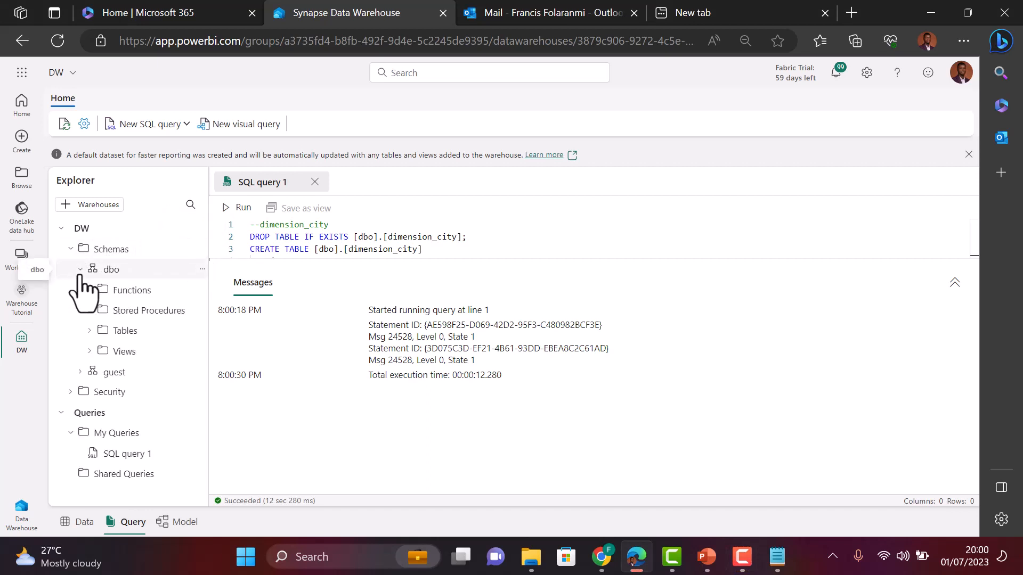
{"action": "left_click", "coordinate": [89, 332]}
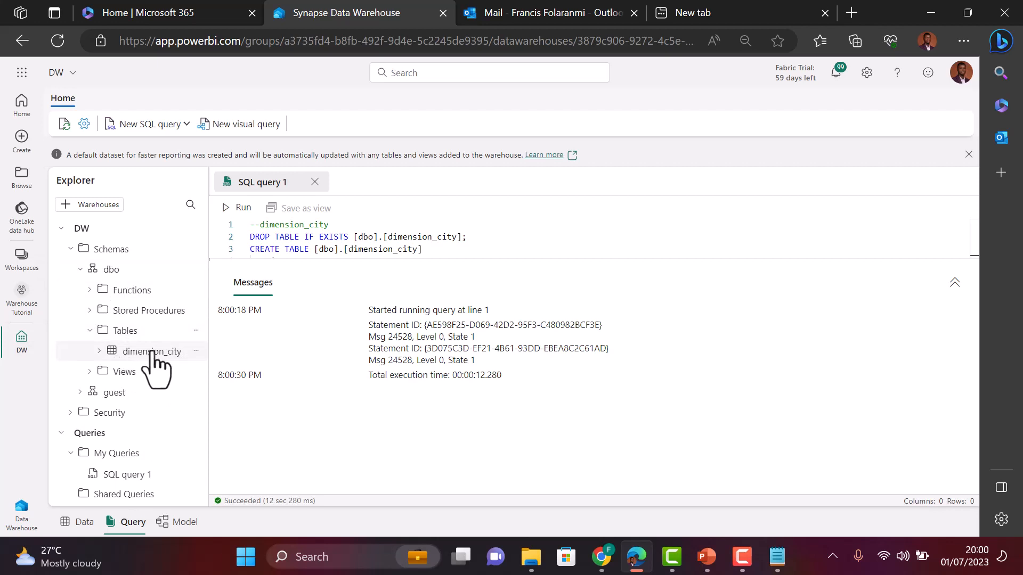
{"action": "left_click", "coordinate": [196, 351]}
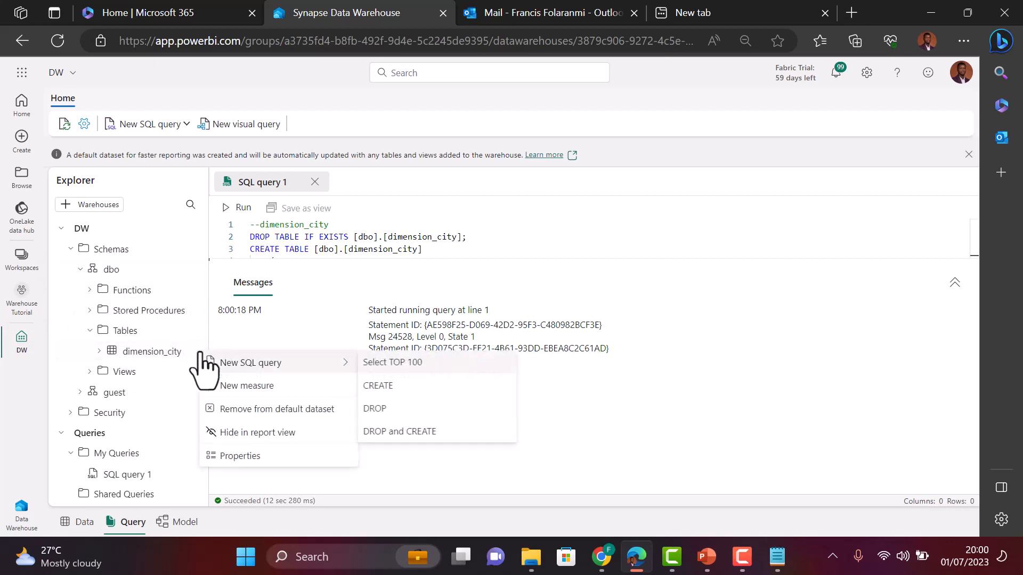
{"action": "mouse_move", "coordinate": [202, 363]}
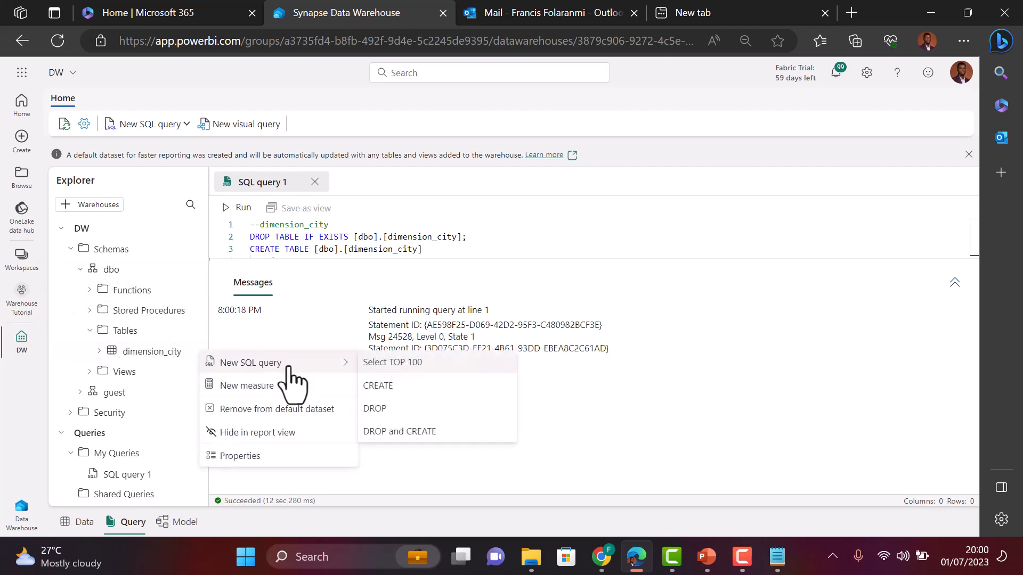
{"action": "left_click", "coordinate": [434, 361]}
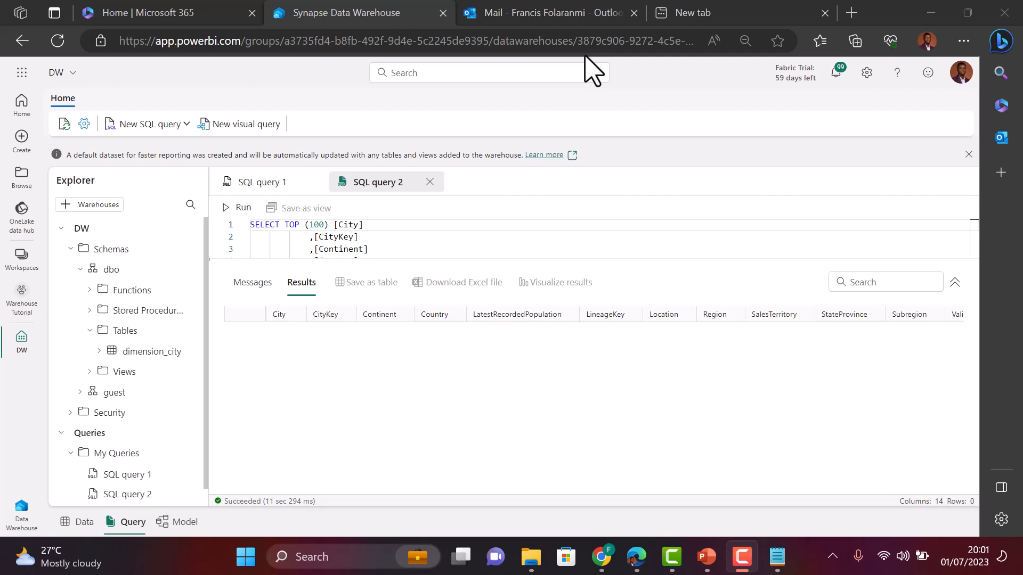
Step: Run a COPY INTO statement in a new SQL query to load dimension_city.parquet from the public Azure storage into dbo.dimension_city, and enlarge the editor area
{"action": "left_click", "coordinate": [186, 125]}
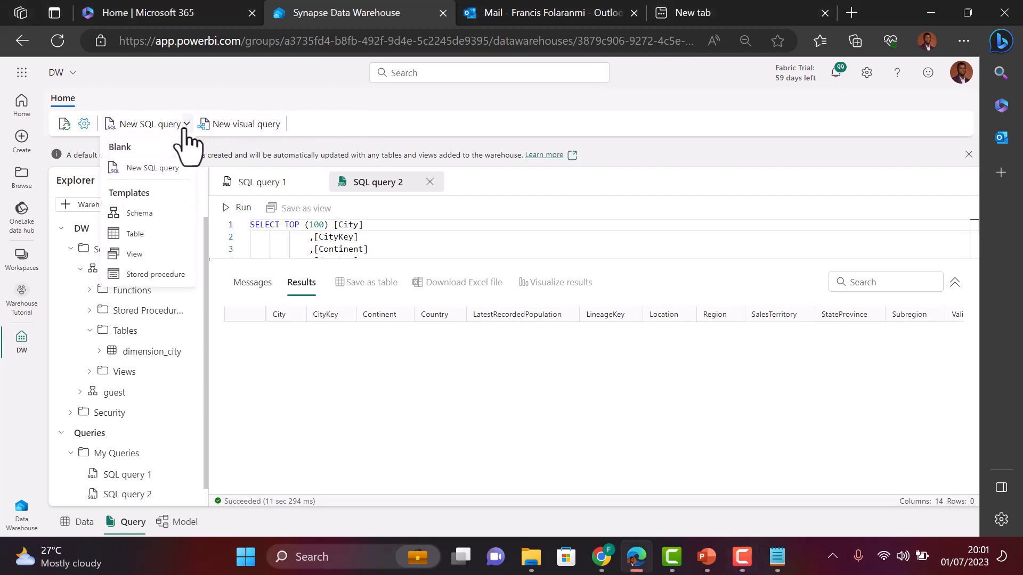
{"action": "left_click", "coordinate": [150, 169]}
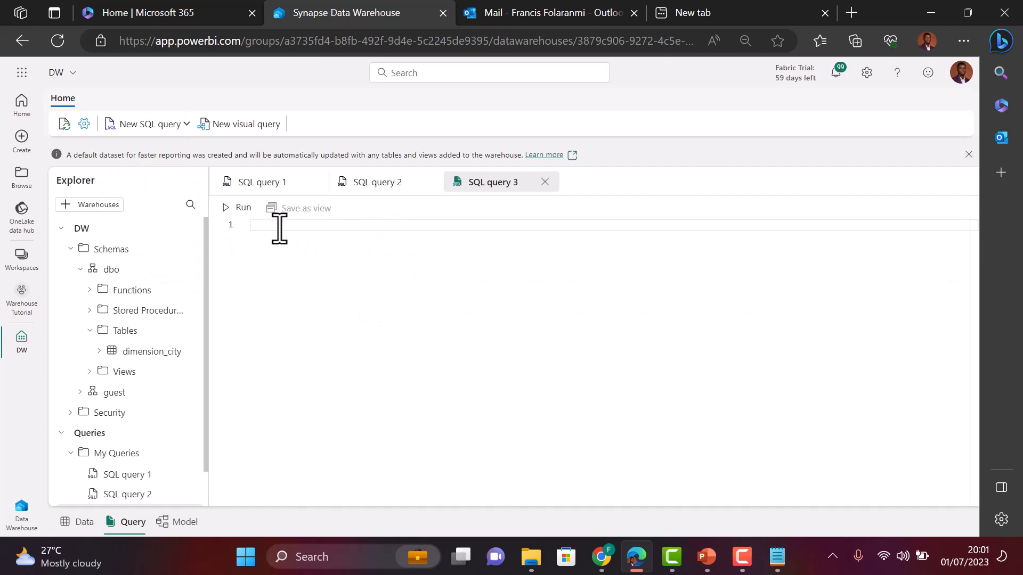
{"action": "type", "text": "--Copy data from the public Azure storage account to the dbo.dimension_city table. COPY INTO [dbo].[dimension_city] FROM 'https://azuresynapsestorage.blob.core.windows.net/sampledata/WideWorldImportersDW/tables/dimension_city.parquet' WITH (FILE_TYPE = 'PARQUET');"}
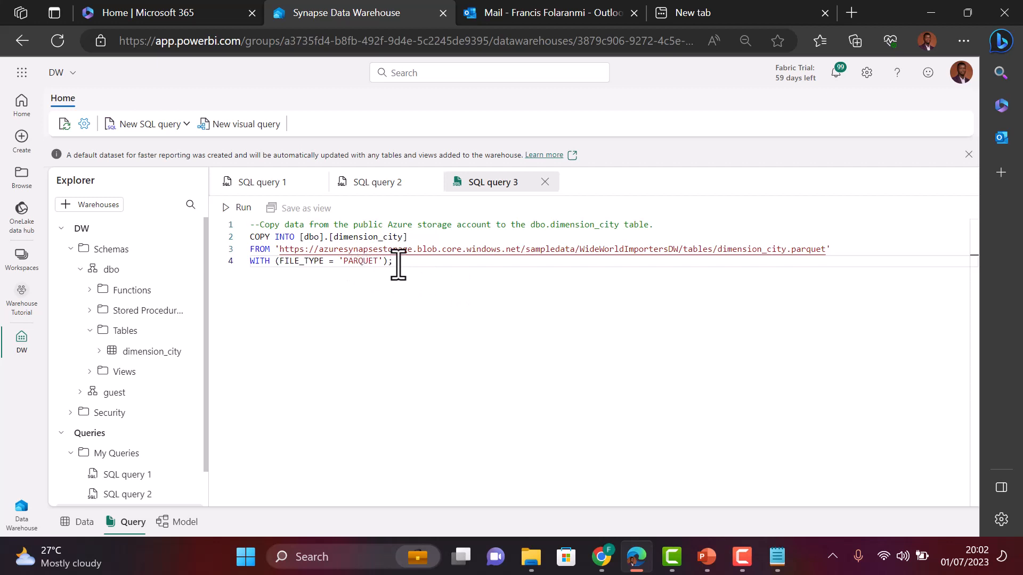
{"action": "left_click", "coordinate": [242, 208]}
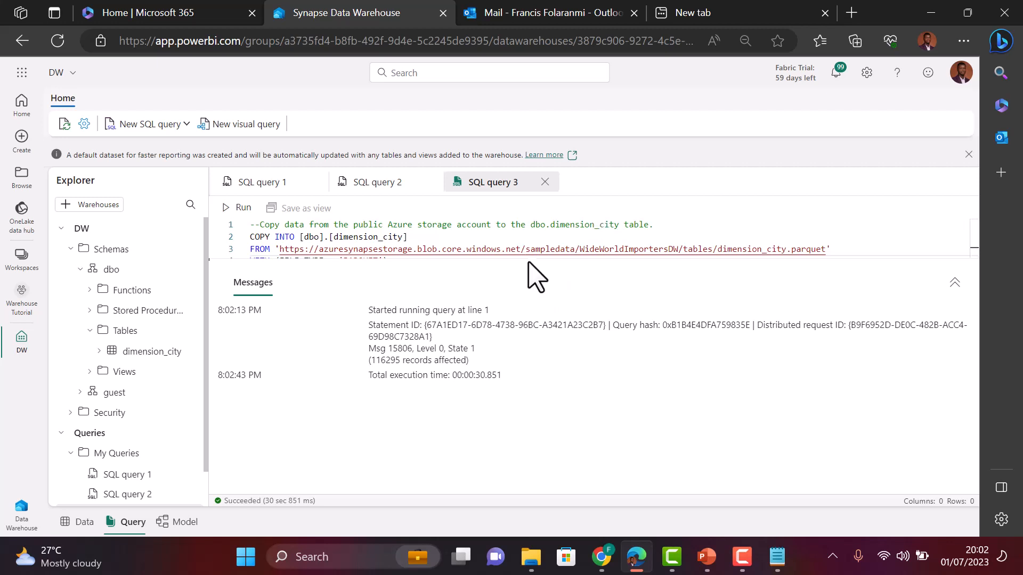
{"action": "left_click_drag", "start_coordinate": [524, 261], "coordinate": [519, 334]}
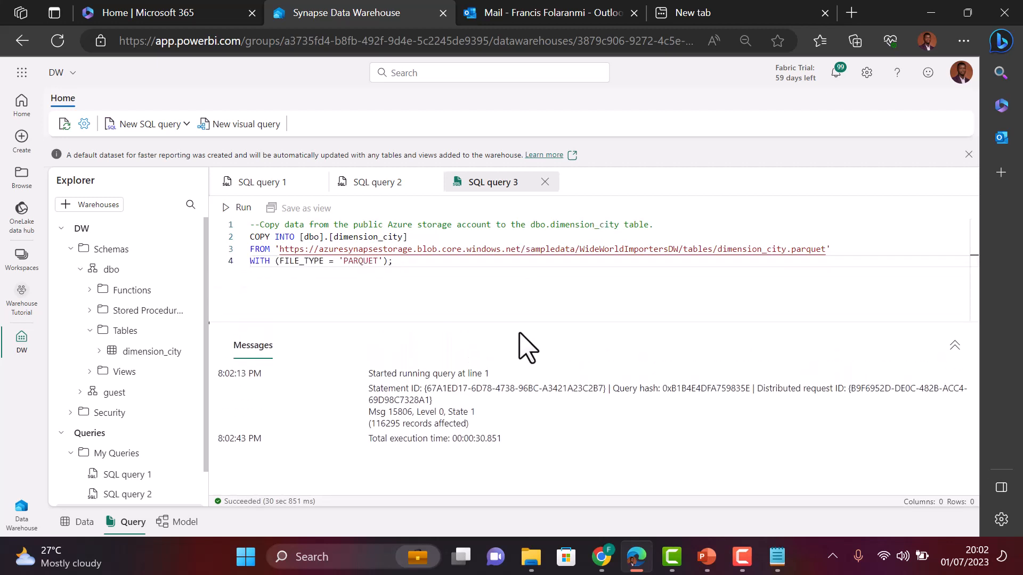
Step: Rerun the whole SELECT TOP (100) statement in SQL query 2 to check the data in dimension_city
{"action": "left_click", "coordinate": [376, 184]}
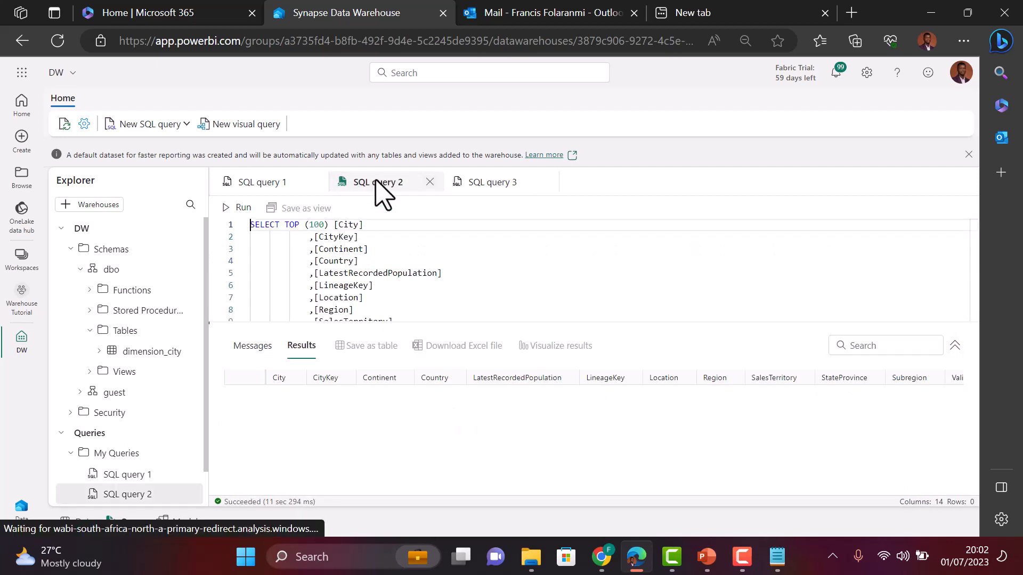
{"action": "left_click", "coordinate": [400, 297]}
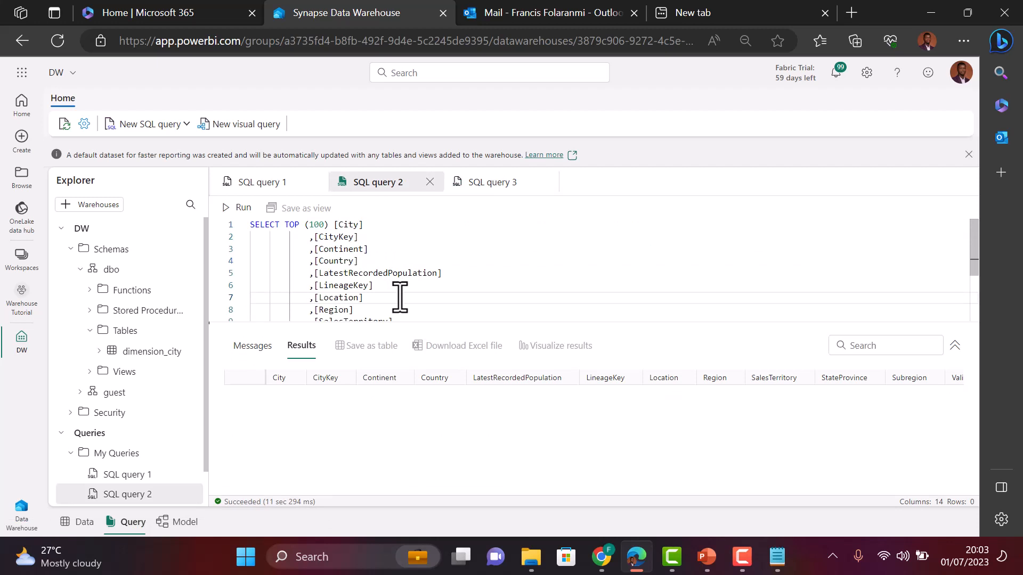
{"action": "key", "text": "ctrl+a"}
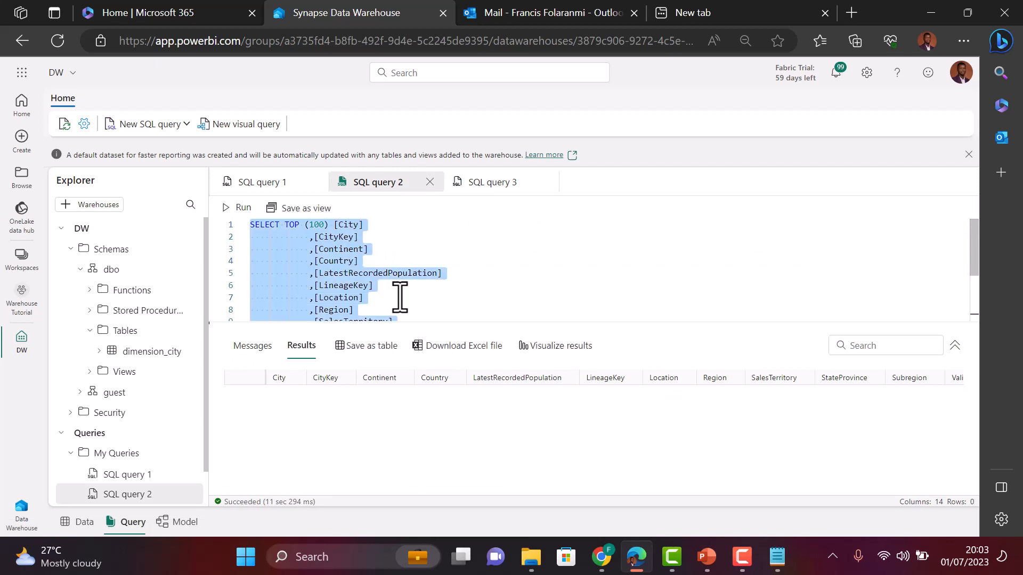
{"action": "left_click", "coordinate": [238, 211]}
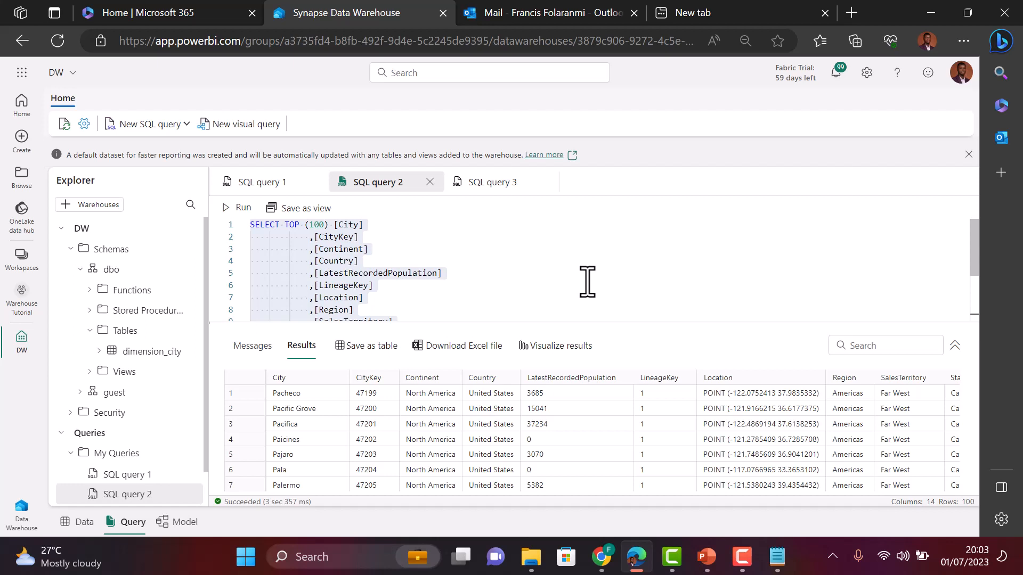
Step: Return to the Warehouse Tutorial workspace, discarding the unsaved queries, and create a second warehouse named DW1
{"action": "left_click", "coordinate": [31, 294]}
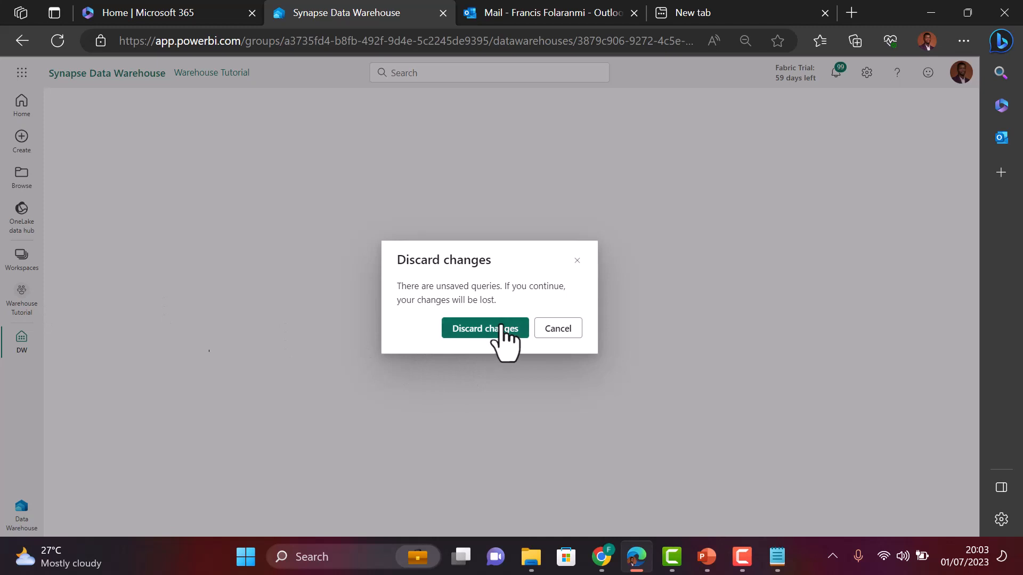
{"action": "left_click", "coordinate": [485, 333]}
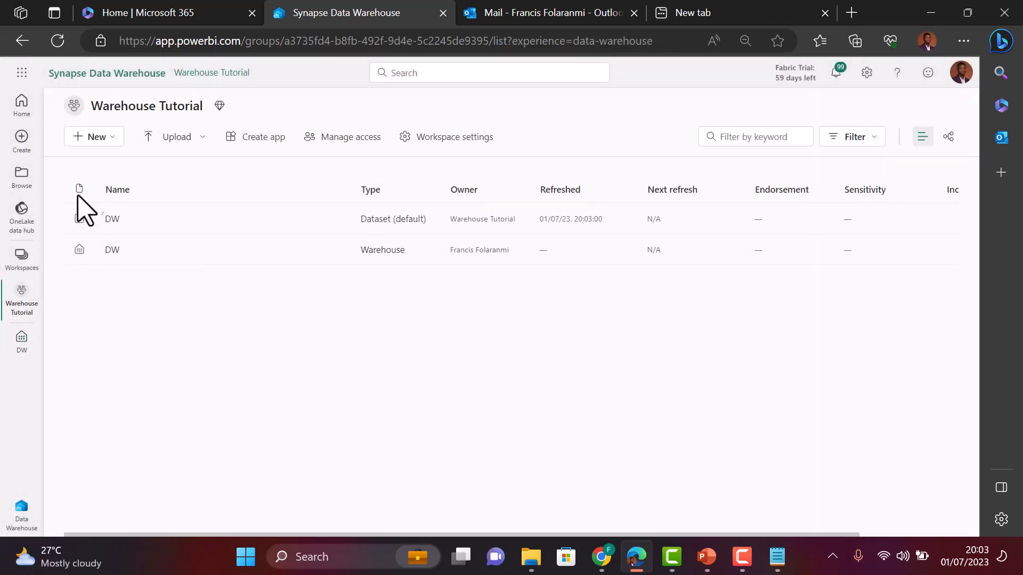
{"action": "left_click", "coordinate": [107, 139]}
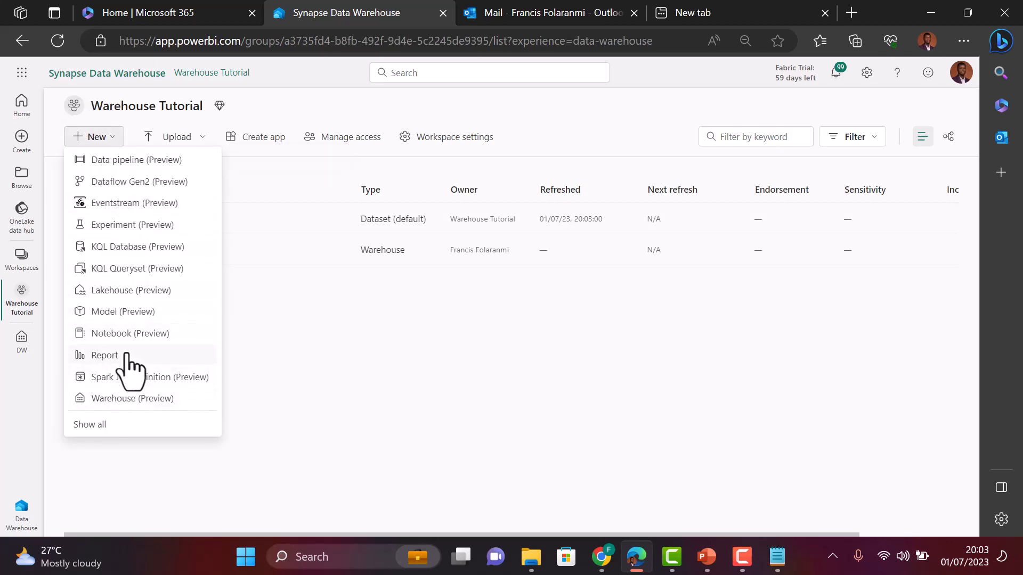
{"action": "left_click", "coordinate": [126, 398]}
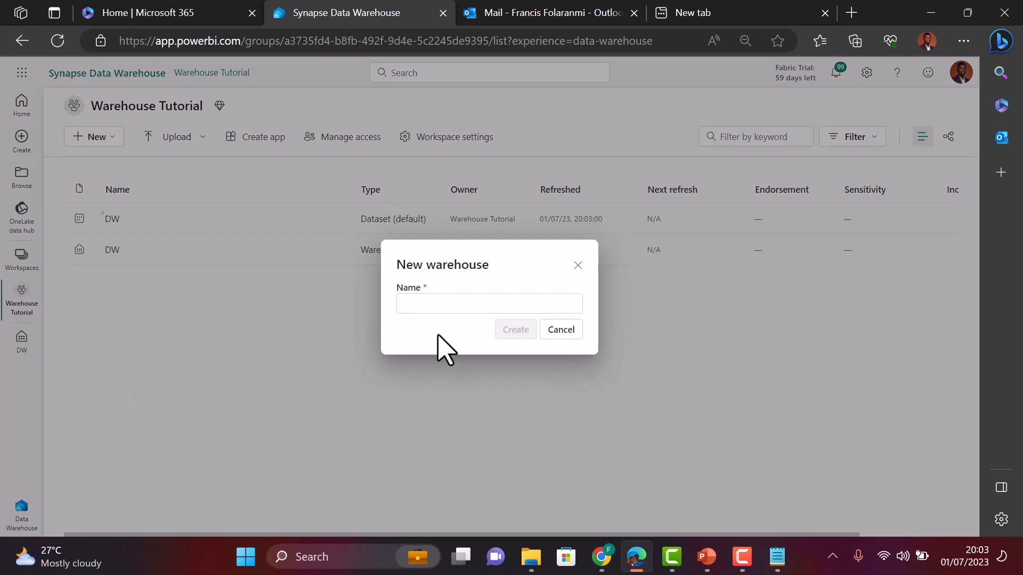
{"action": "left_click", "coordinate": [441, 304]}
{"action": "type", "text": "DW"}
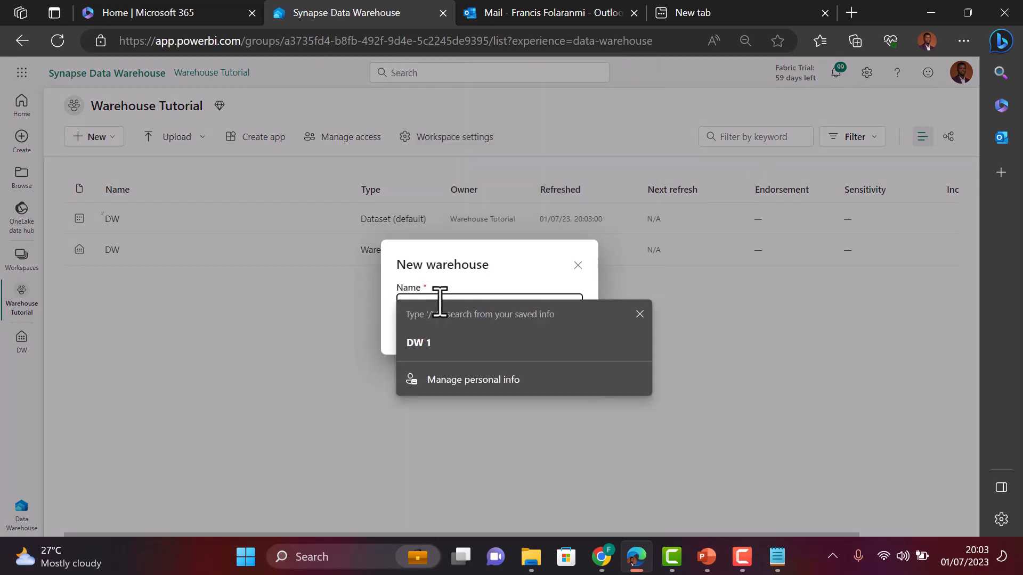
{"action": "left_click", "coordinate": [520, 282]}
{"action": "left_click", "coordinate": [457, 303]}
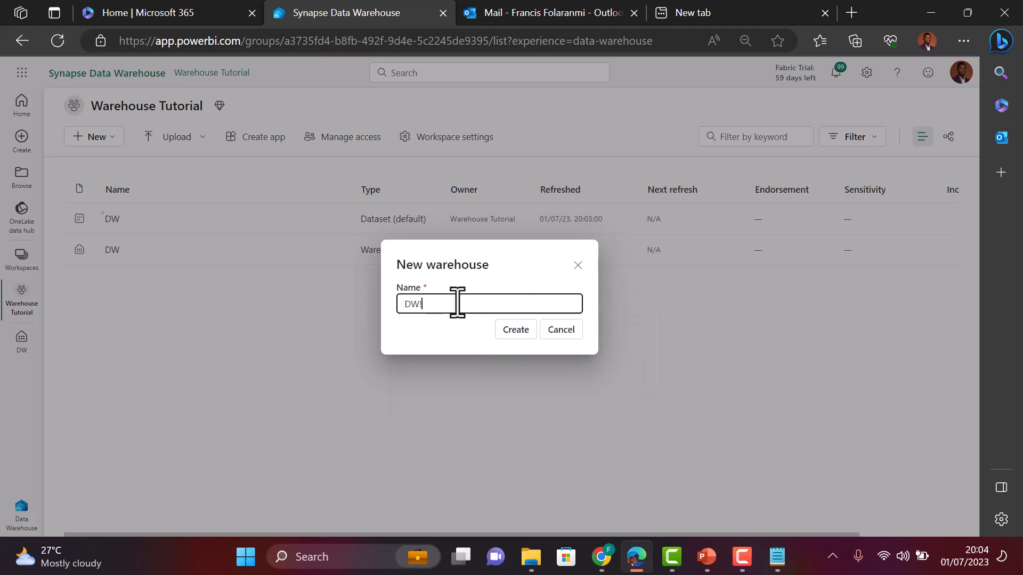
{"action": "left_click", "coordinate": [519, 331]}
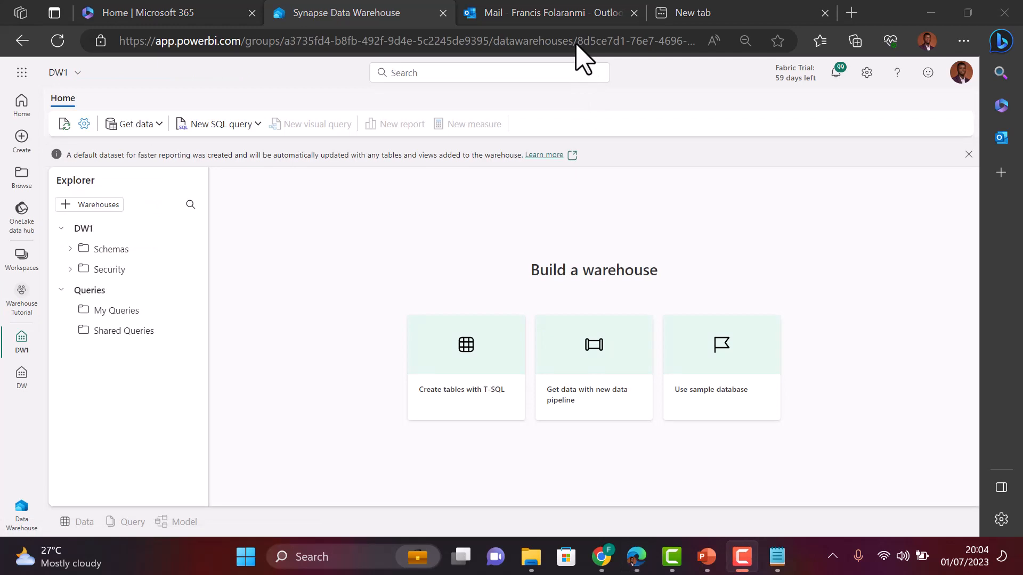
Step: Start creating tables with T-SQL in DW1, replace the template script with the copied fact_sale table definition, and run it
{"action": "left_click", "coordinate": [465, 354]}
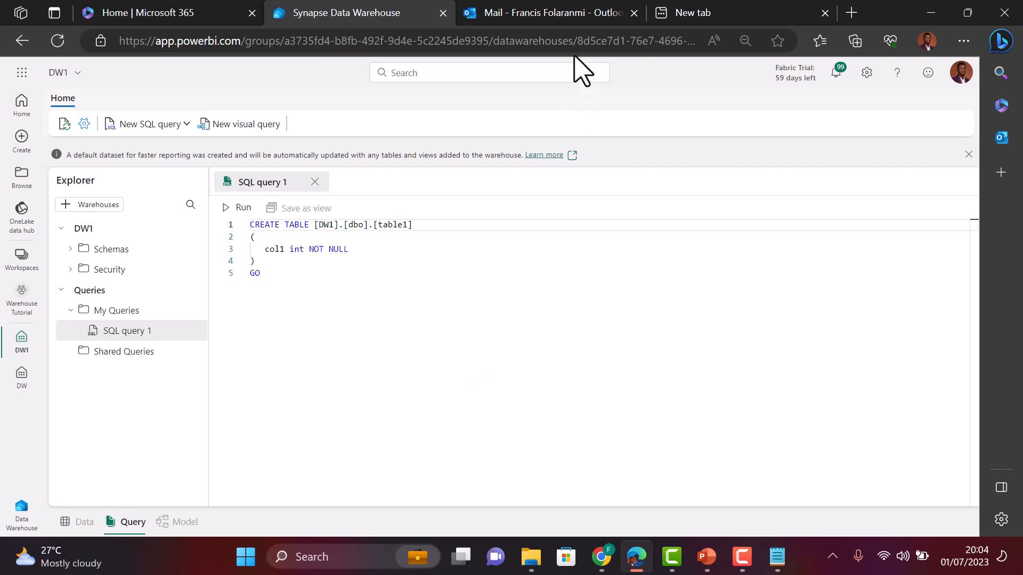
{"action": "left_click", "coordinate": [429, 261]}
{"action": "key", "text": "ctrl+a"}
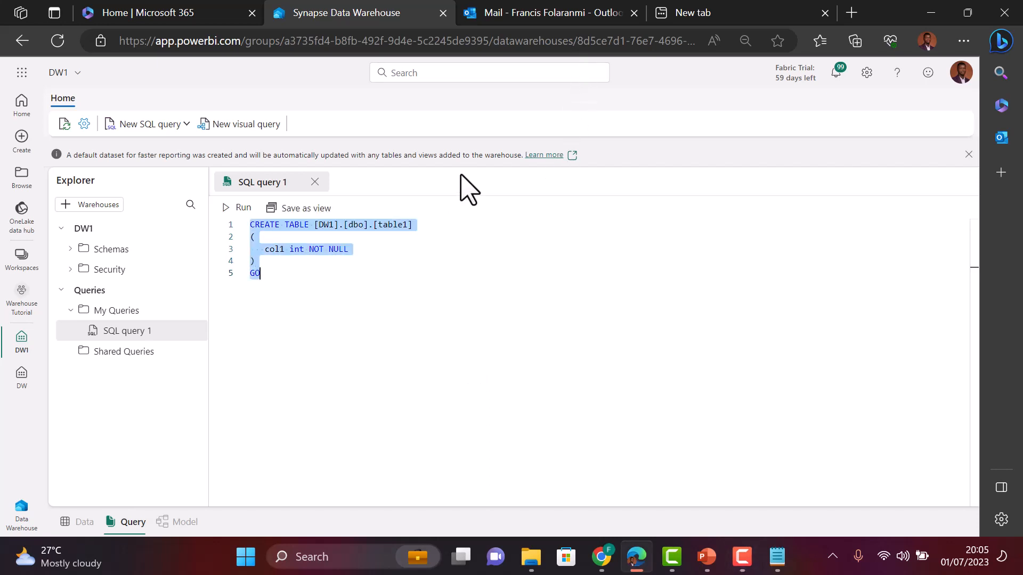
{"action": "key", "text": "ctrl+v"}
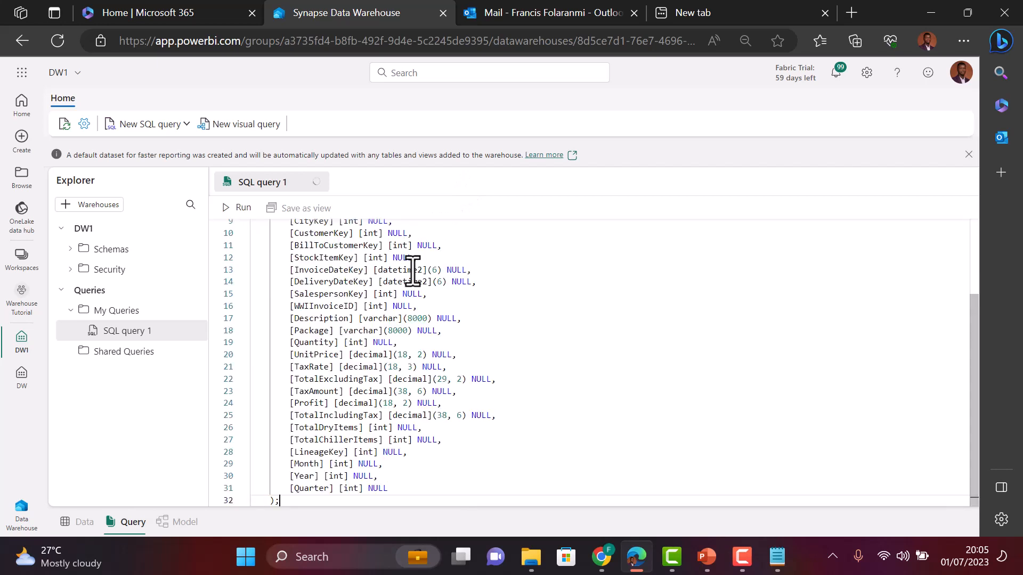
{"action": "left_click", "coordinate": [239, 212]}
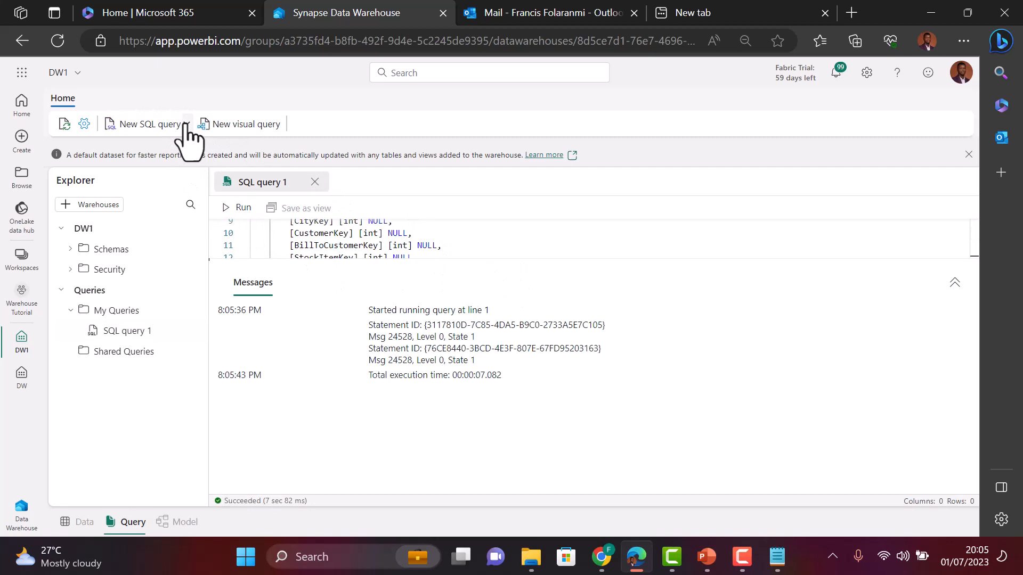
Step: Run a COPY INTO statement in a new SQL query to load fact_sale.parquet from the public Azure storage into dbo.fact_sale
{"action": "left_click", "coordinate": [157, 127]}
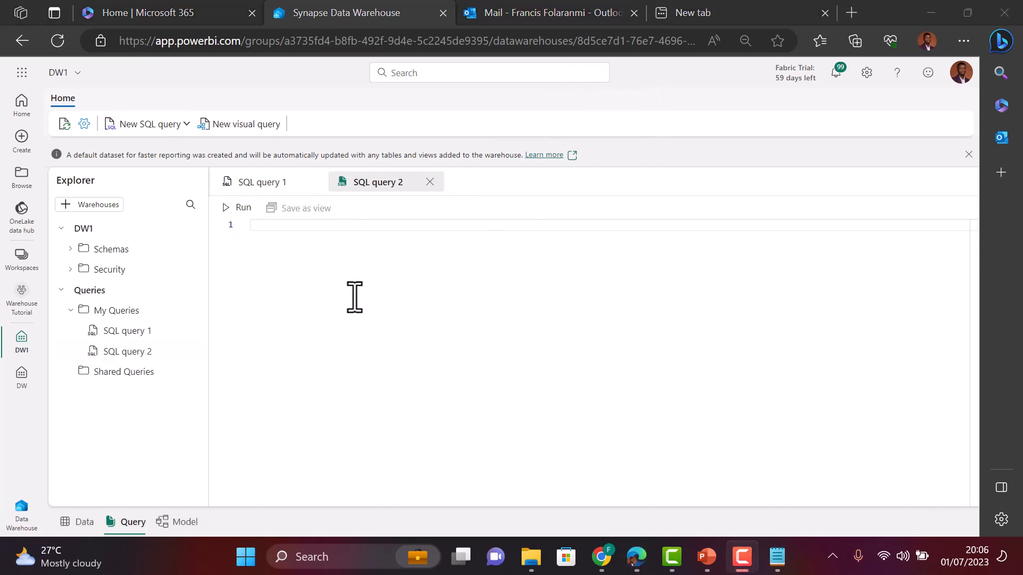
{"action": "left_click", "coordinate": [323, 247]}
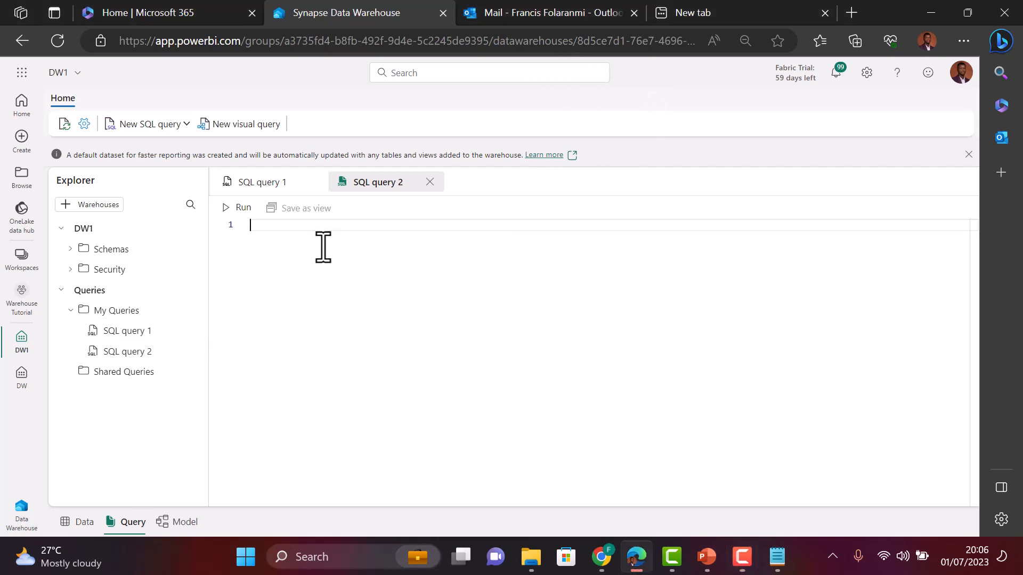
{"action": "type", "text": "--Copy data from the public Azure storage account to the dbo.fact_sale table. COPY INTO [dbo].[fact_sale] FROM 'https://azuresynapsestorage.blob.core.windows.net/sampledata/WideWorldImportersDW/tables/fact_sale.parquet' WITH (FILE_TYPE = 'PARQUET');"}
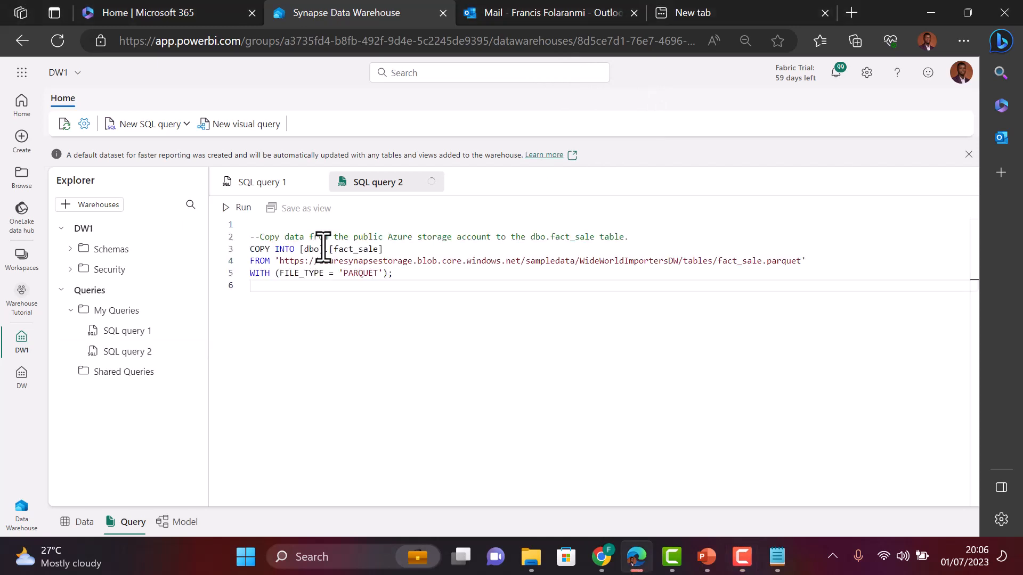
{"action": "left_click", "coordinate": [260, 238]}
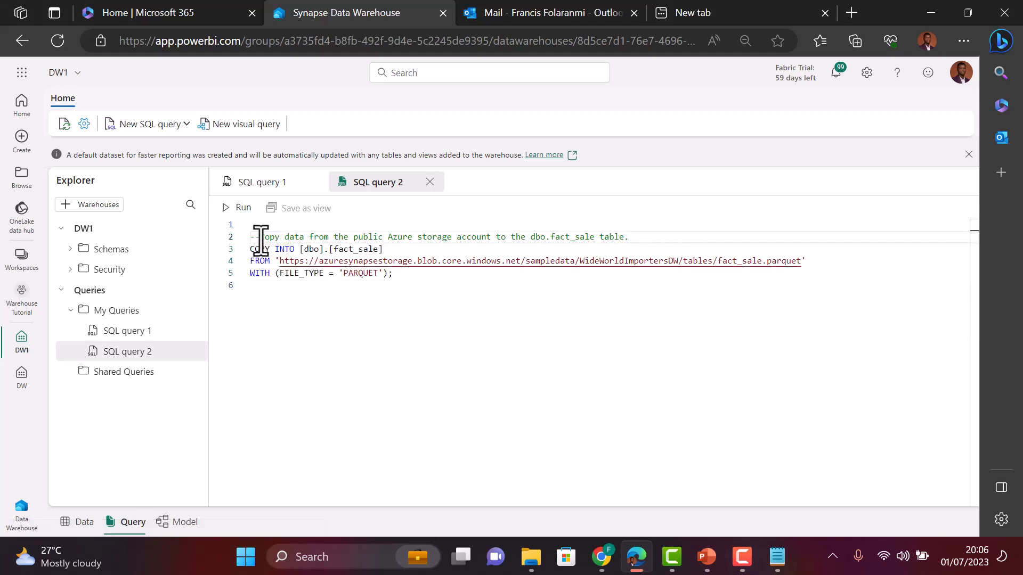
{"action": "key", "text": "BackSpace"}
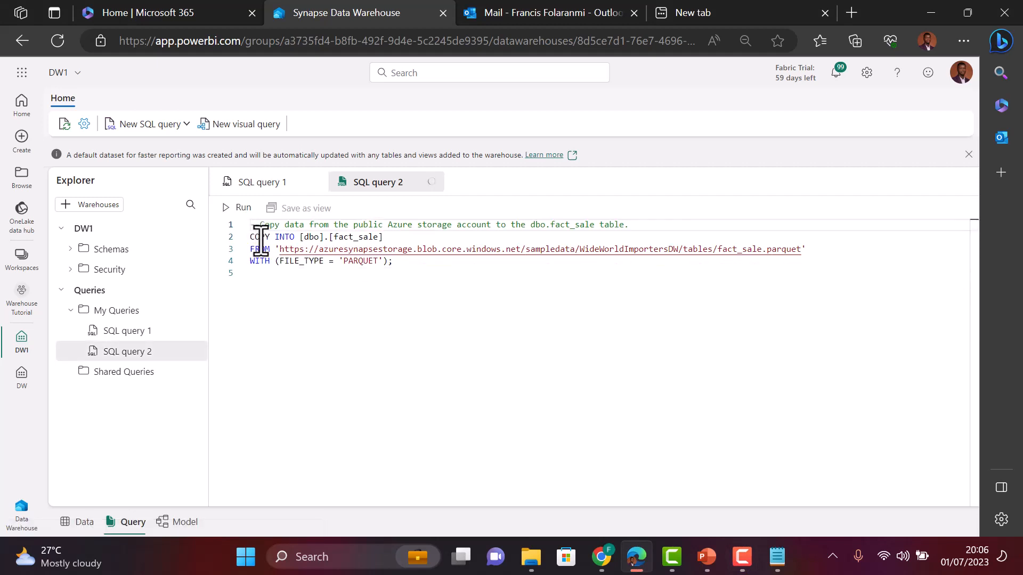
{"action": "left_click", "coordinate": [292, 329]}
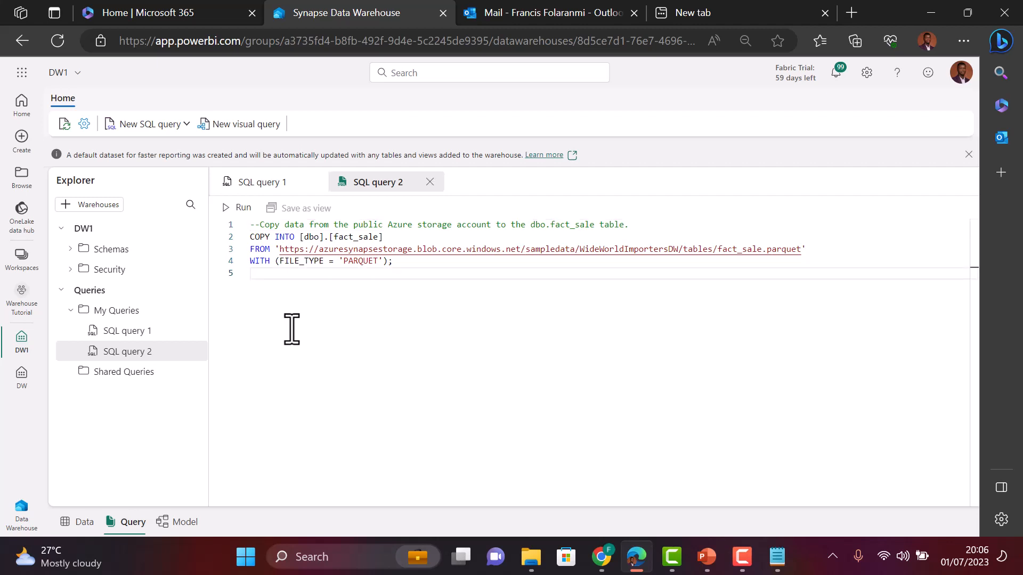
{"action": "key", "text": "ctrl+a"}
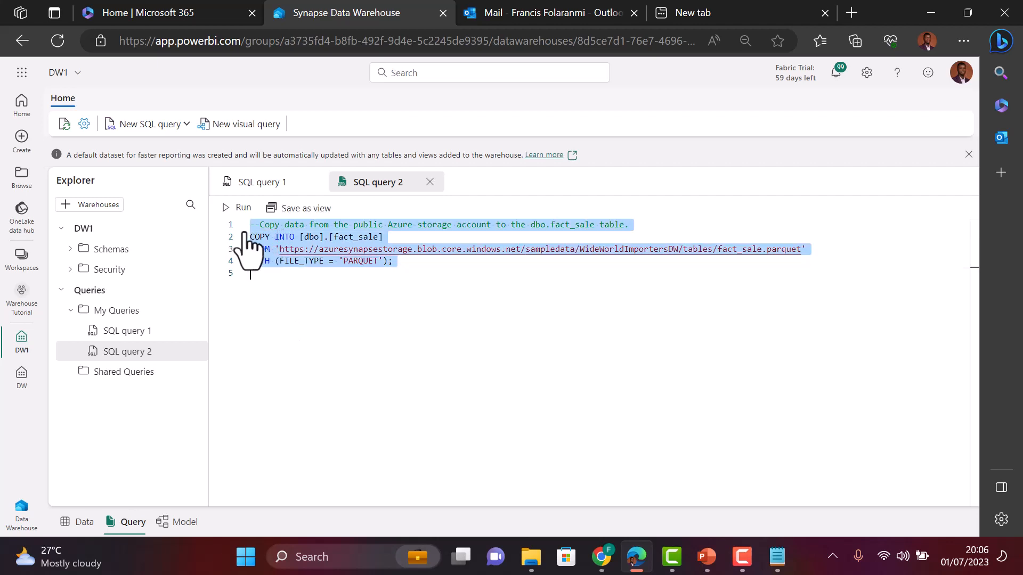
{"action": "left_click", "coordinate": [238, 208]}
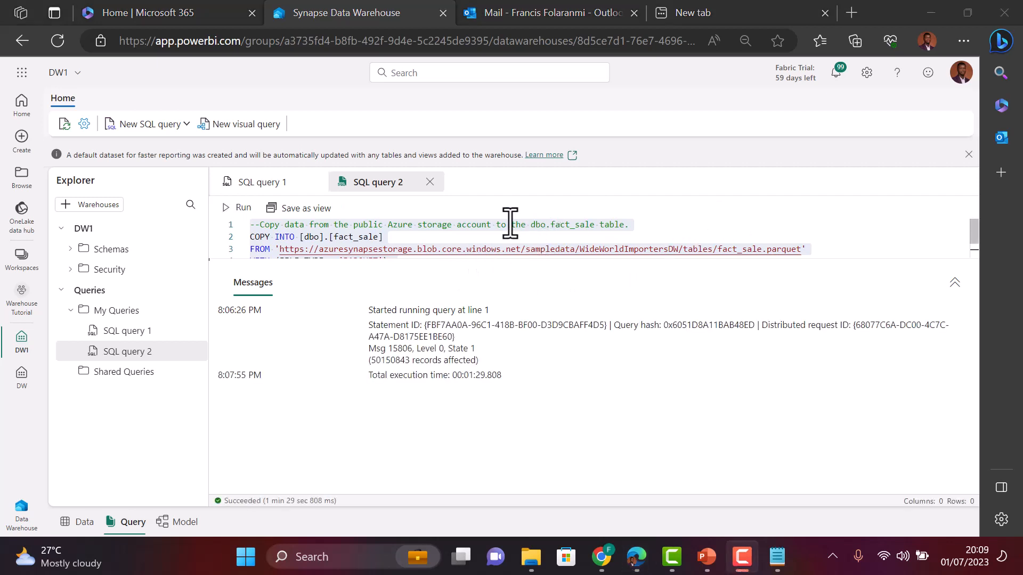
Step: Locate fact_sale among the dbo schema's tables, generate a Select TOP 100 query for it, and enlarge the editor area
{"action": "left_click", "coordinate": [73, 251]}
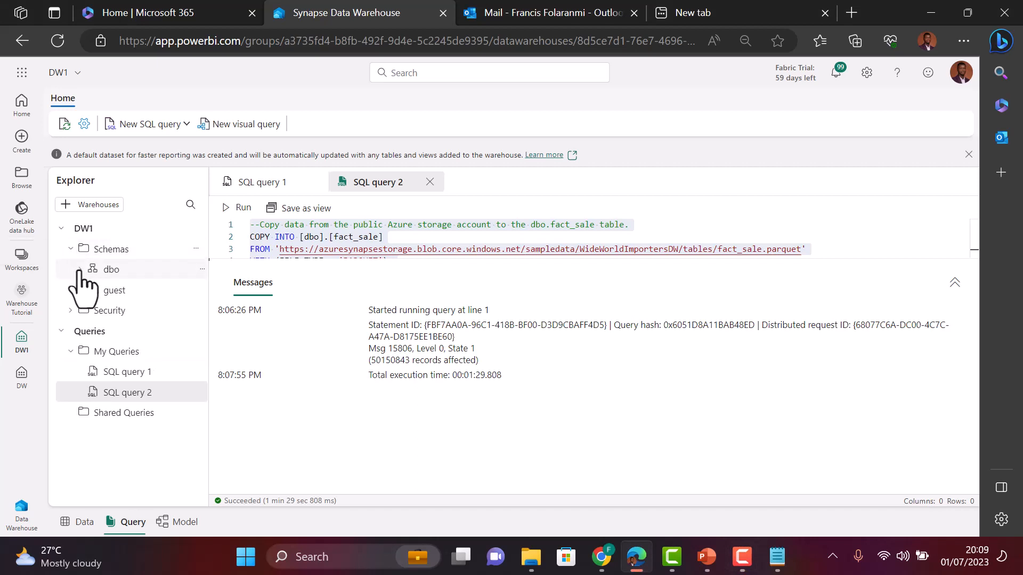
{"action": "left_click", "coordinate": [80, 269]}
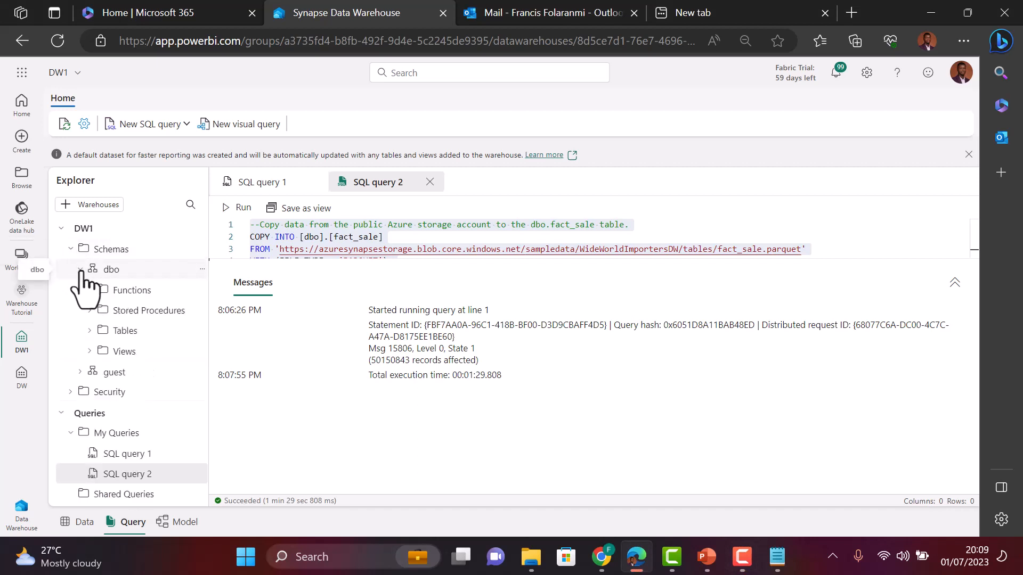
{"action": "left_click", "coordinate": [91, 332]}
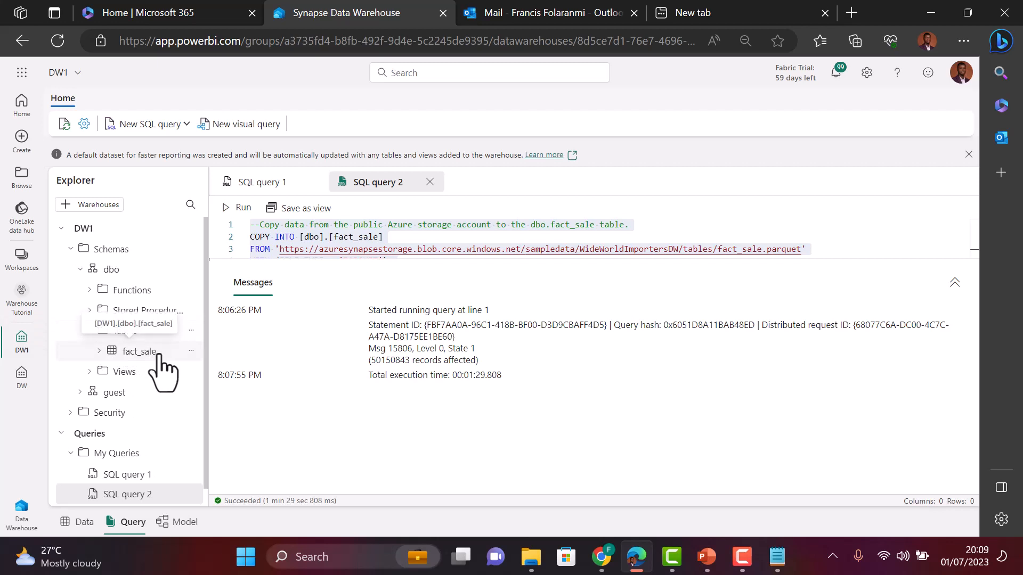
{"action": "left_click", "coordinate": [191, 351]}
{"action": "mouse_move", "coordinate": [196, 360]}
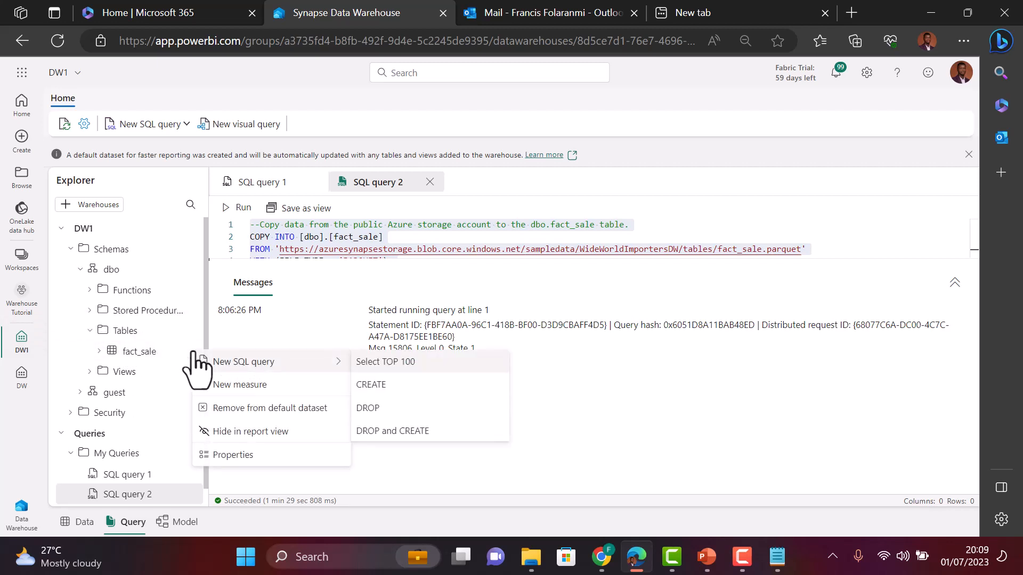
{"action": "left_click", "coordinate": [384, 361]}
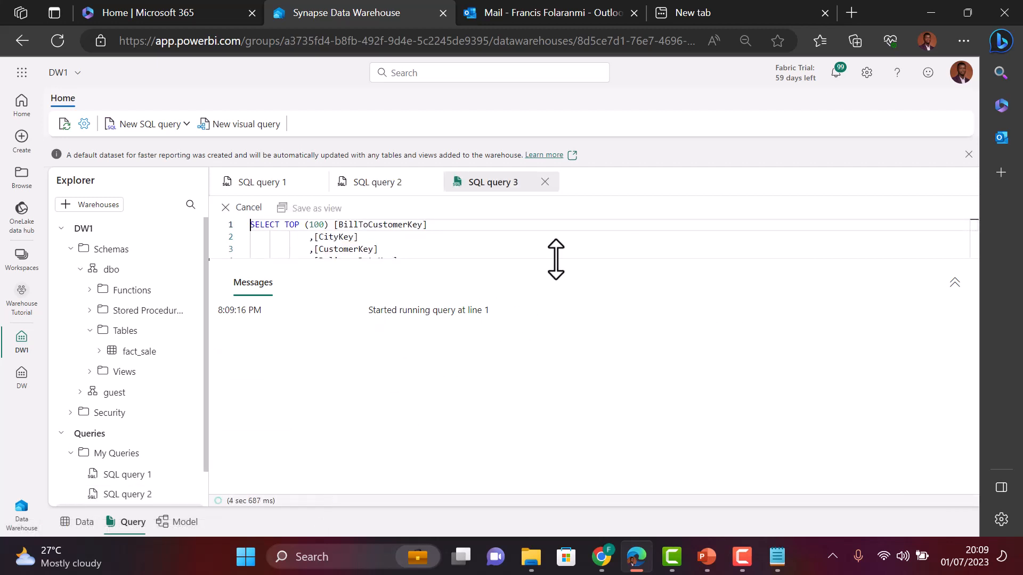
{"action": "left_click_drag", "start_coordinate": [554, 272], "coordinate": [555, 360]}
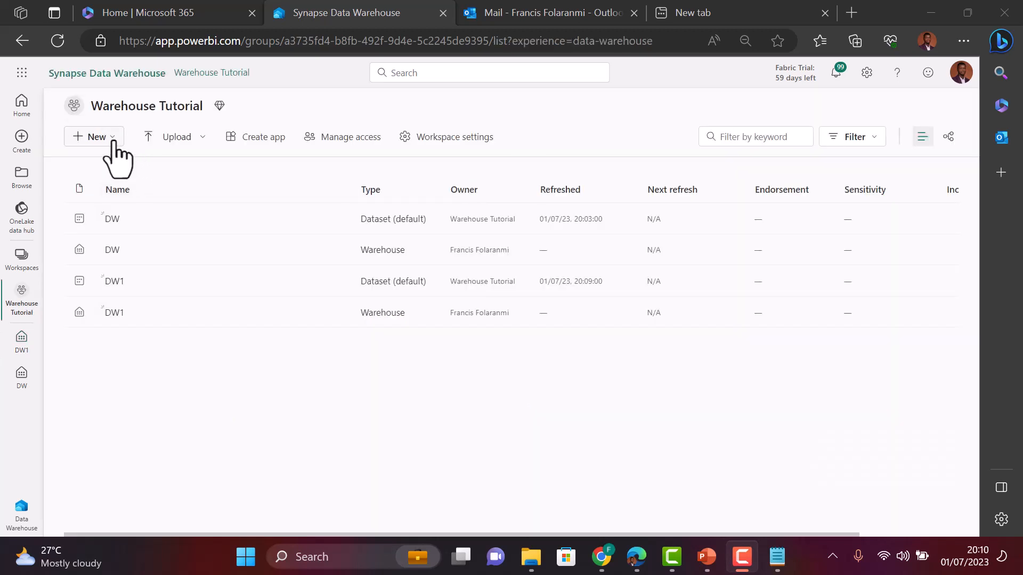
Step: Create a third warehouse named DW2 in the Warehouse Tutorial workspace
{"action": "left_click", "coordinate": [109, 137]}
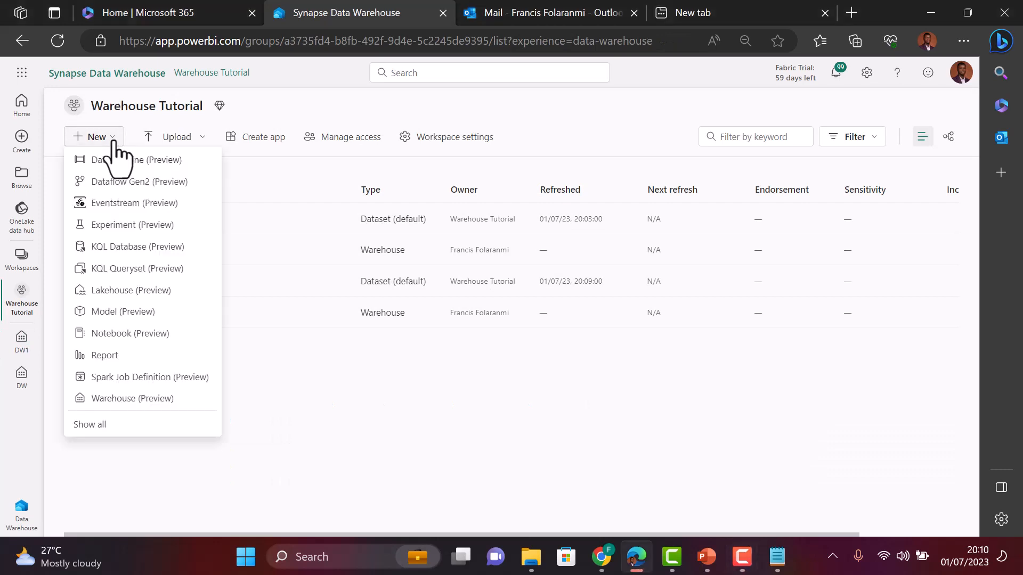
{"action": "left_click", "coordinate": [127, 399]}
{"action": "type", "text": "DW2"}
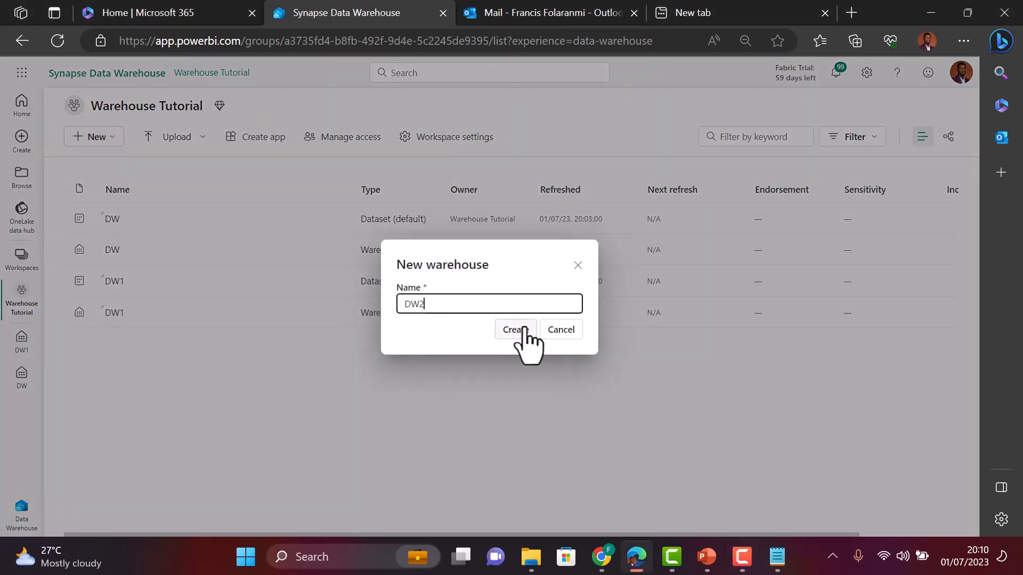
{"action": "left_click", "coordinate": [514, 329]}
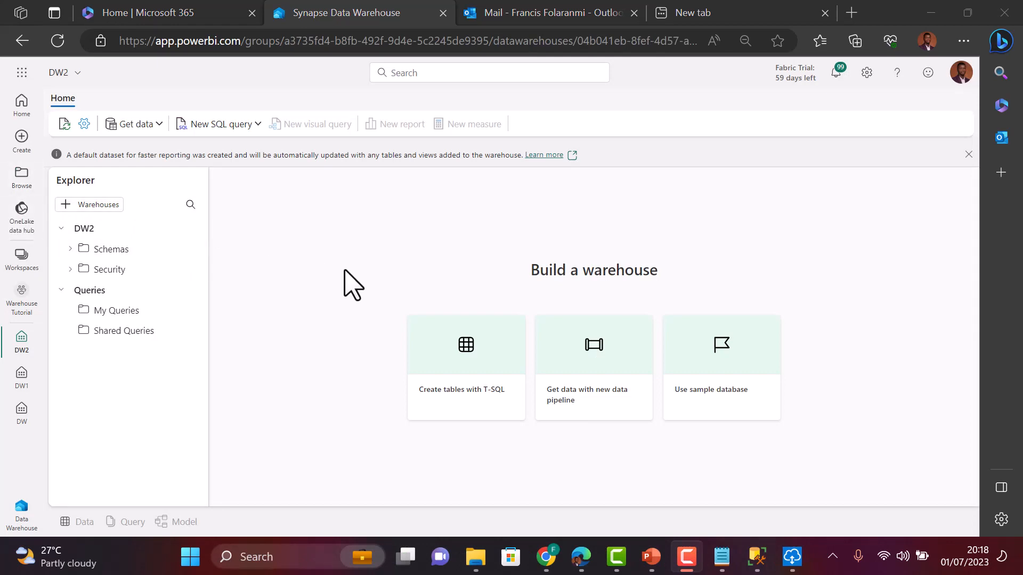
Step: Create a new data pipeline named pipeline for getting data into DW2
{"action": "left_click", "coordinate": [158, 127]}
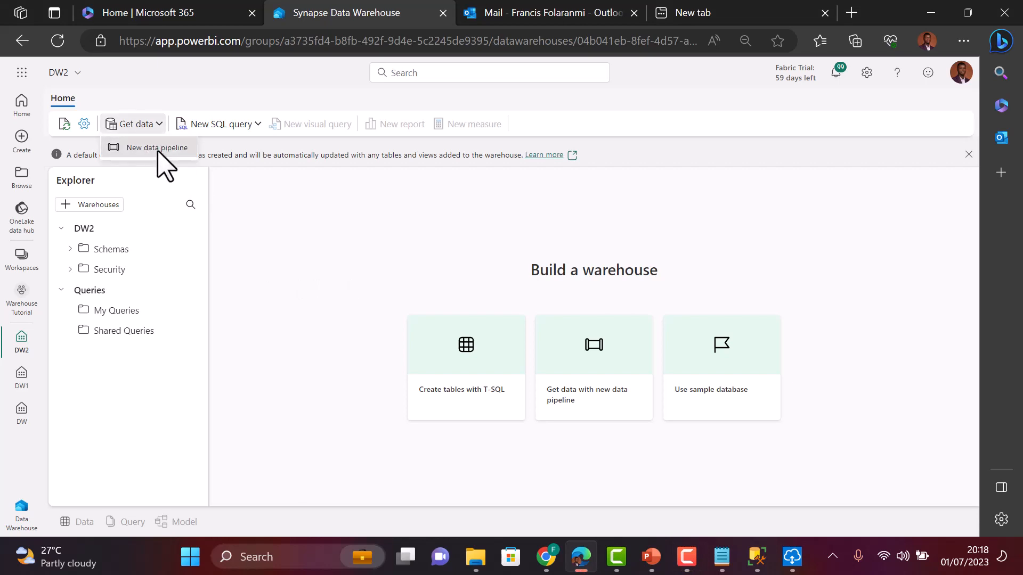
{"action": "left_click", "coordinate": [158, 149]}
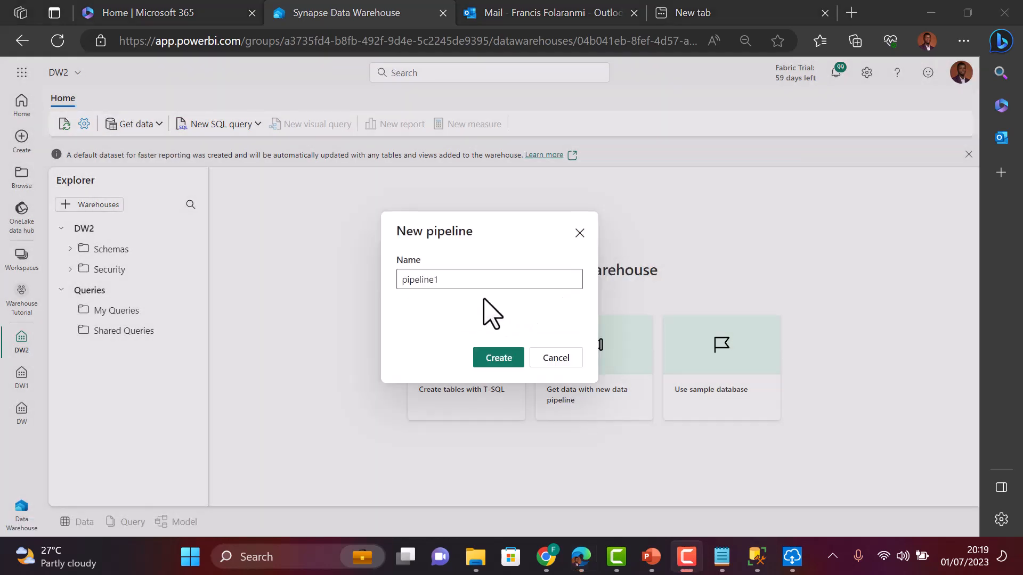
{"action": "double_click", "coordinate": [447, 281]}
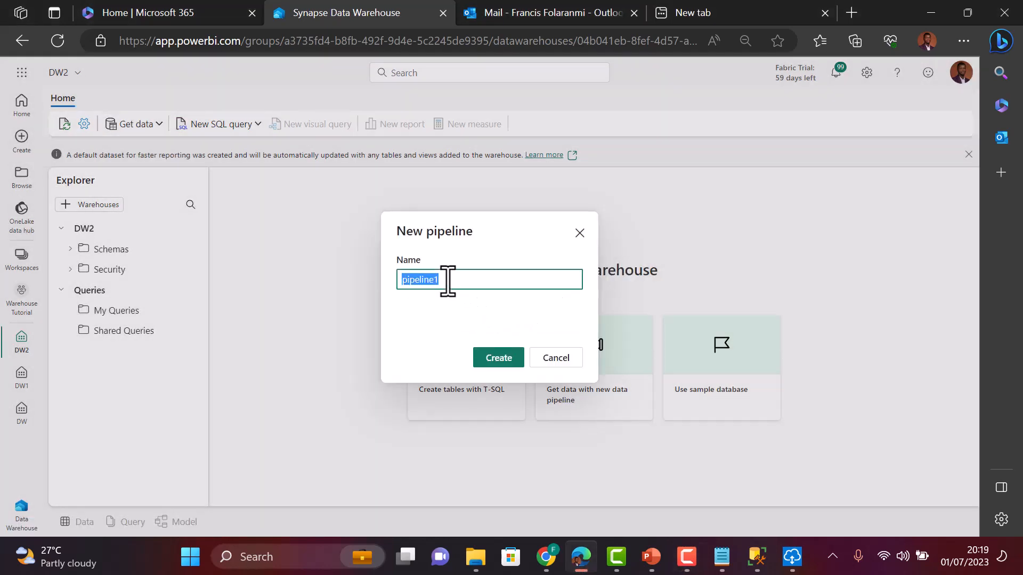
{"action": "left_click", "coordinate": [448, 282]}
{"action": "key", "text": "BackSpace"}
{"action": "left_click", "coordinate": [502, 363]}
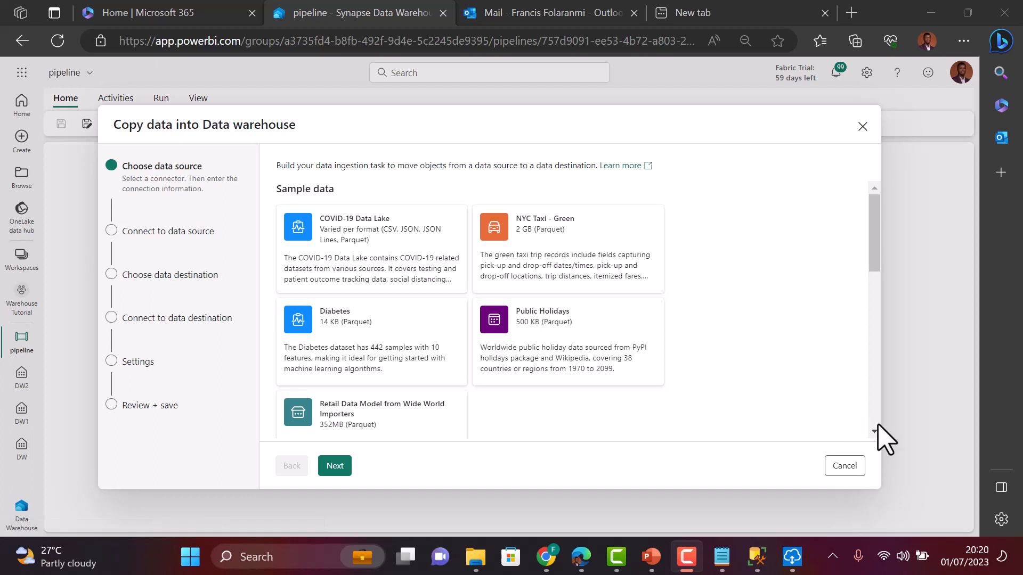
Step: Cancel the Copy data assistant, add a Dataflow activity to the pipeline, and shift it slightly on the canvas
{"action": "left_click", "coordinate": [851, 468]}
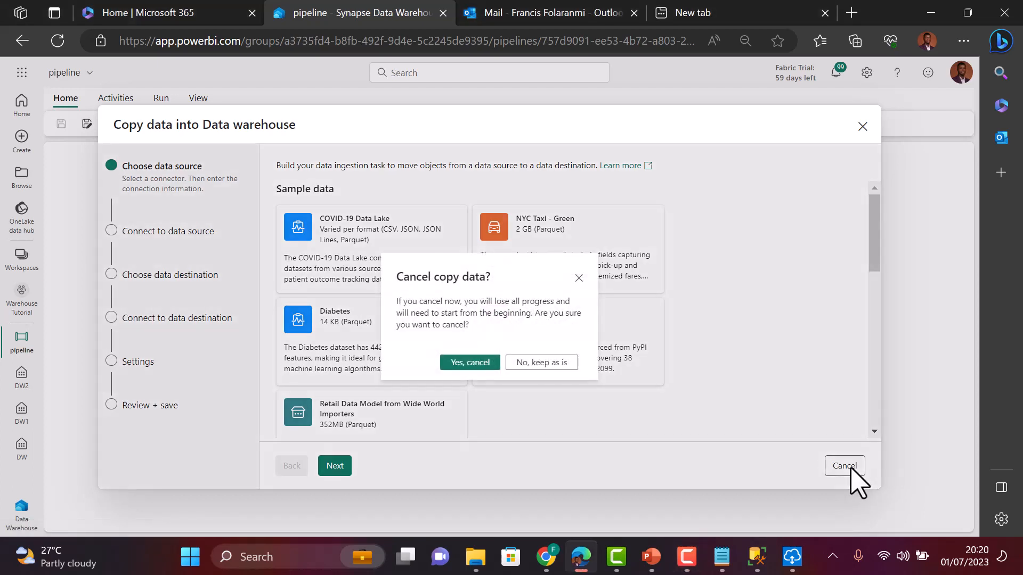
{"action": "left_click", "coordinate": [471, 363]}
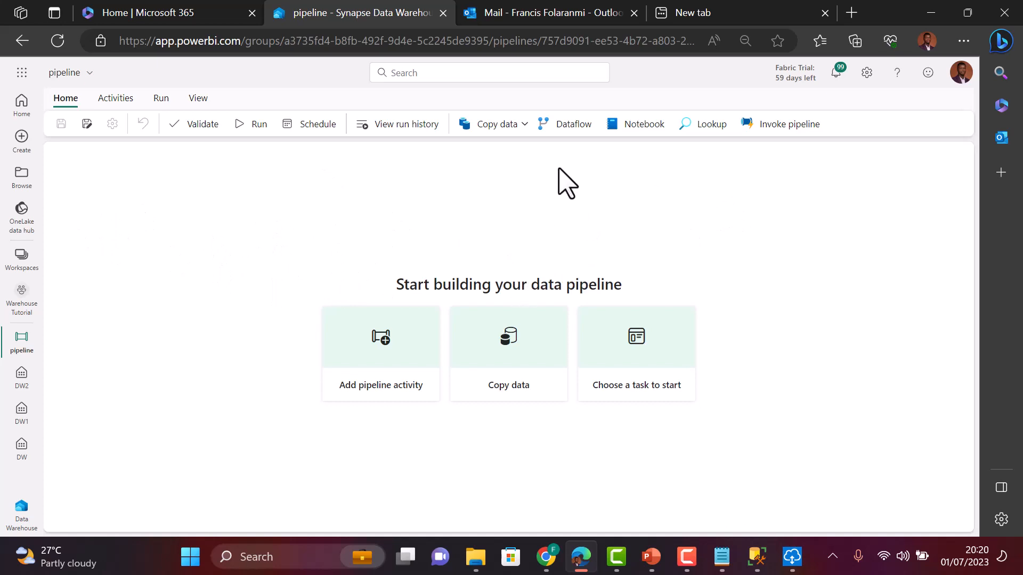
{"action": "left_click", "coordinate": [574, 127]}
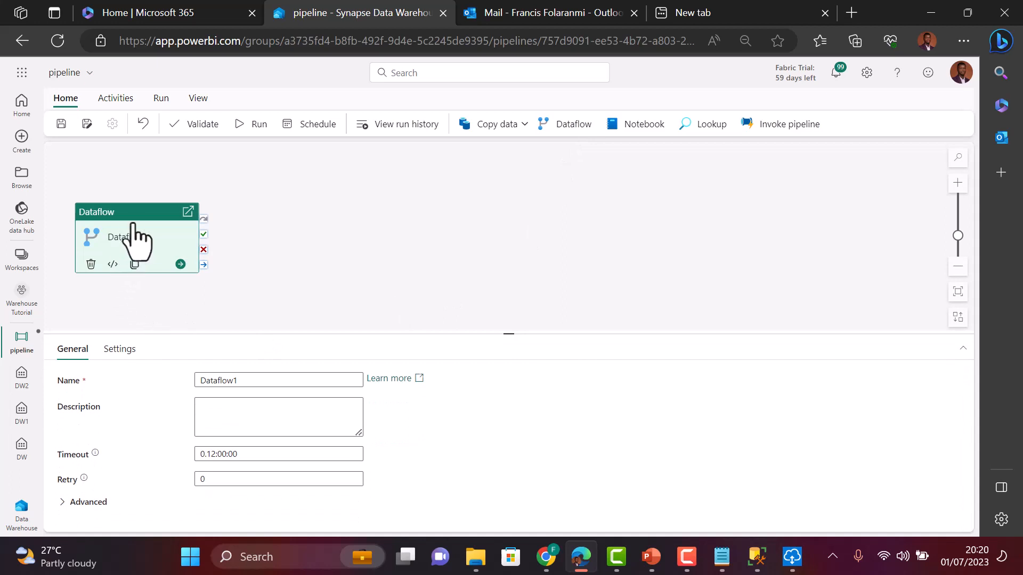
{"action": "left_click_drag", "start_coordinate": [136, 225], "coordinate": [156, 207]}
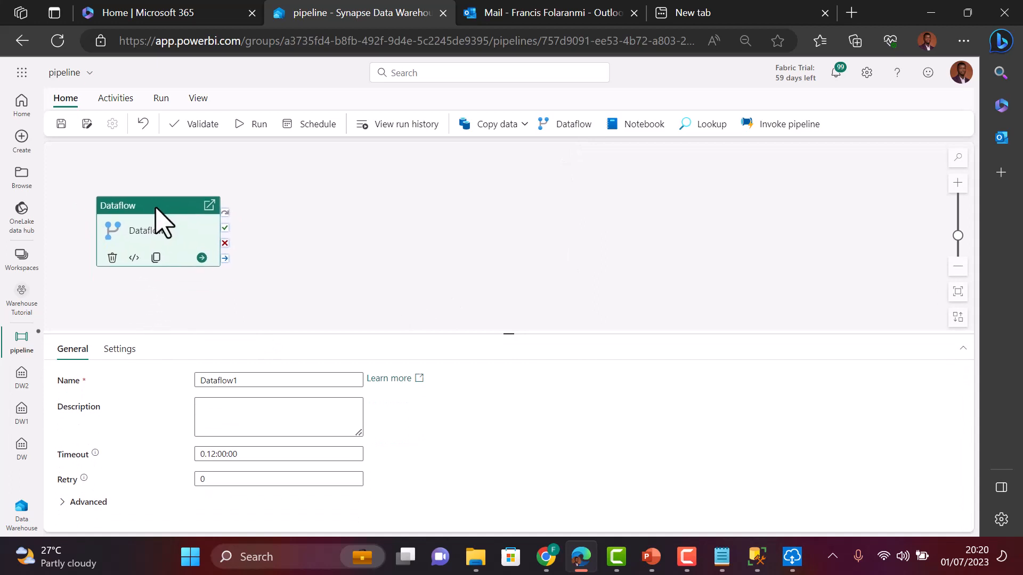
{"action": "left_click", "coordinate": [251, 381]}
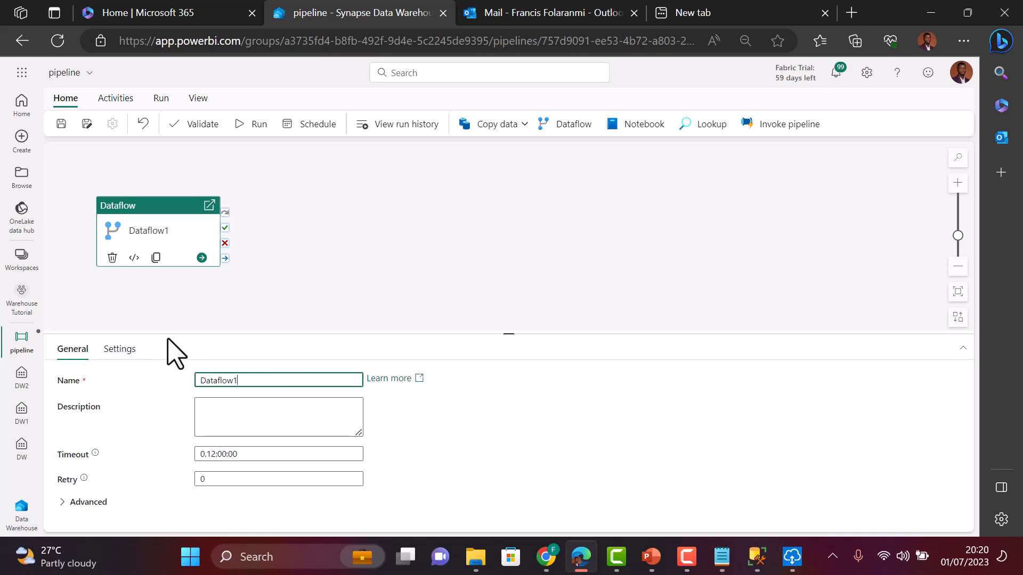
Step: Check the Dataflow activity's settings for an existing dataflow and create a new one for it
{"action": "left_click", "coordinate": [122, 352]}
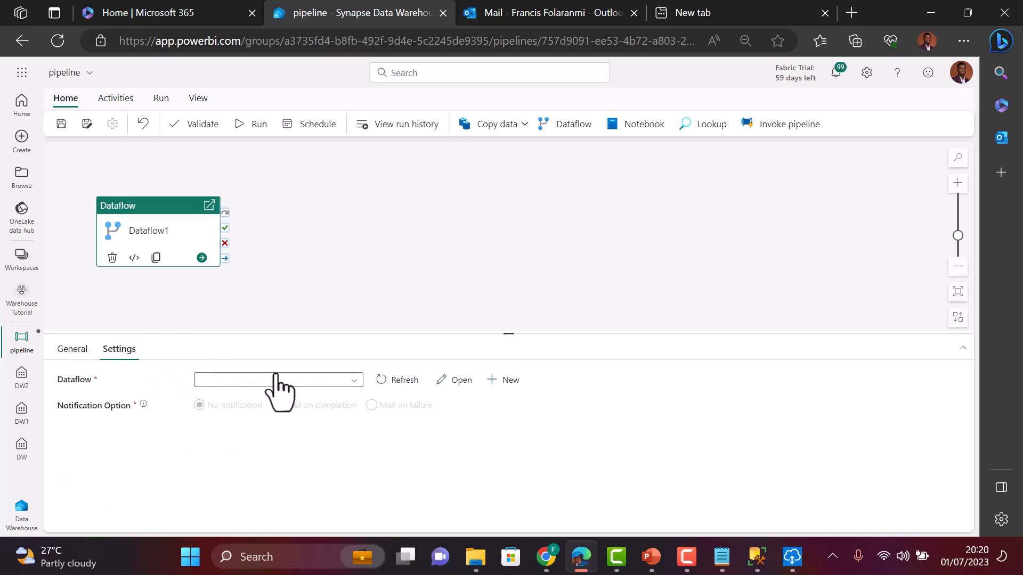
{"action": "left_click", "coordinate": [353, 380]}
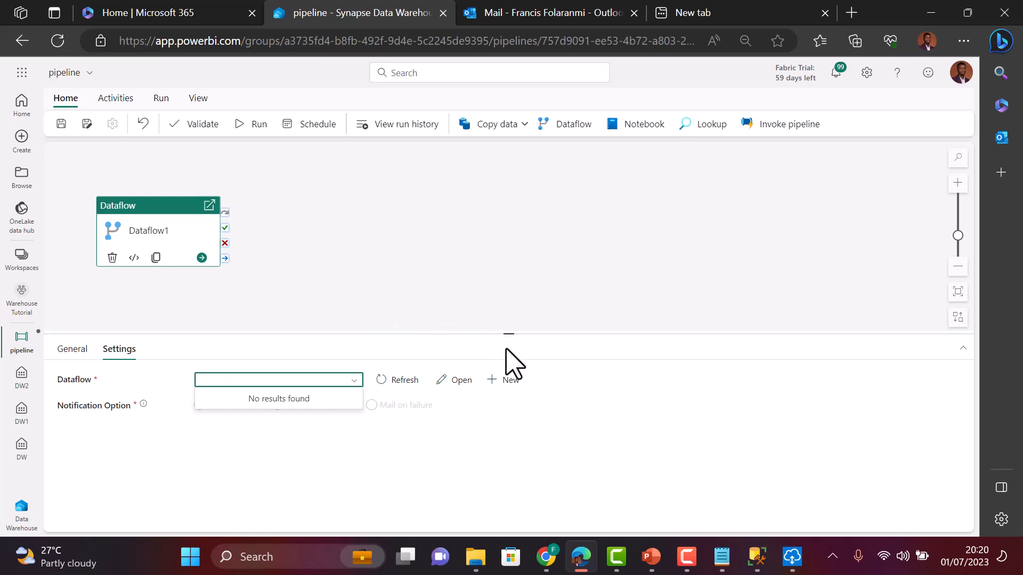
{"action": "left_click", "coordinate": [503, 380]}
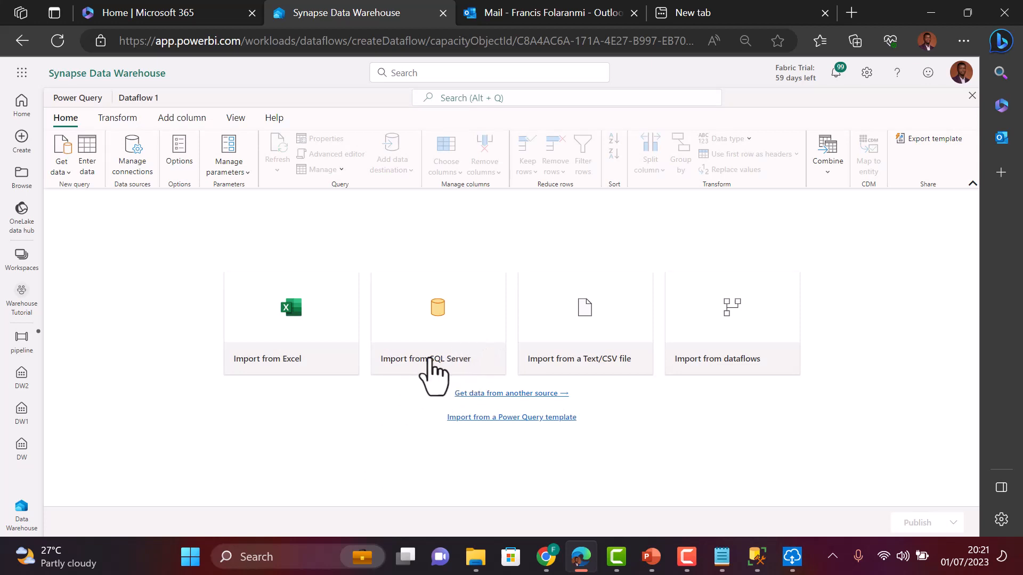
Step: Begin a SQL Server import, copy the SQLEXPRESS server name from the SQL Server Management Studio connection dialog, and return to Fabric
{"action": "left_click", "coordinate": [451, 330]}
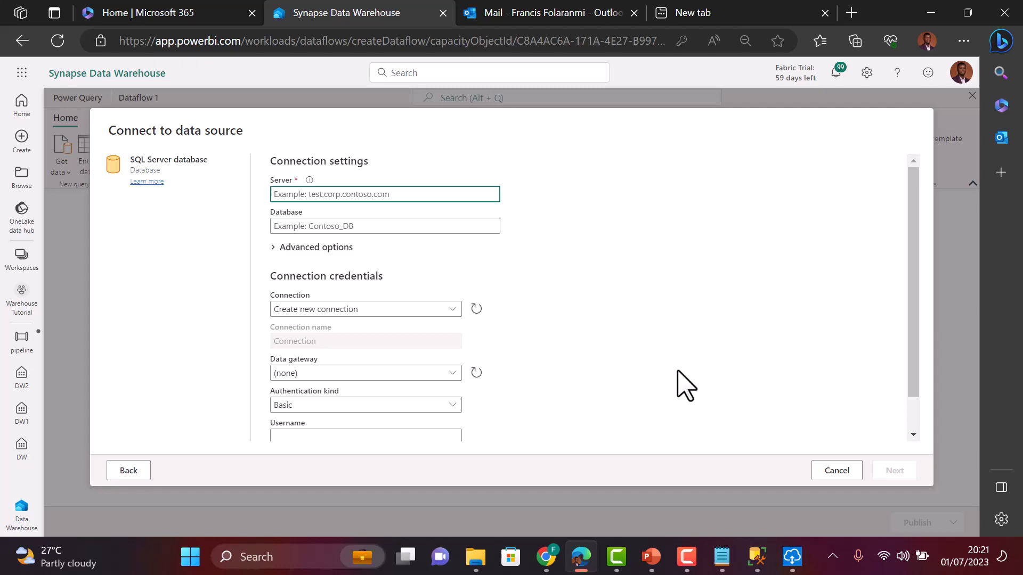
{"action": "left_click", "coordinate": [765, 559]}
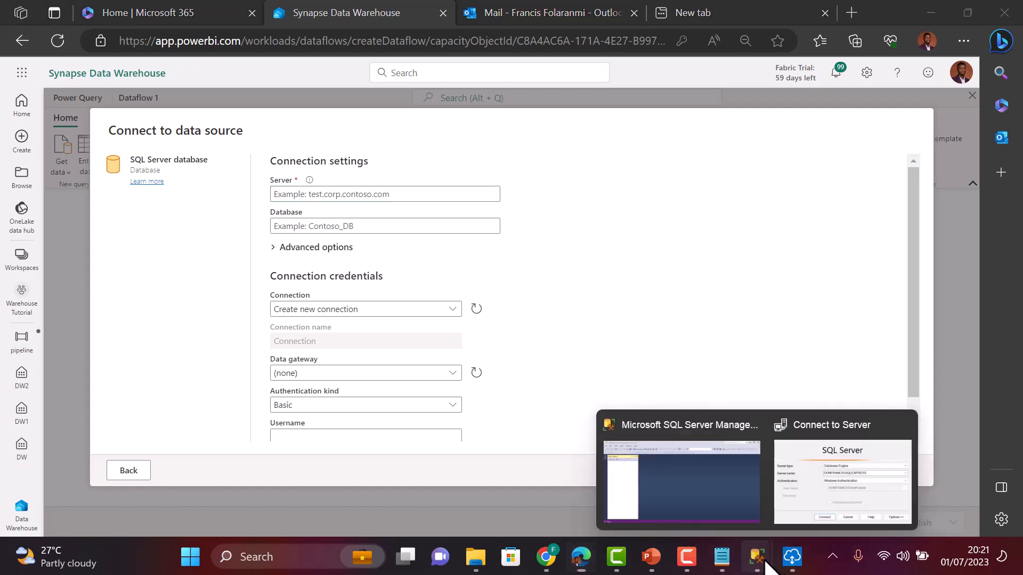
{"action": "left_click", "coordinate": [815, 516]}
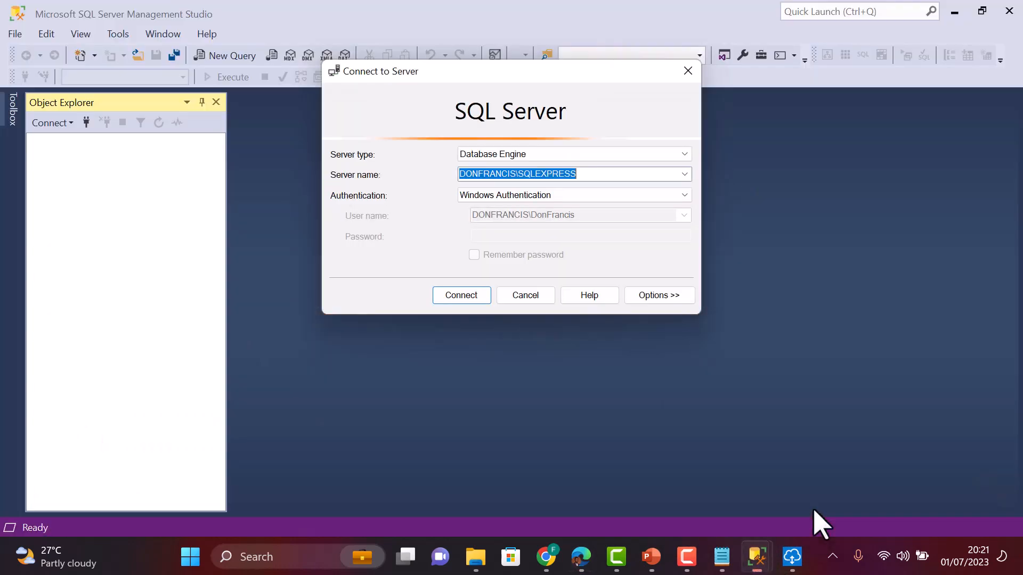
{"action": "left_click", "coordinate": [591, 174]}
{"action": "key", "text": "ctrl+a"}
{"action": "key", "text": "ctrl+c"}
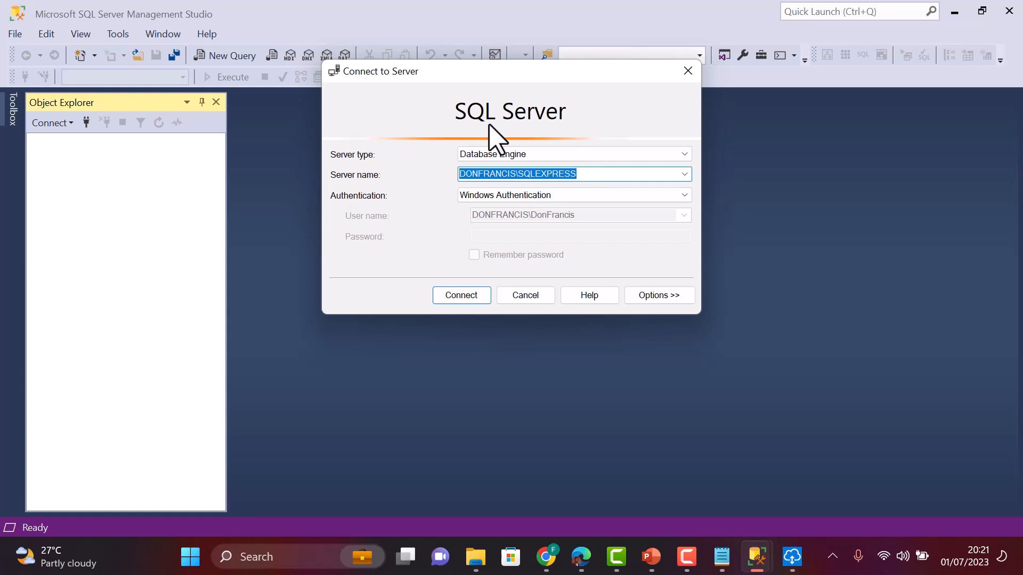
{"action": "left_click", "coordinate": [578, 568]}
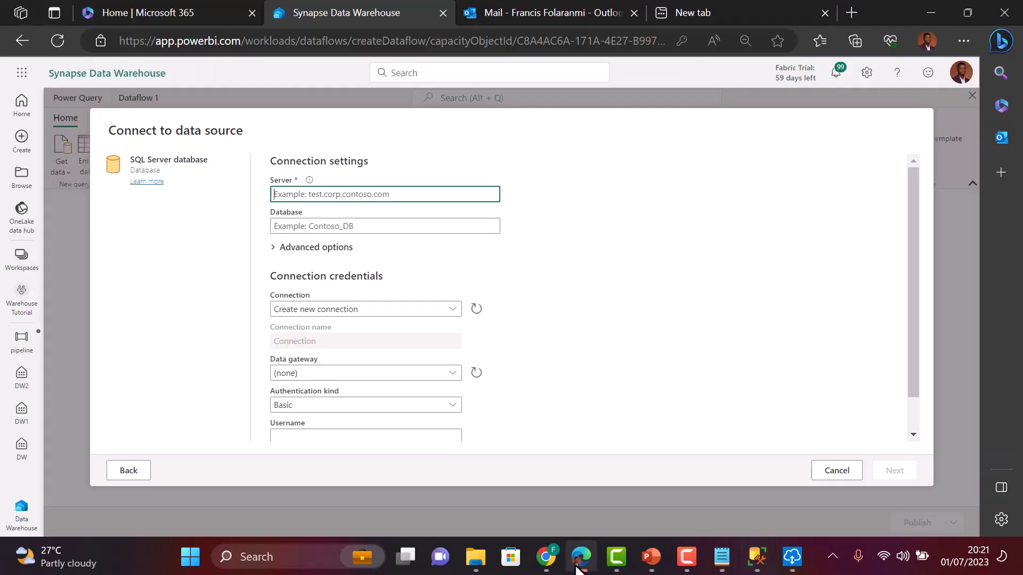
{"action": "left_click", "coordinate": [302, 199]}
{"action": "key", "text": "ctrl+v"}
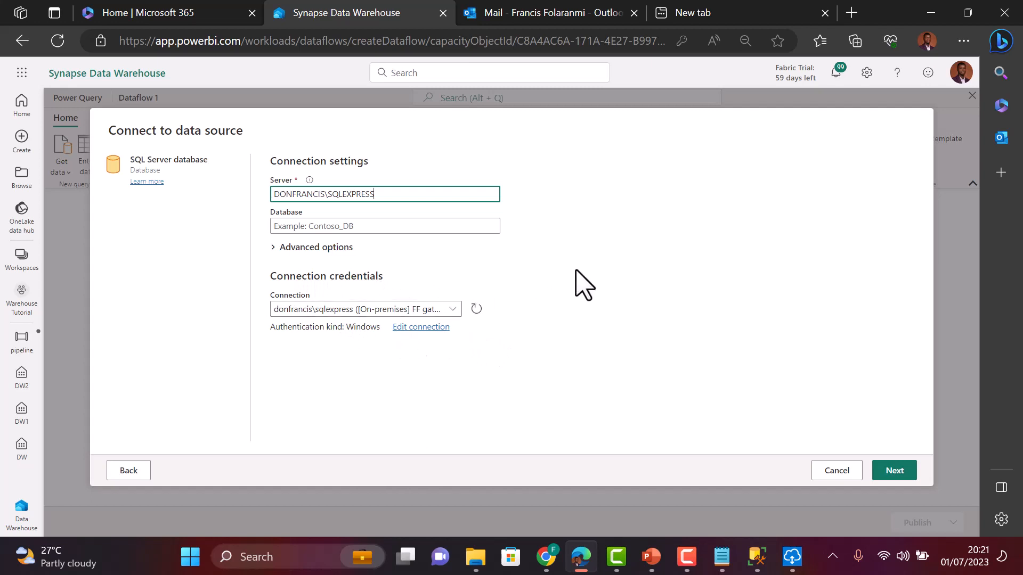
{"action": "left_click", "coordinate": [421, 327]}
{"action": "scroll", "coordinate": [501, 371], "scroll_direction": "down", "scroll_amount": 1}
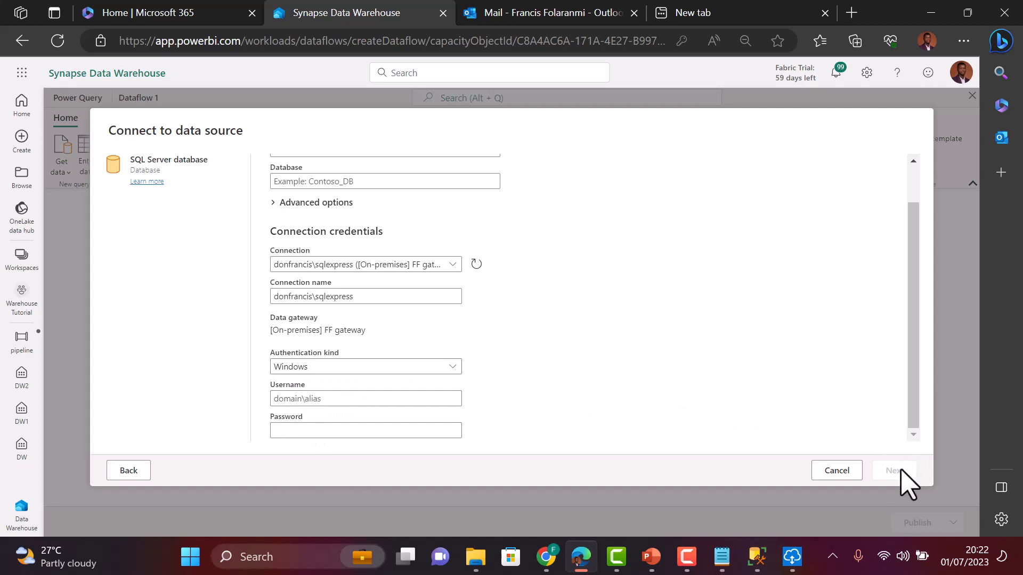
{"action": "left_click", "coordinate": [837, 471]}
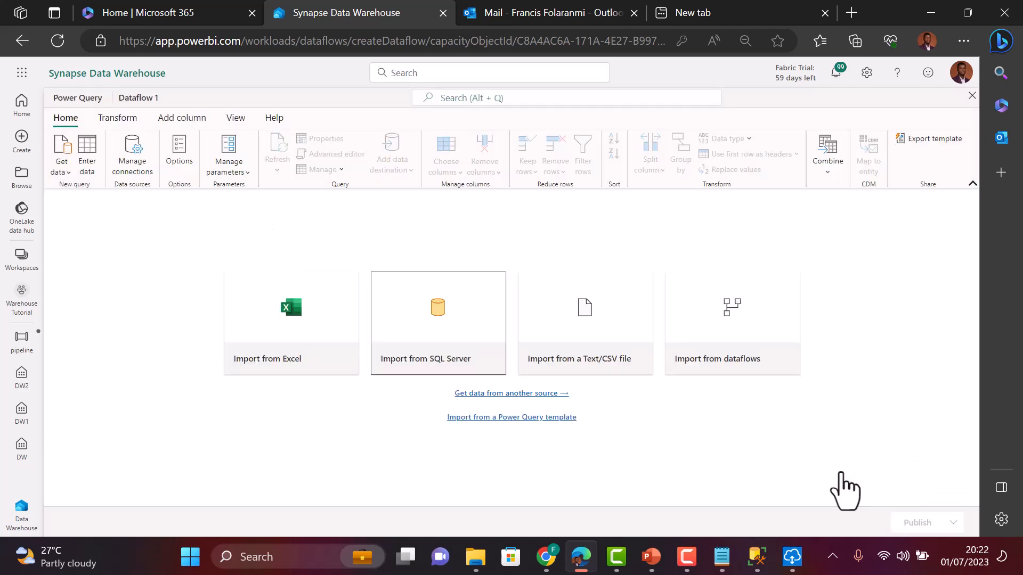
Step: Import from SQL Server again using the copied SQLEXPRESS server name and its existing on-premises gateway connection
{"action": "left_click", "coordinate": [453, 347]}
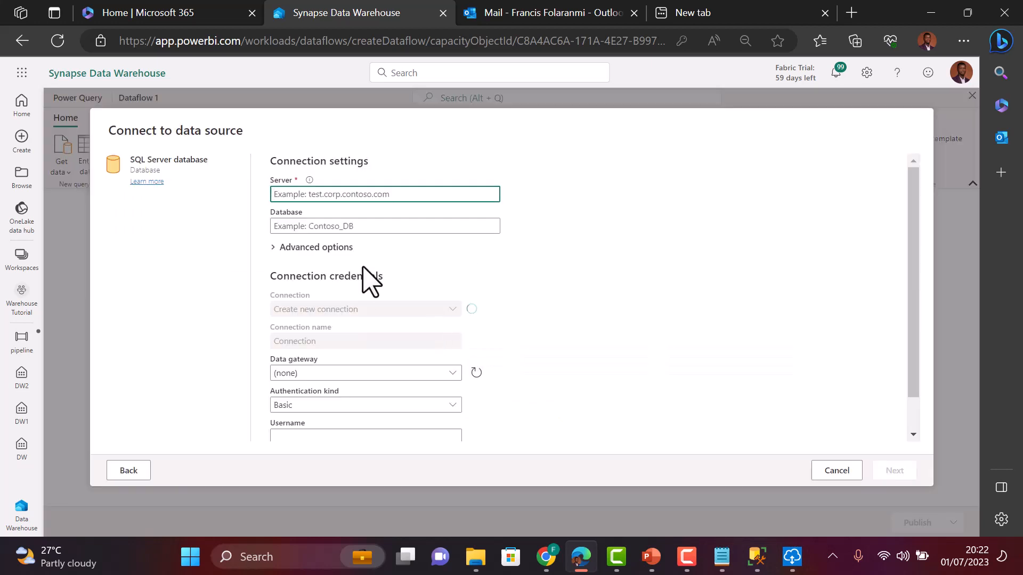
{"action": "key", "text": "ctrl+v"}
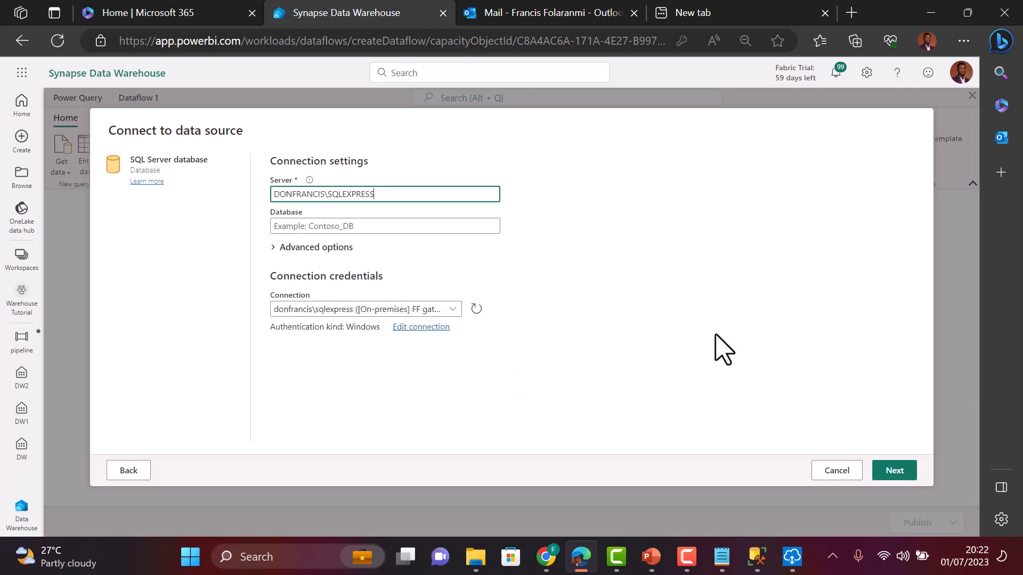
{"action": "left_click", "coordinate": [906, 471]}
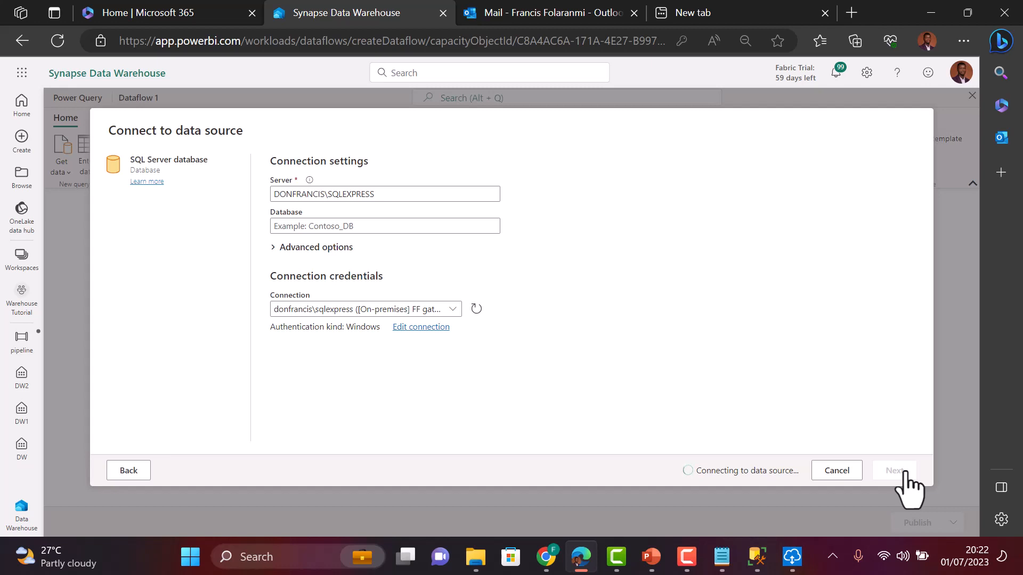
Step: Switch to SQL Server Management Studio, connect to the SQLEXPRESS server with Windows Authentication, and expand its databases
{"action": "mouse_move", "coordinate": [763, 565]}
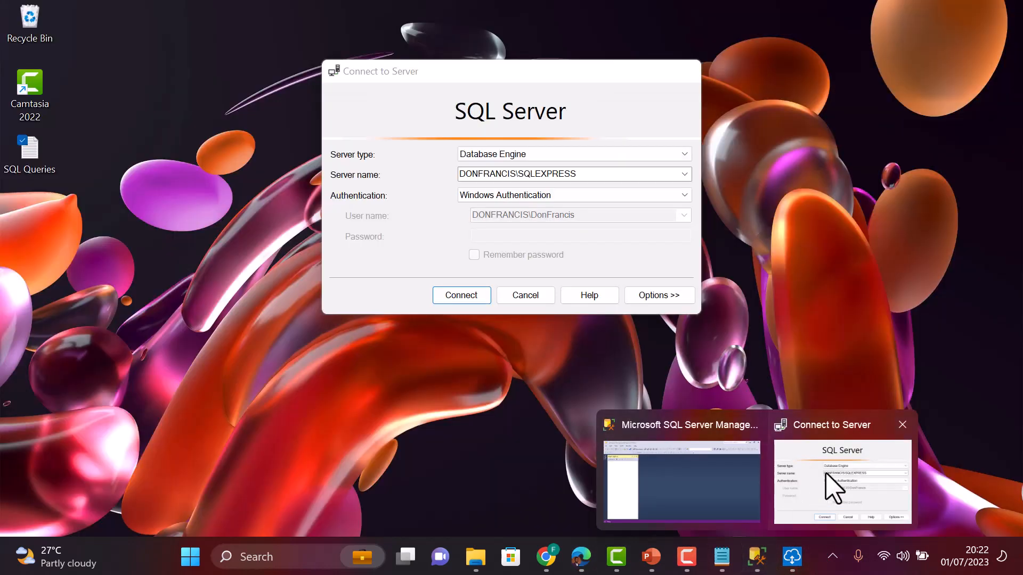
{"action": "left_click", "coordinate": [834, 487]}
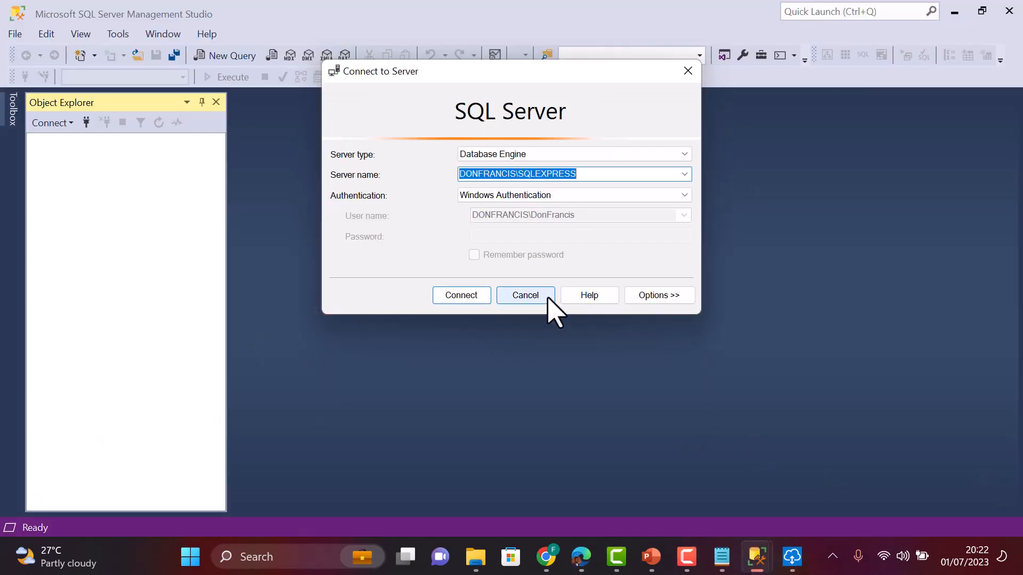
{"action": "left_click", "coordinate": [467, 295]}
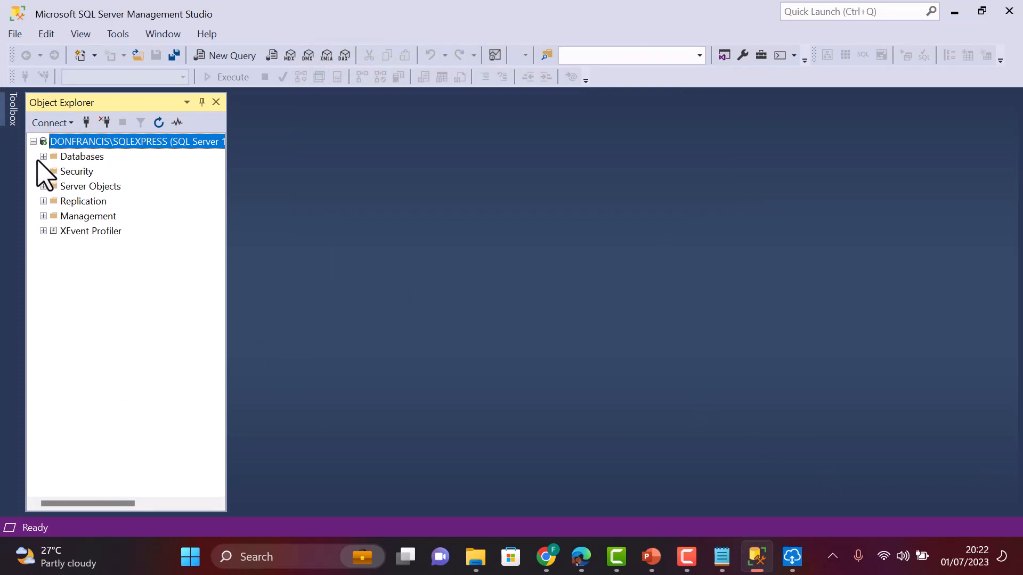
{"action": "left_click", "coordinate": [42, 157]}
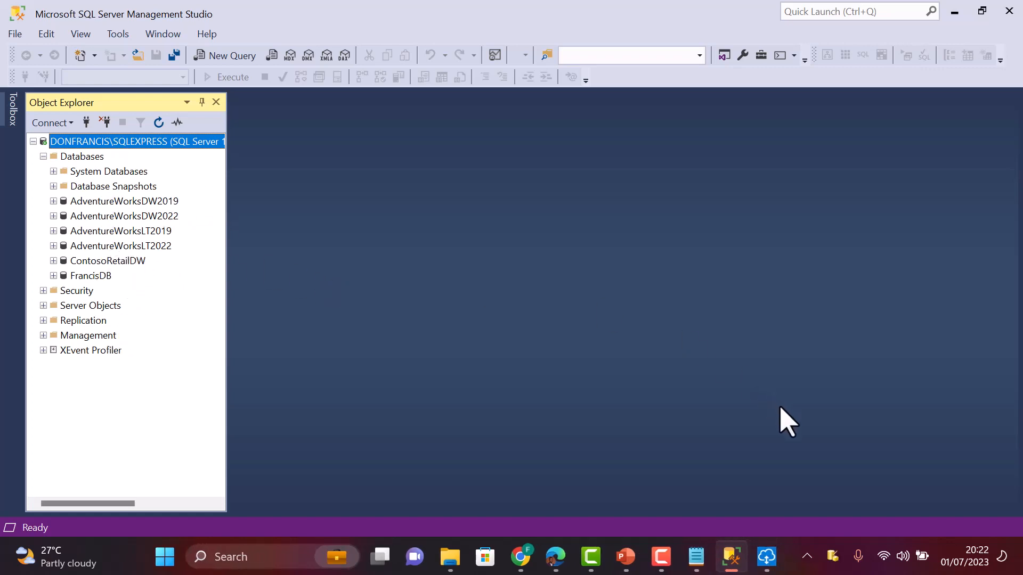
Step: Switch back to Fabric and create a dataflow query from the DimChannel table in the ContosoRetailDW database
{"action": "left_click", "coordinate": [562, 569]}
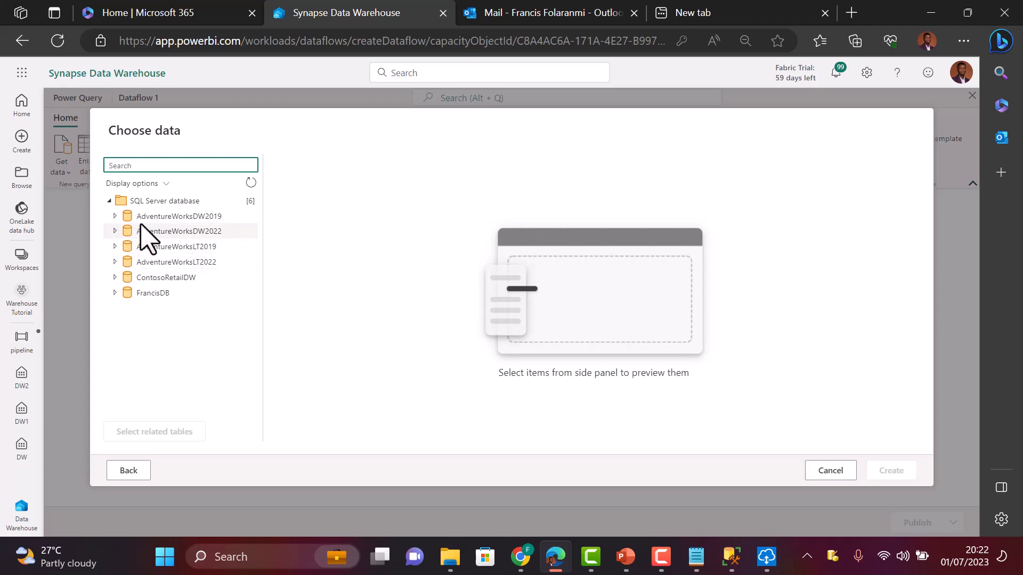
{"action": "left_click", "coordinate": [114, 278]}
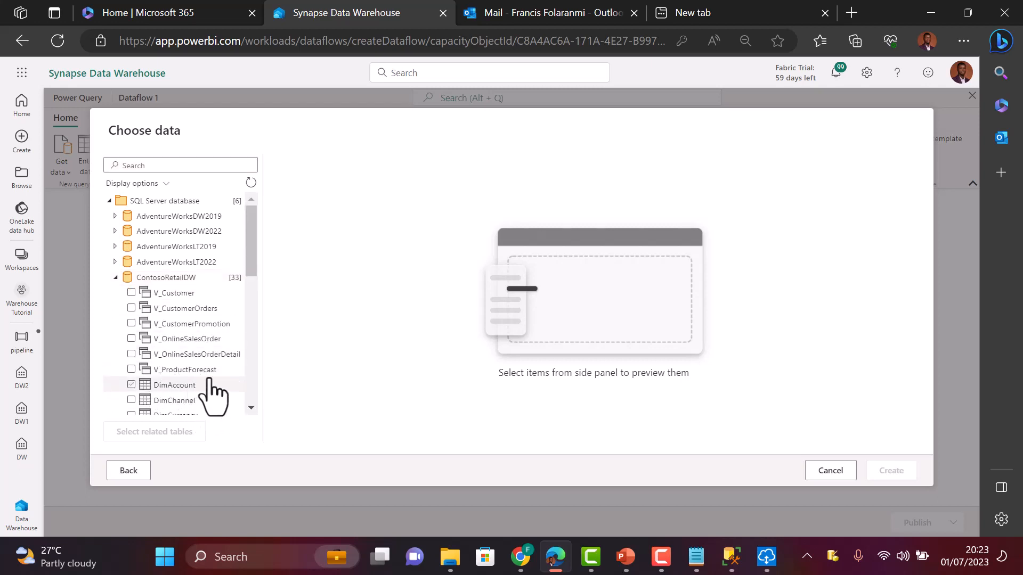
{"action": "left_click", "coordinate": [190, 294]}
{"action": "scroll", "coordinate": [193, 391], "scroll_direction": "down", "scroll_amount": 3}
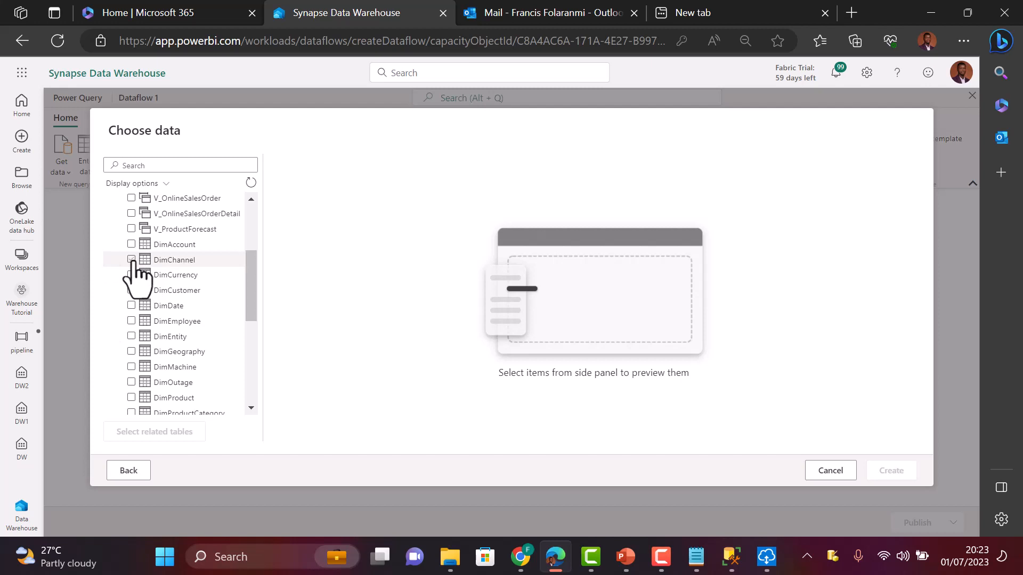
{"action": "left_click", "coordinate": [131, 260]}
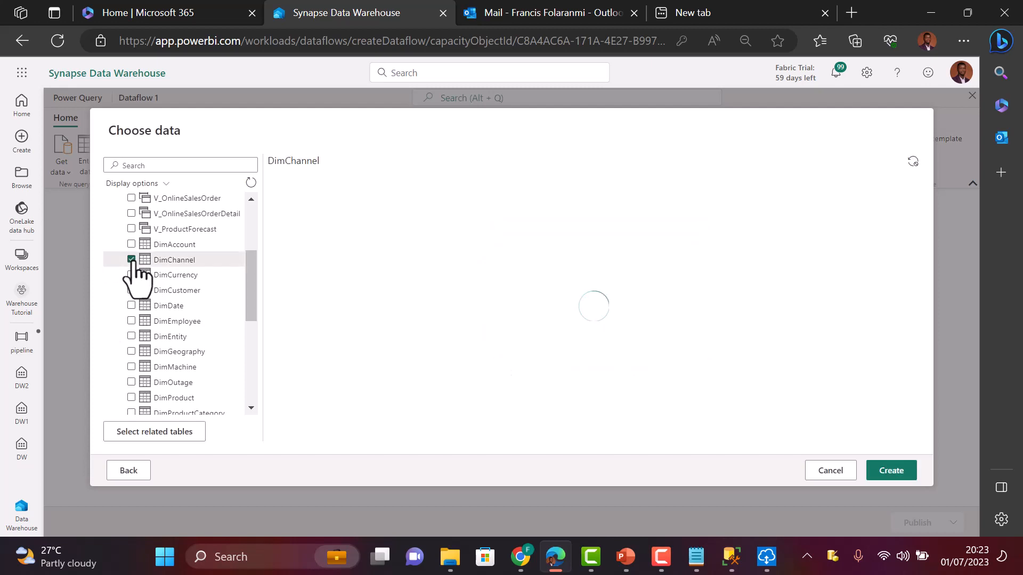
{"action": "left_click", "coordinate": [896, 470]}
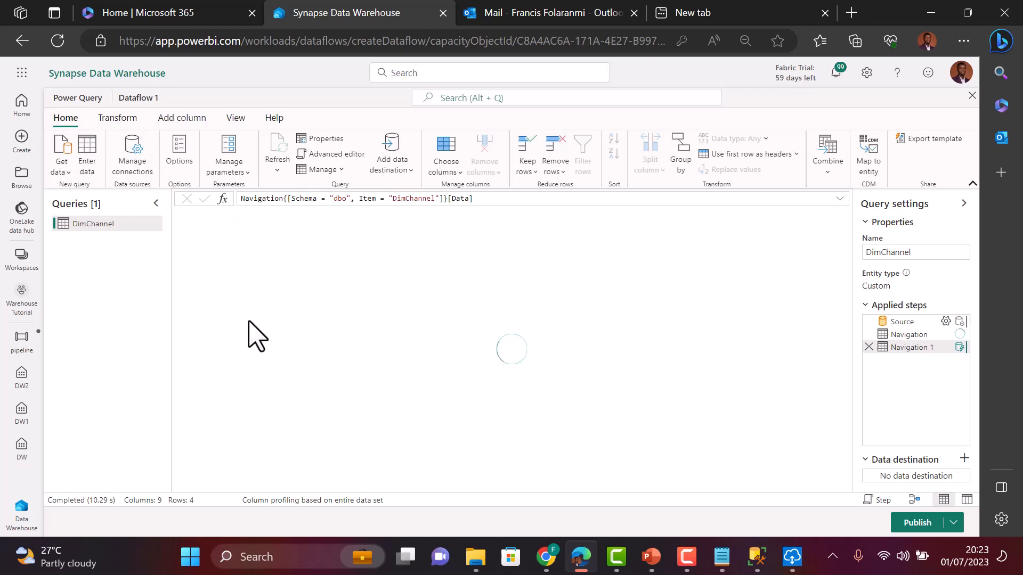
Step: Add another SQL Server database source to the dataflow and enter the same SQLEXPRESS server name
{"action": "left_click", "coordinate": [66, 172]}
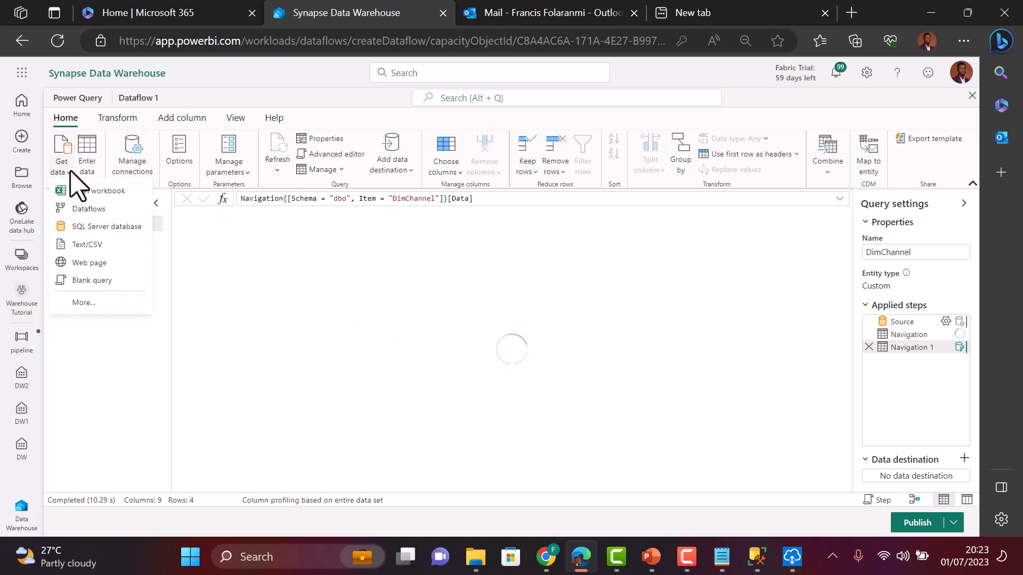
{"action": "left_click", "coordinate": [131, 234]}
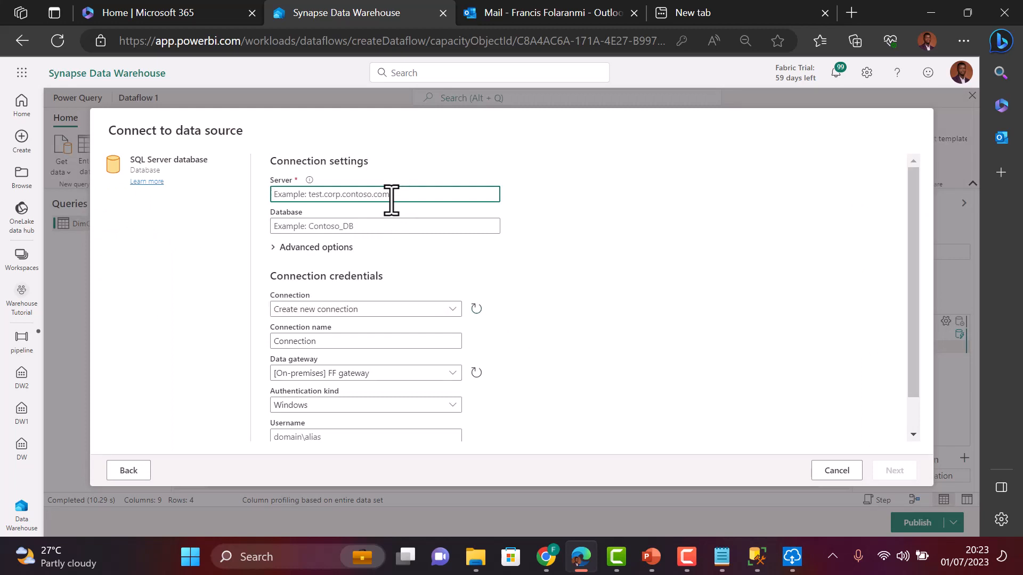
{"action": "key", "text": "ctrl+v"}
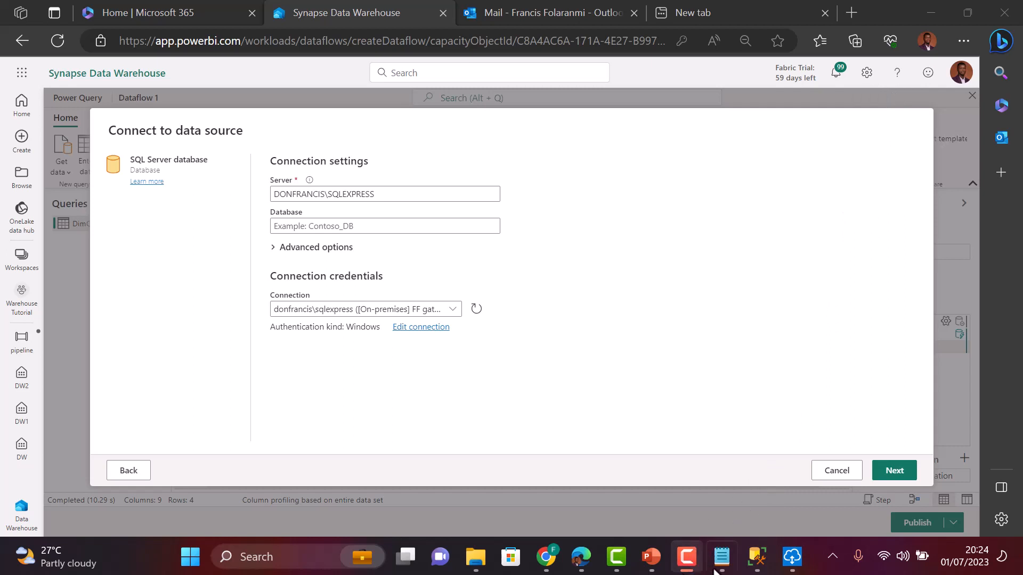
Step: Switch to SQL Server Management Studio and generate the Select Top 1000 Rows query for dbo.FactSales in ContosoRetailDW
{"action": "left_click", "coordinate": [757, 556]}
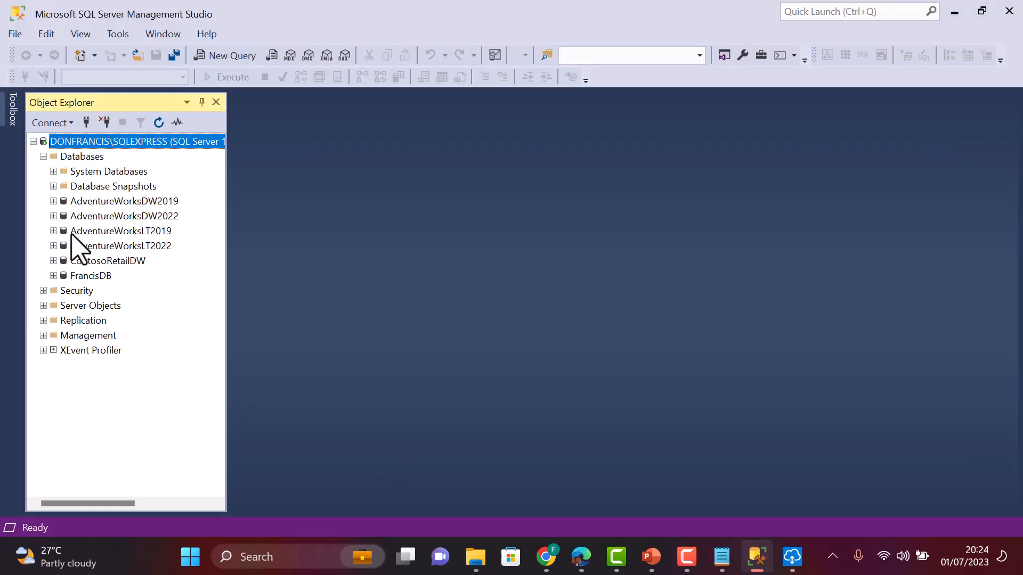
{"action": "left_click", "coordinate": [54, 260]}
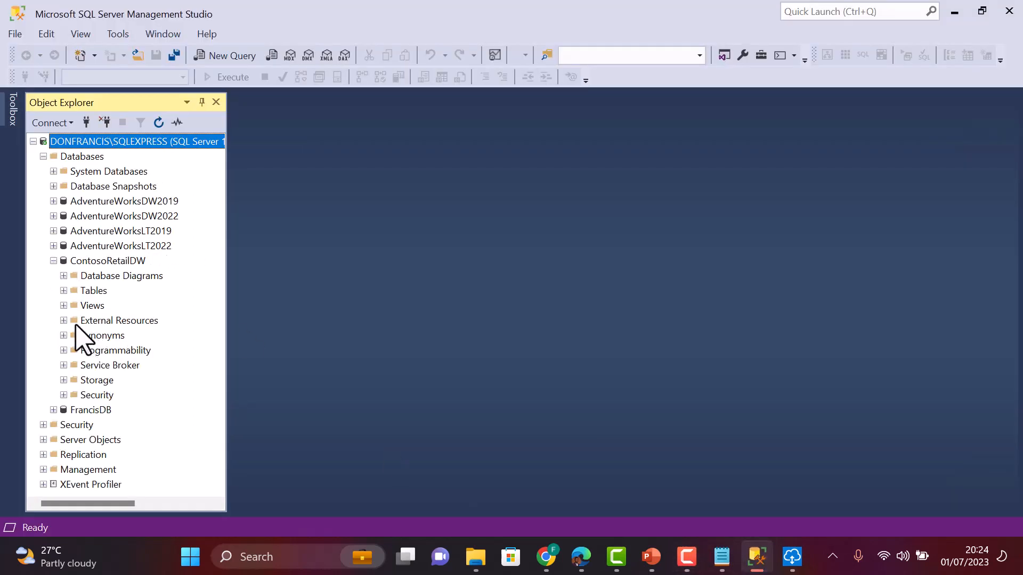
{"action": "left_click", "coordinate": [63, 290]}
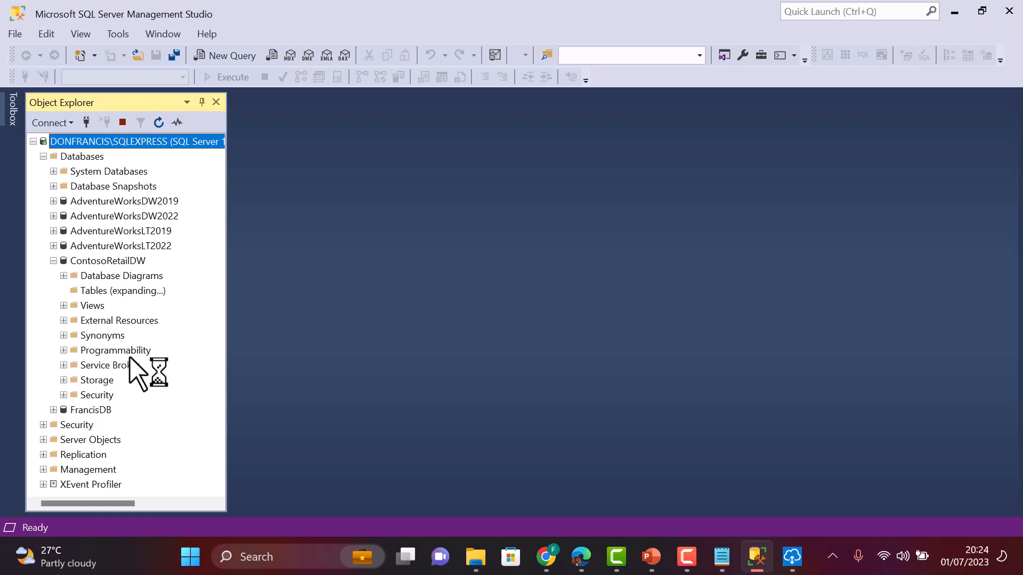
{"action": "scroll", "coordinate": [148, 464], "scroll_direction": "down", "scroll_amount": 5}
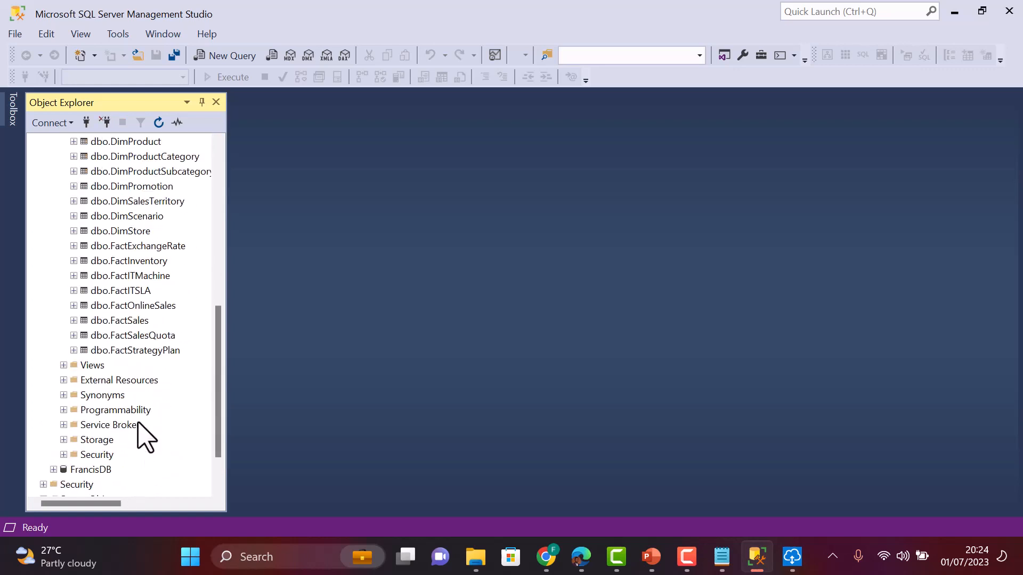
{"action": "left_click", "coordinate": [119, 322]}
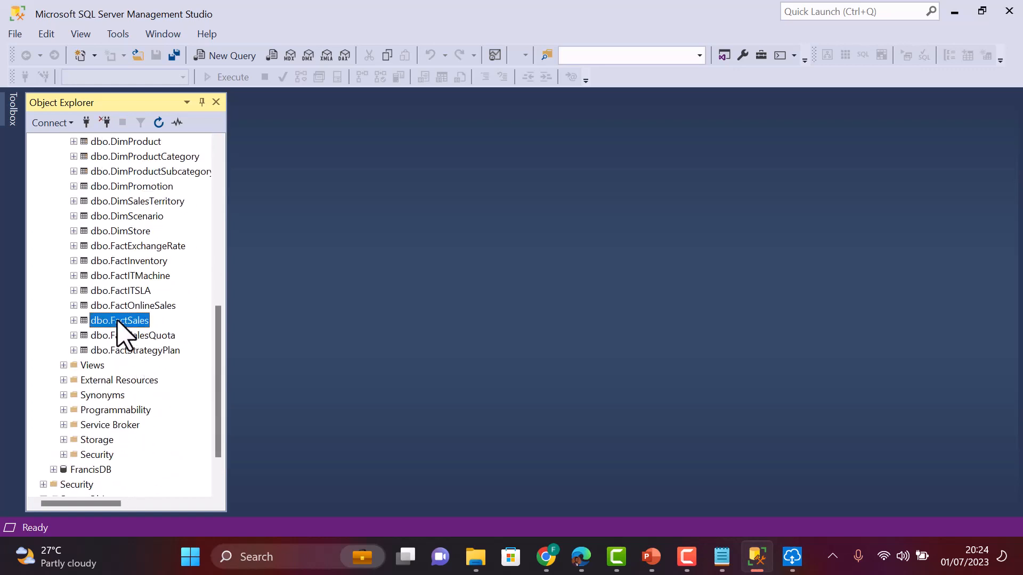
{"action": "right_click", "coordinate": [117, 321]}
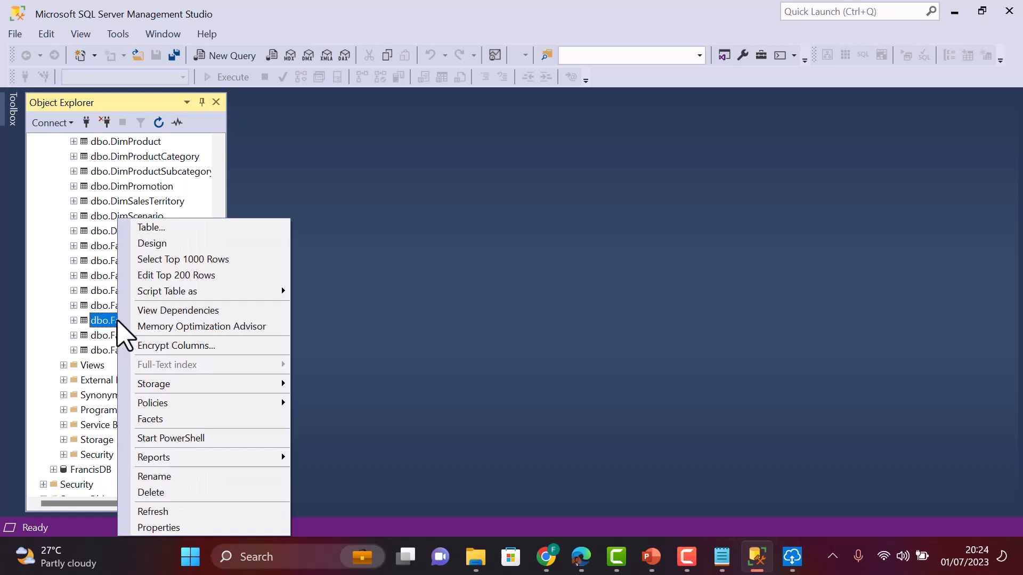
{"action": "left_click", "coordinate": [250, 260]}
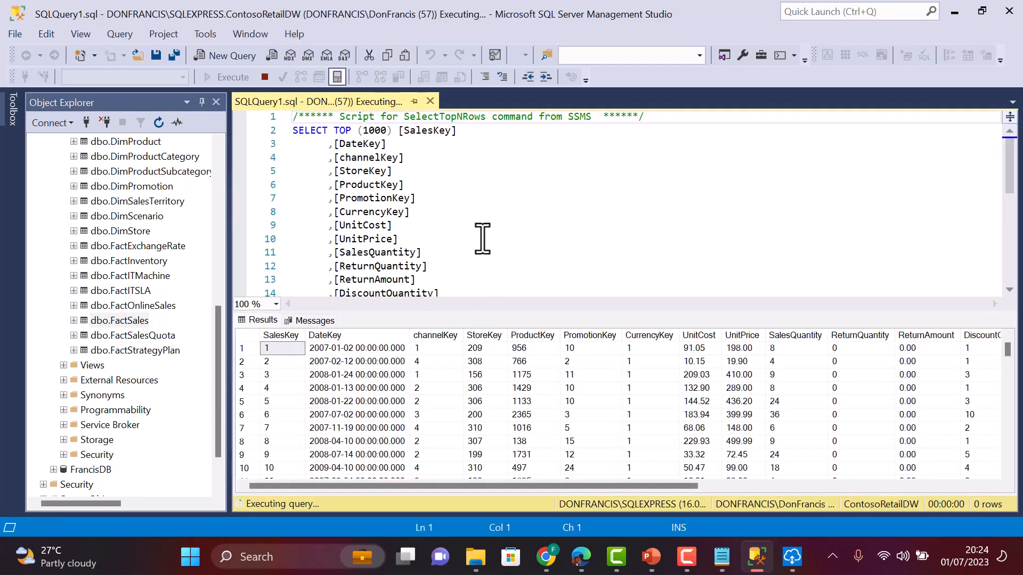
{"action": "scroll", "coordinate": [478, 228], "scroll_direction": "down", "scroll_amount": 1}
{"action": "scroll", "coordinate": [478, 228], "scroll_direction": "up", "scroll_amount": 1}
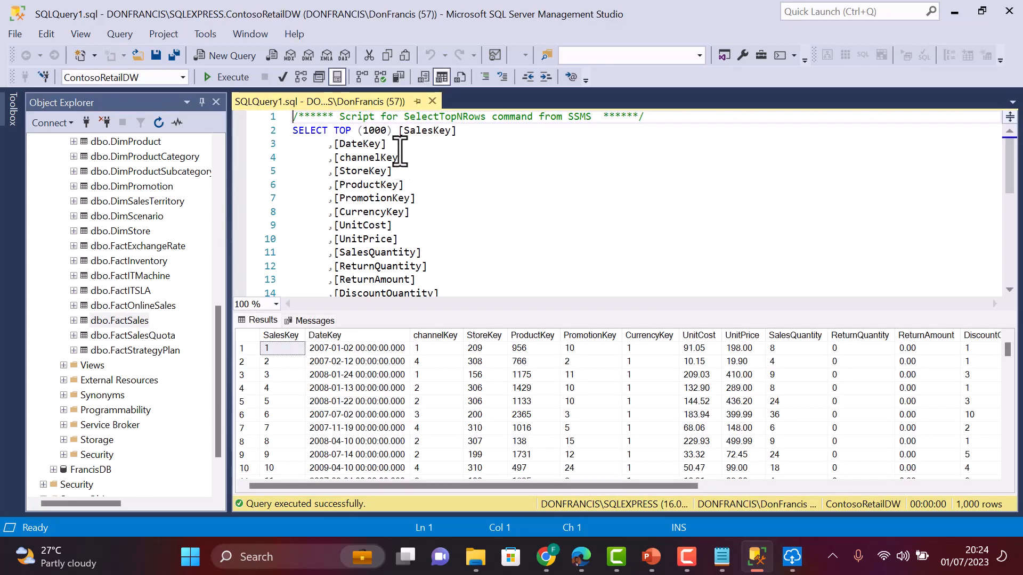
Step: Limit the FactSales query to the top 100 rows and select the whole script, then return to Fabric's connection settings
{"action": "left_click", "coordinate": [388, 130]}
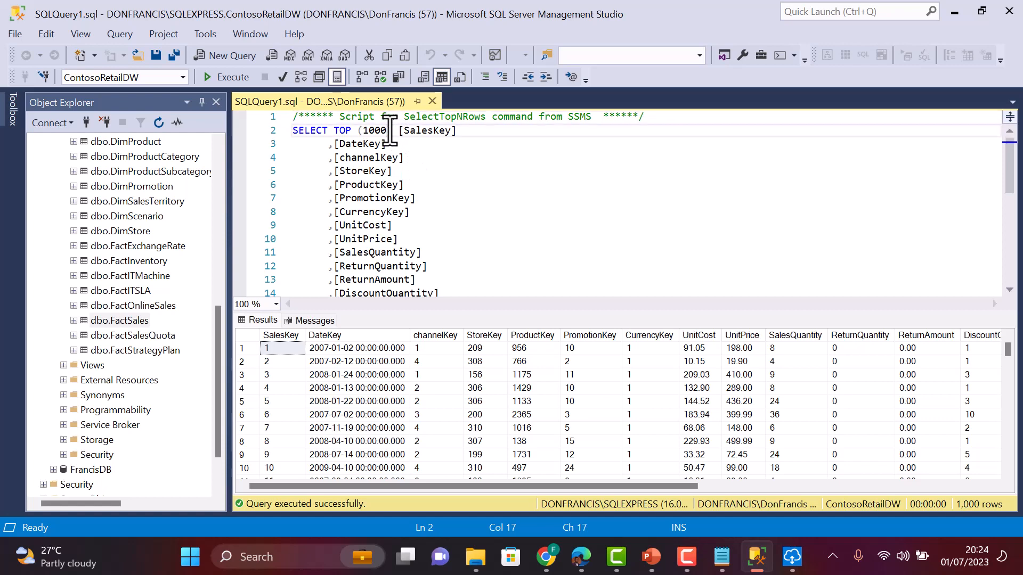
{"action": "key", "text": "BackSpace"}
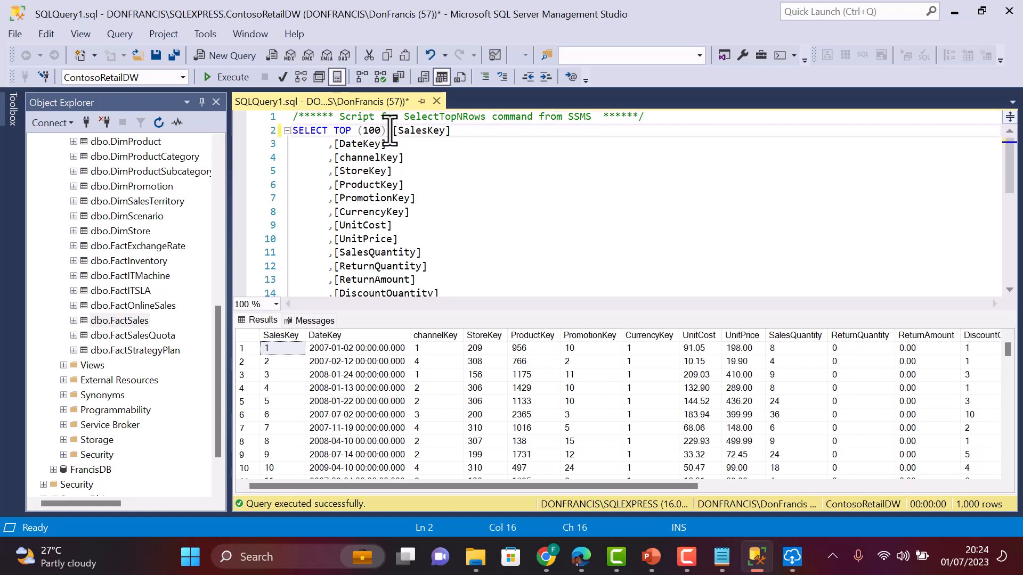
{"action": "left_click", "coordinate": [454, 236]}
{"action": "key", "text": "ctrl+a"}
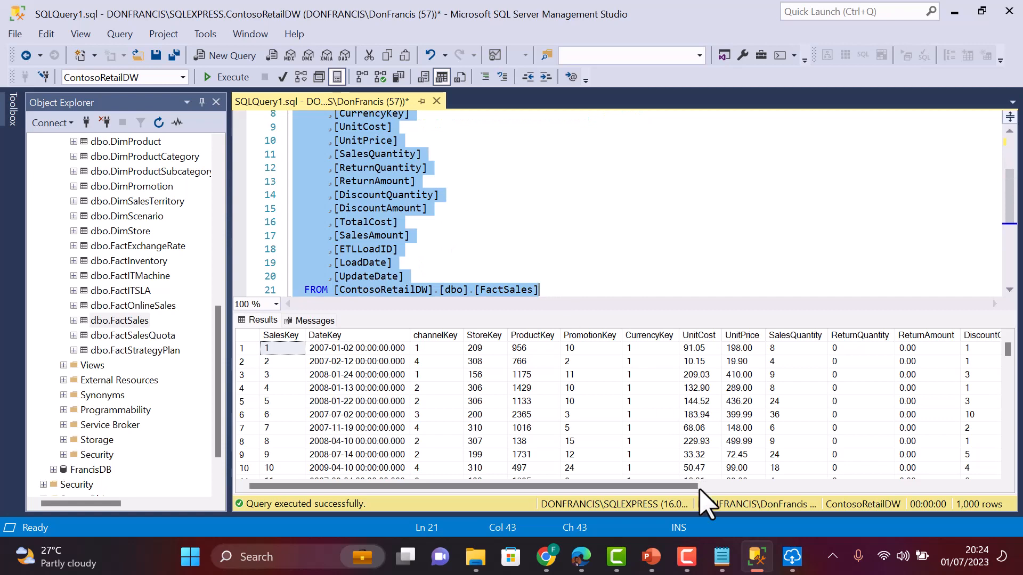
{"action": "left_click", "coordinate": [578, 561]}
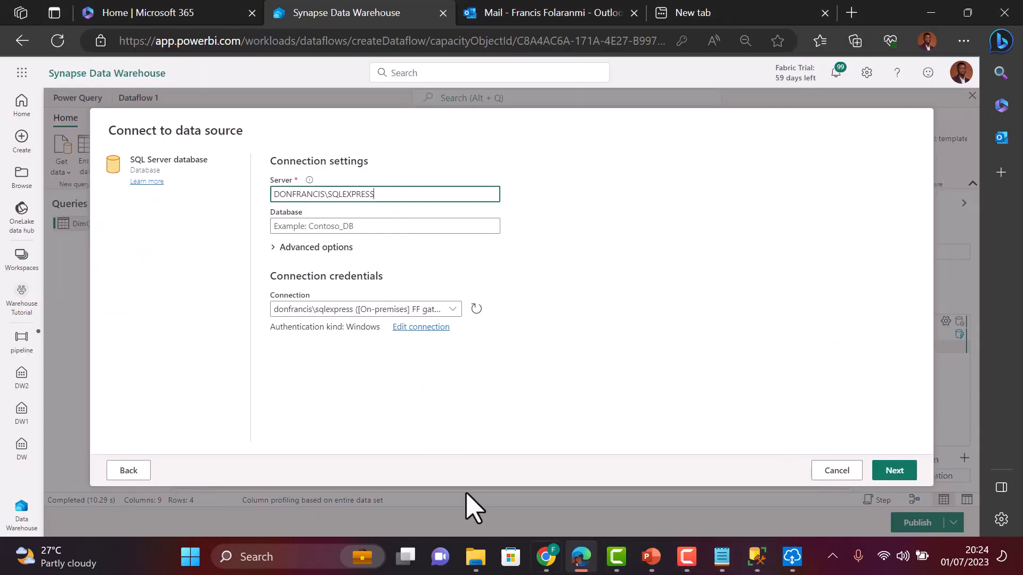
Step: Paste the top-100 FactSales script as the source's SQL statement, set the database to ContosoRetailDW, and create the query
{"action": "left_click", "coordinate": [288, 248]}
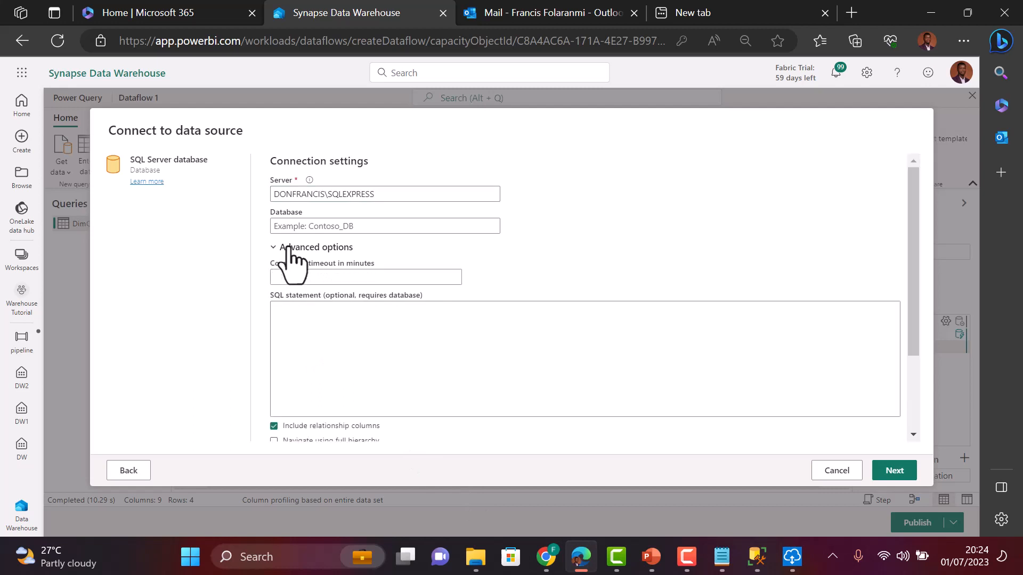
{"action": "left_click", "coordinate": [336, 354]}
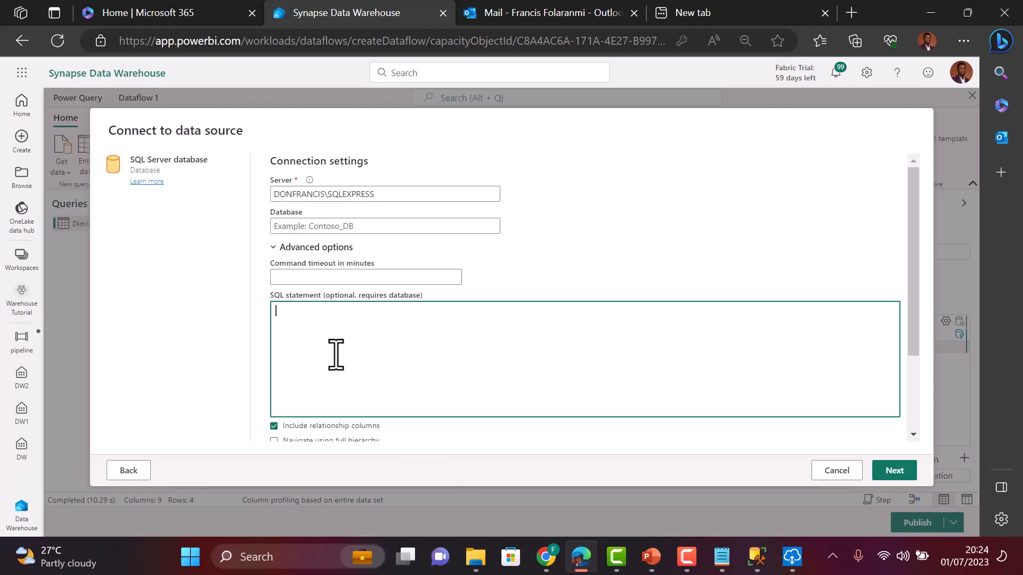
{"action": "key", "text": "ctrl+v"}
{"action": "scroll", "coordinate": [422, 351], "scroll_direction": "up", "scroll_amount": 5}
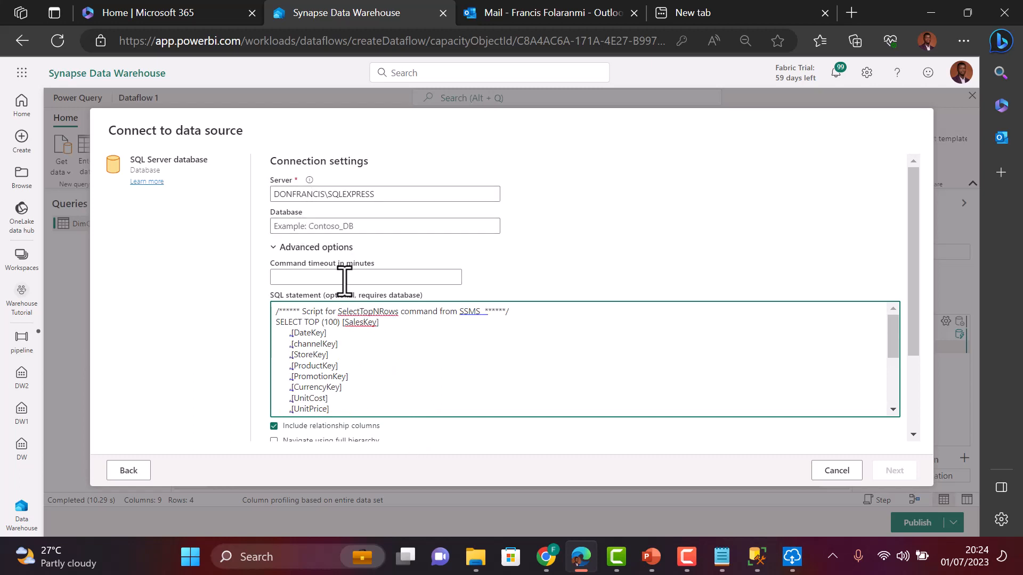
{"action": "left_click", "coordinate": [315, 231]}
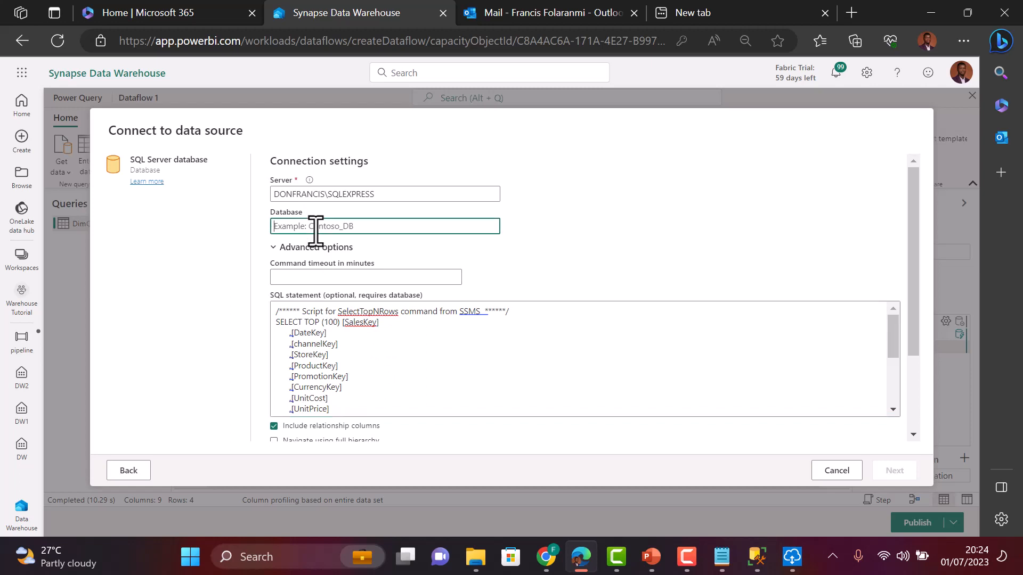
{"action": "type", "text": "ContosoRetailDW"}
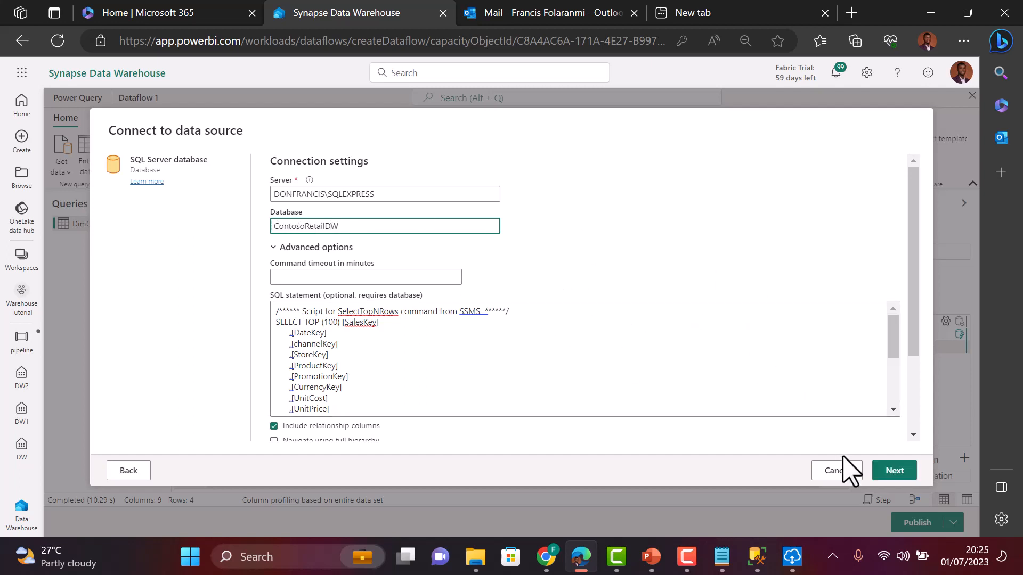
{"action": "left_click", "coordinate": [887, 474]}
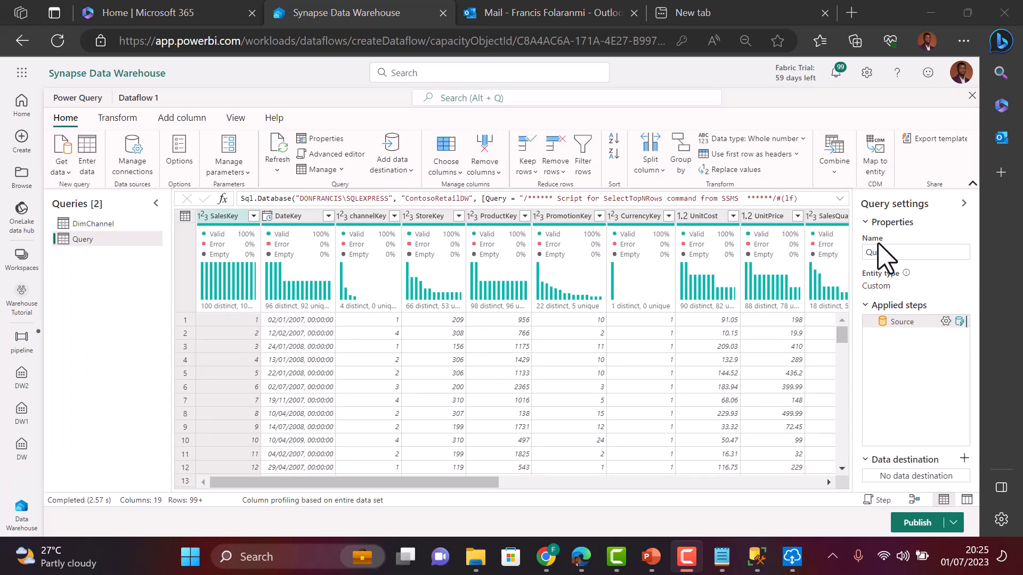
Step: Rename the new query as FactSales
{"action": "double_click", "coordinate": [899, 252]}
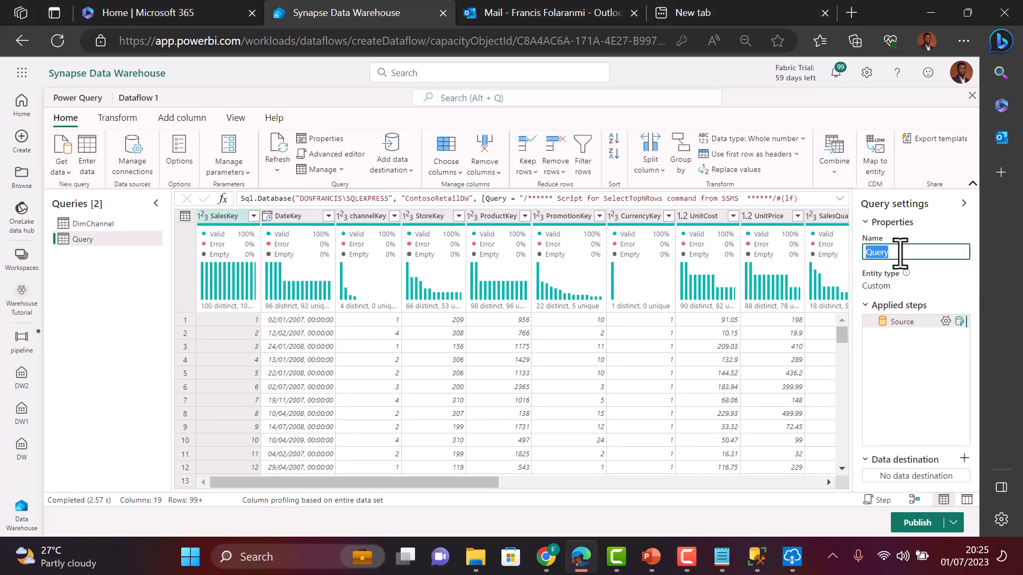
{"action": "type", "text": "FactSales"}
{"action": "left_click", "coordinate": [127, 357]}
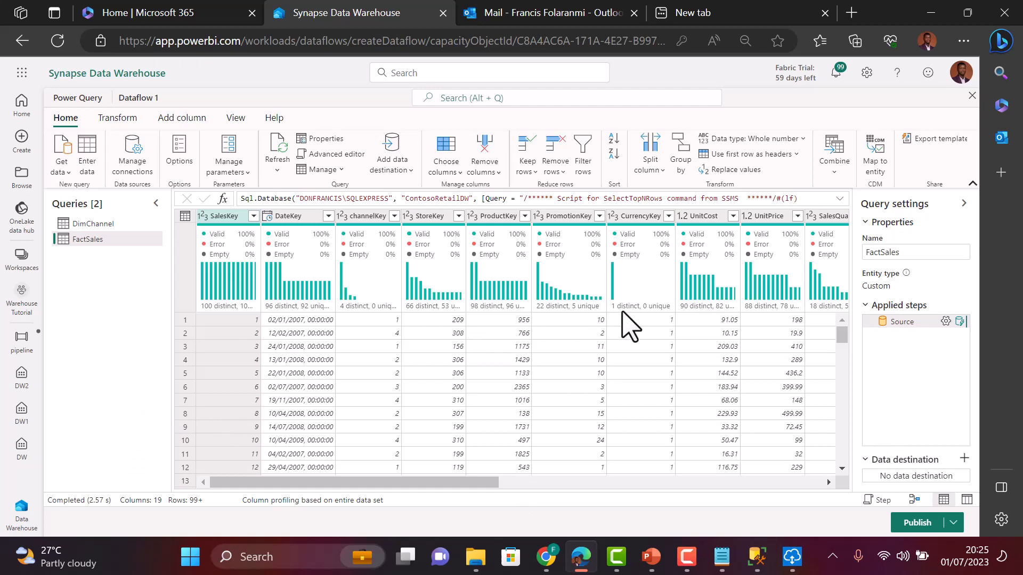
Step: Compare the DimChannel and FactSales queries and examine the data source query behind the FactSales Source step
{"action": "left_click", "coordinate": [113, 224]}
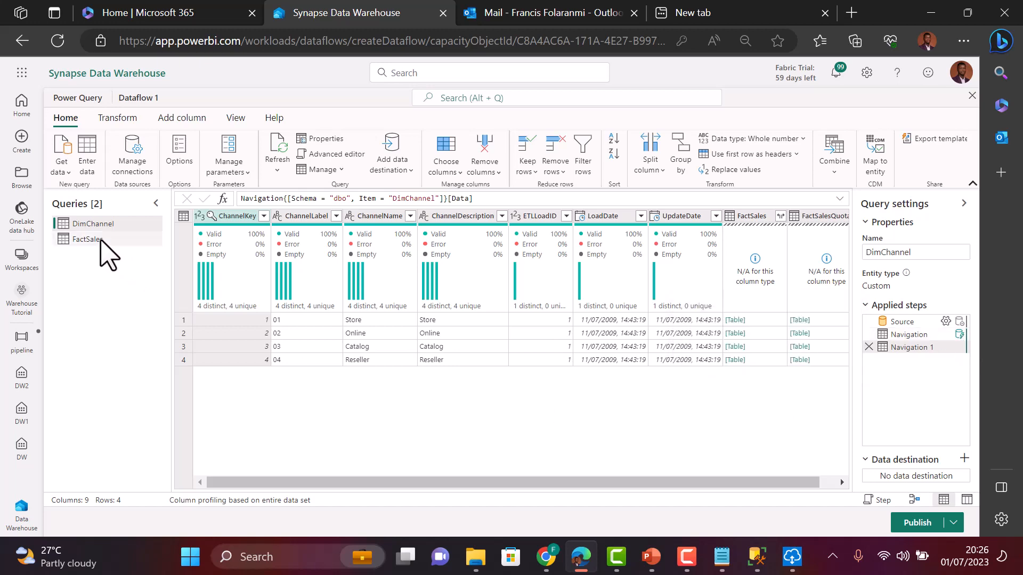
{"action": "left_click", "coordinate": [106, 253]}
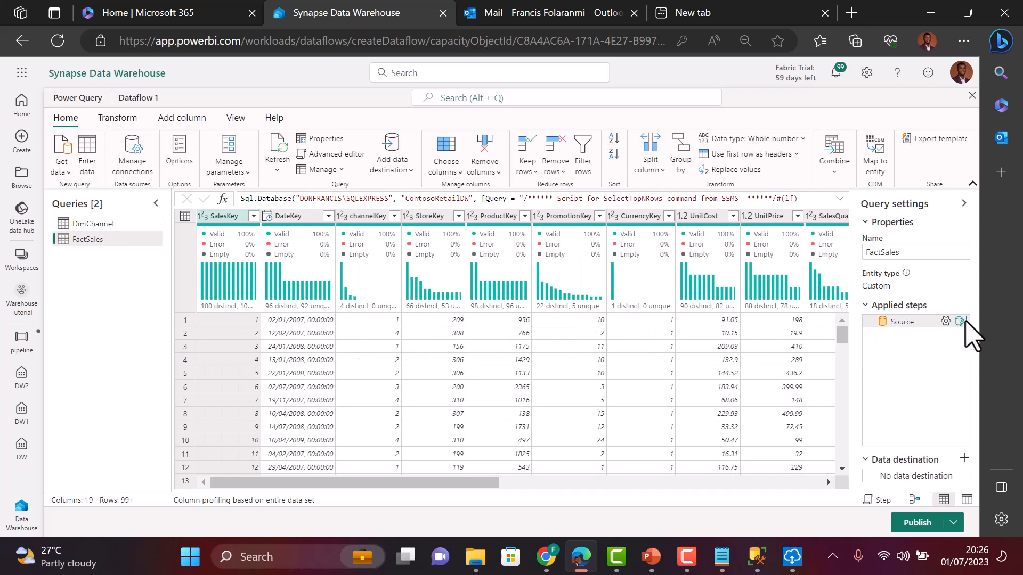
{"action": "mouse_move", "coordinate": [962, 322]}
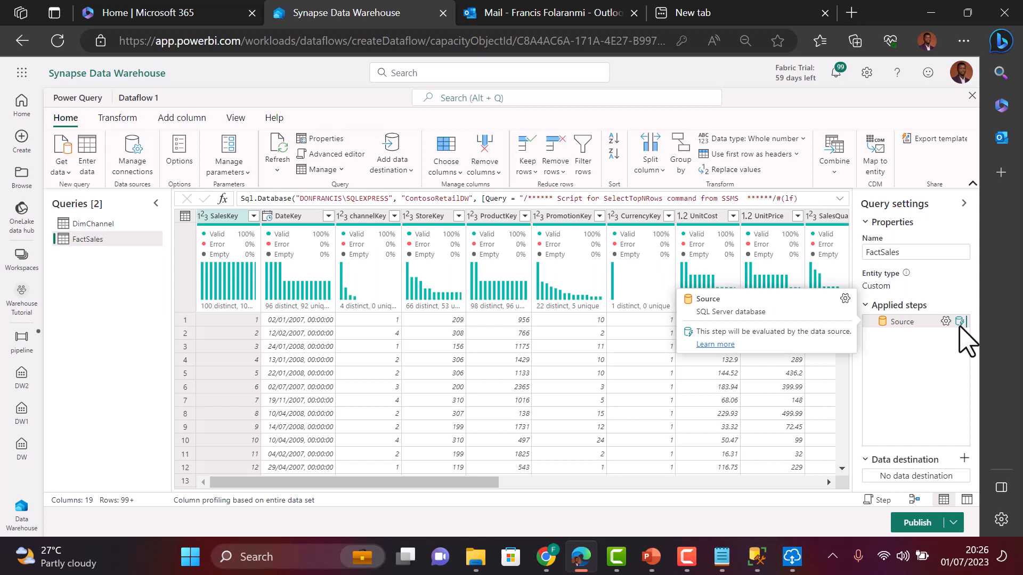
{"action": "right_click", "coordinate": [919, 321]}
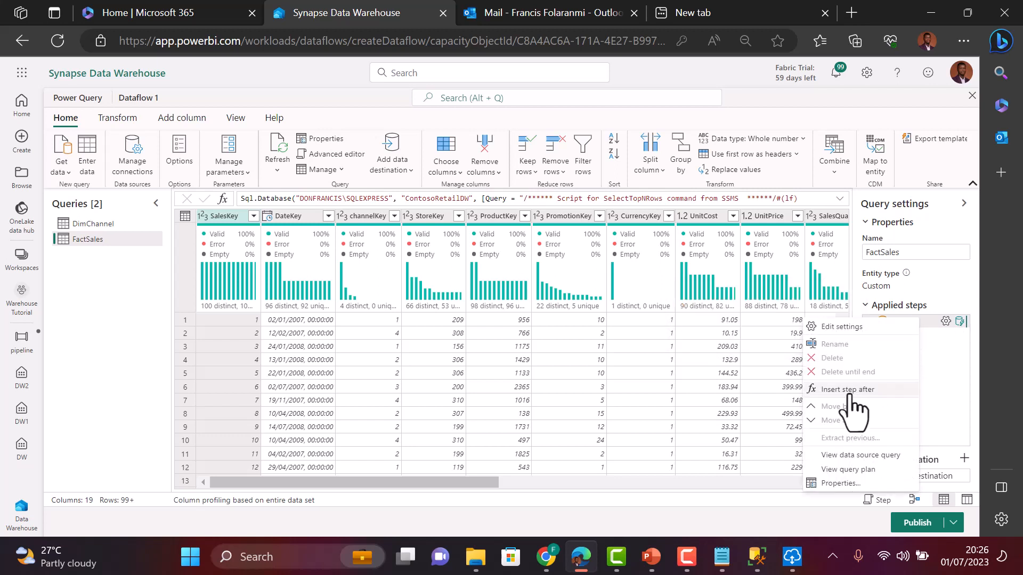
{"action": "left_click", "coordinate": [854, 456]}
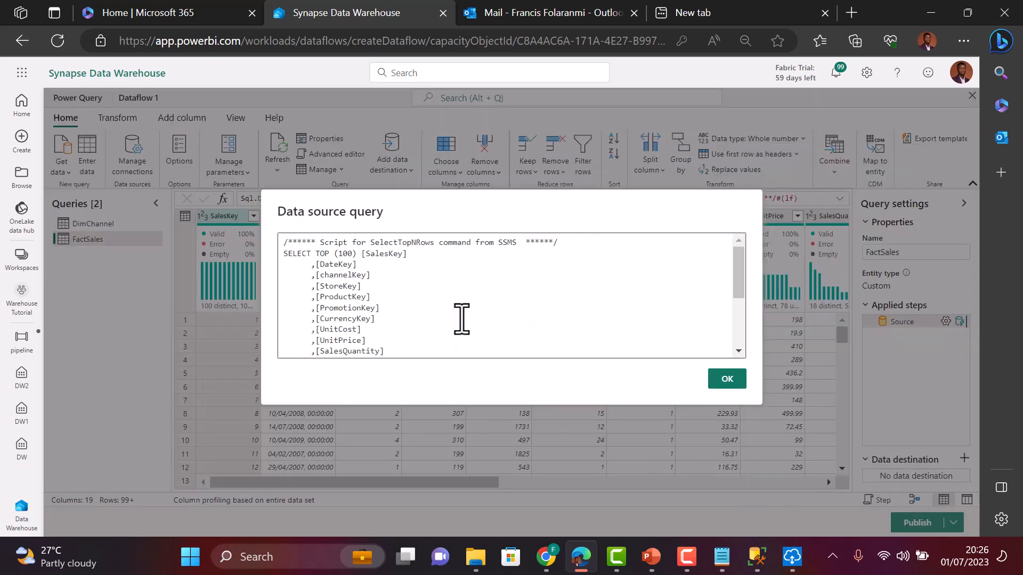
{"action": "scroll", "coordinate": [461, 319], "scroll_direction": "down", "scroll_amount": 3}
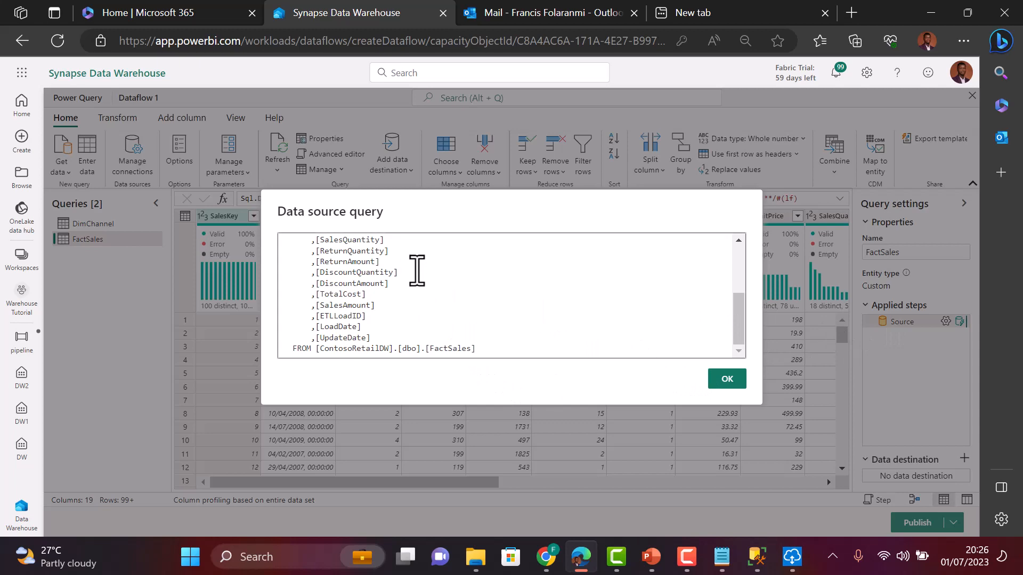
{"action": "scroll", "coordinate": [416, 270], "scroll_direction": "up", "scroll_amount": 5}
{"action": "left_click", "coordinate": [729, 379]}
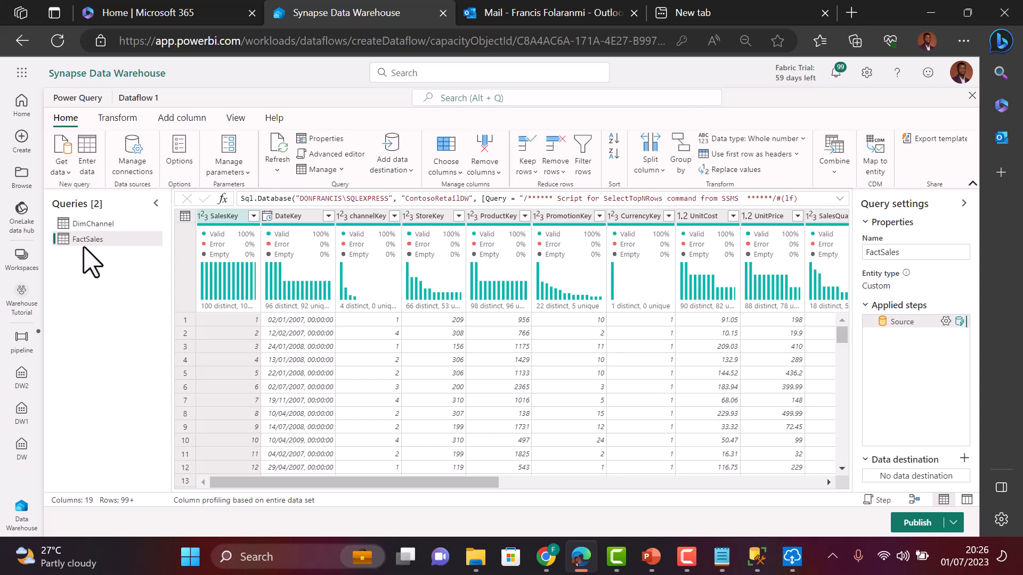
Step: Add a Warehouse data destination to FactSales, targeting a new FactSales table in DW2 under the Warehouse Tutorial workspace
{"action": "left_click", "coordinate": [406, 168]}
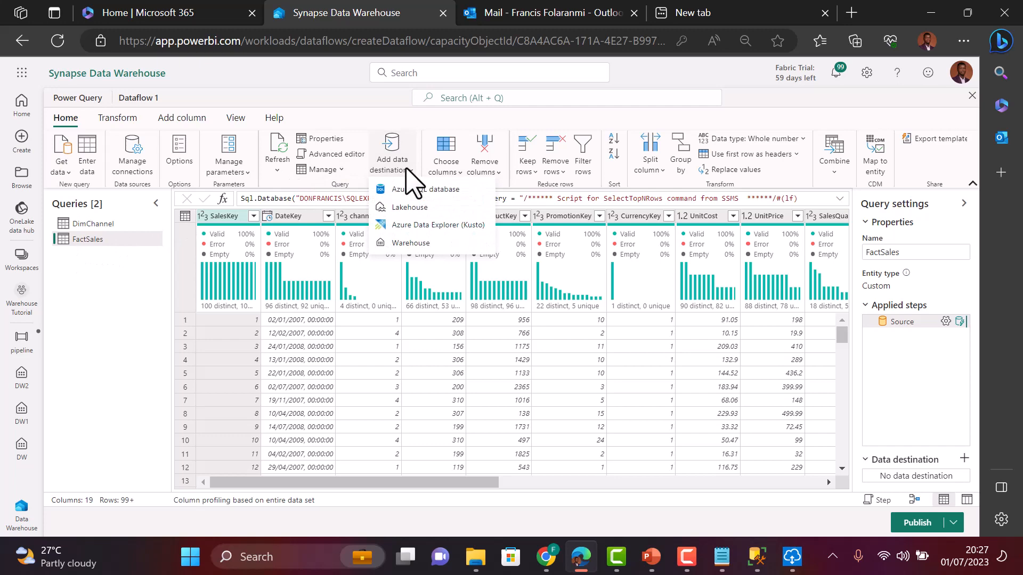
{"action": "left_click", "coordinate": [424, 246]}
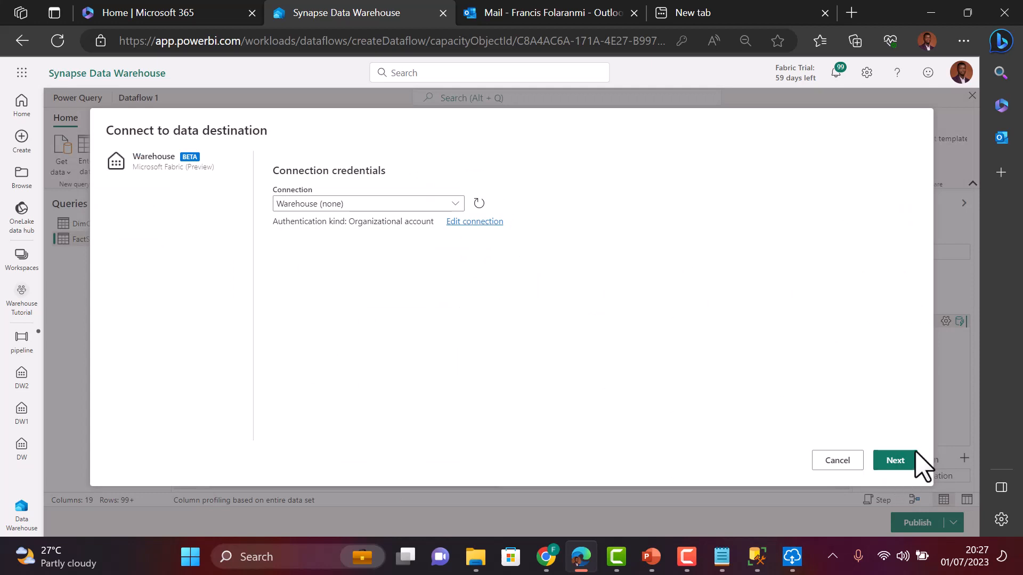
{"action": "left_click", "coordinate": [900, 460]}
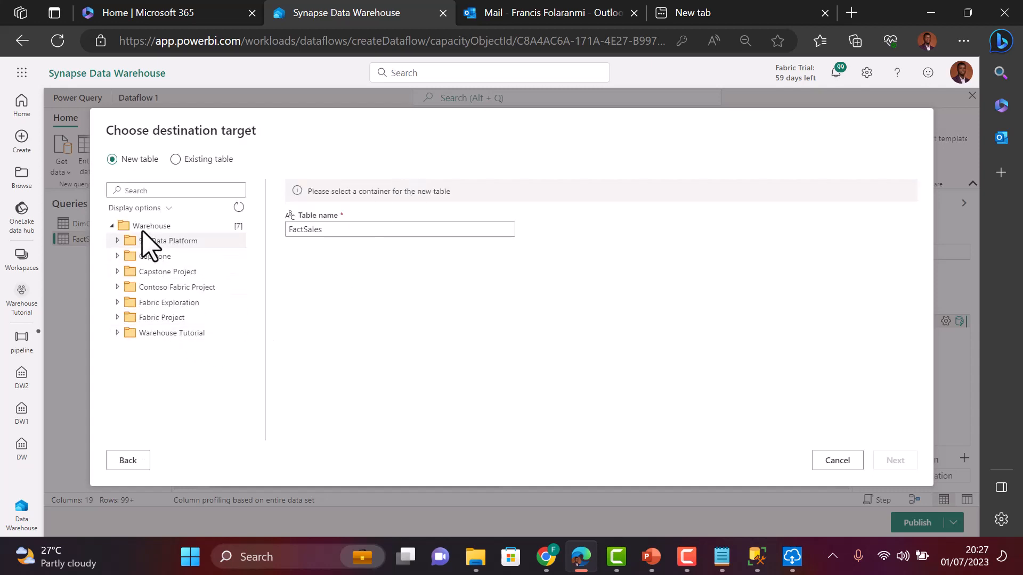
{"action": "left_click", "coordinate": [118, 333]}
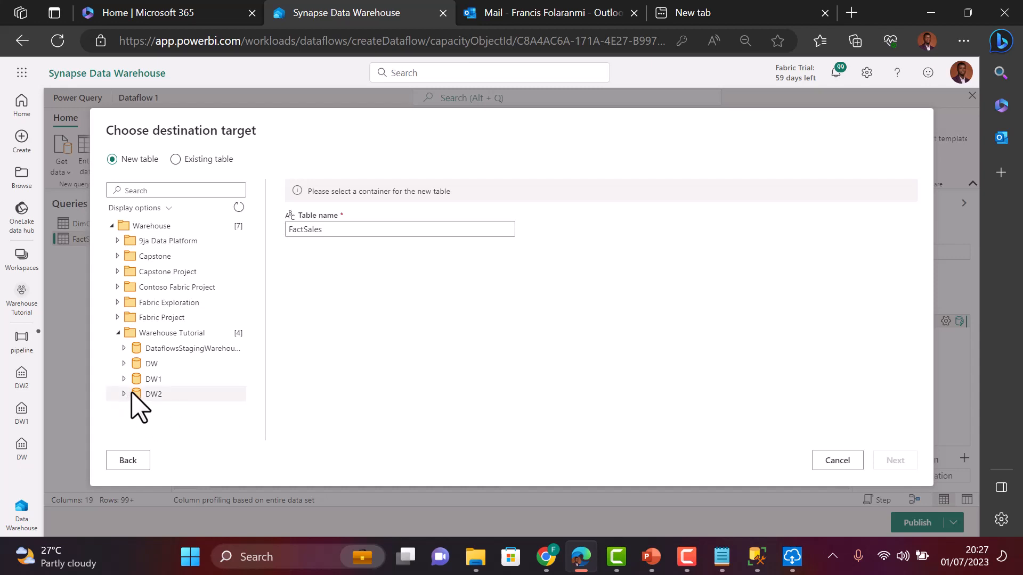
{"action": "left_click", "coordinate": [161, 396]}
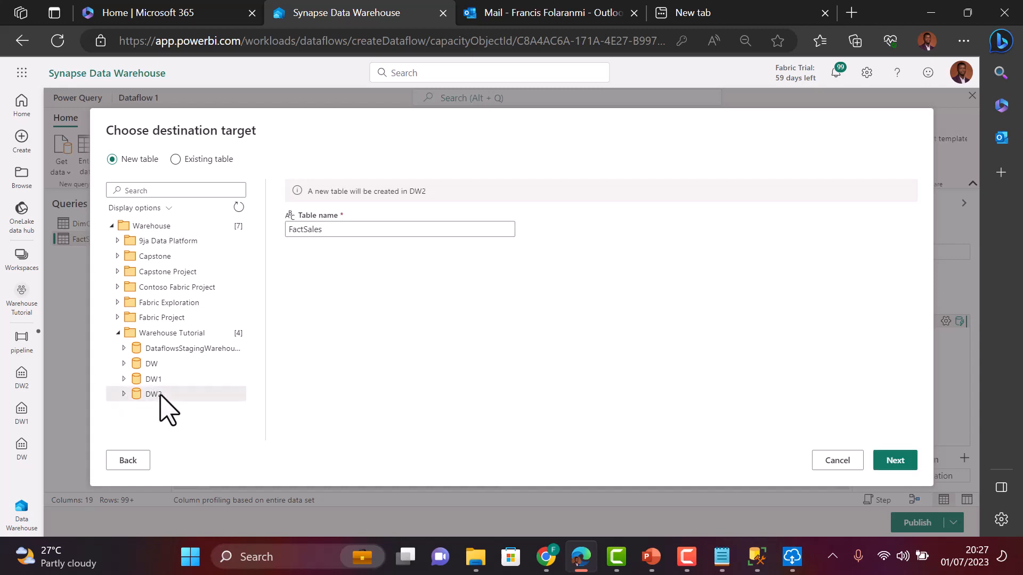
{"action": "left_click", "coordinate": [906, 465]}
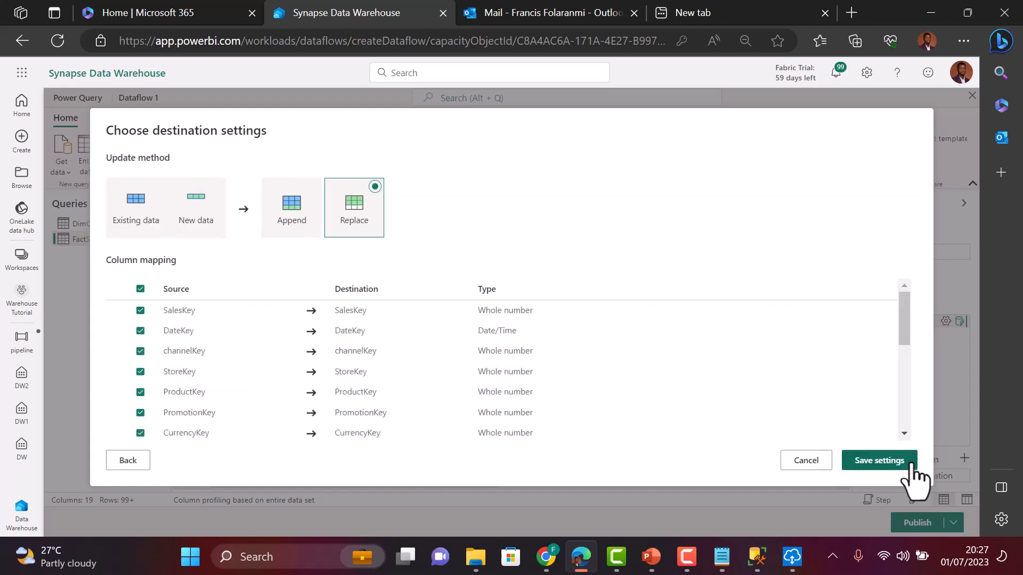
Step: Exclude ETLLoadID, LoadDate and UpdateDate from the FactSales column mapping and save the destination settings
{"action": "scroll", "coordinate": [678, 415], "scroll_direction": "down", "scroll_amount": 5}
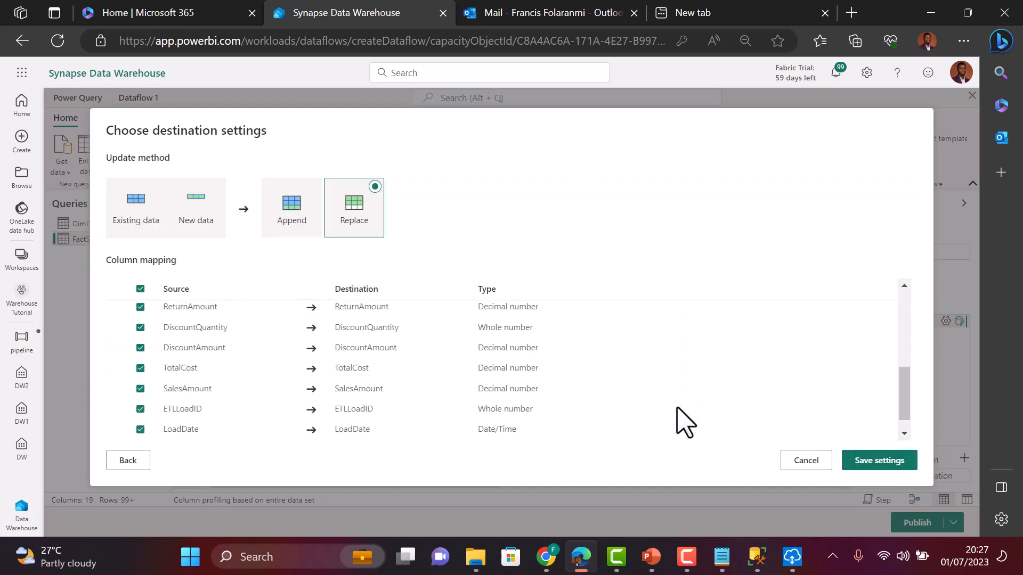
{"action": "scroll", "coordinate": [684, 421], "scroll_direction": "down", "scroll_amount": 1}
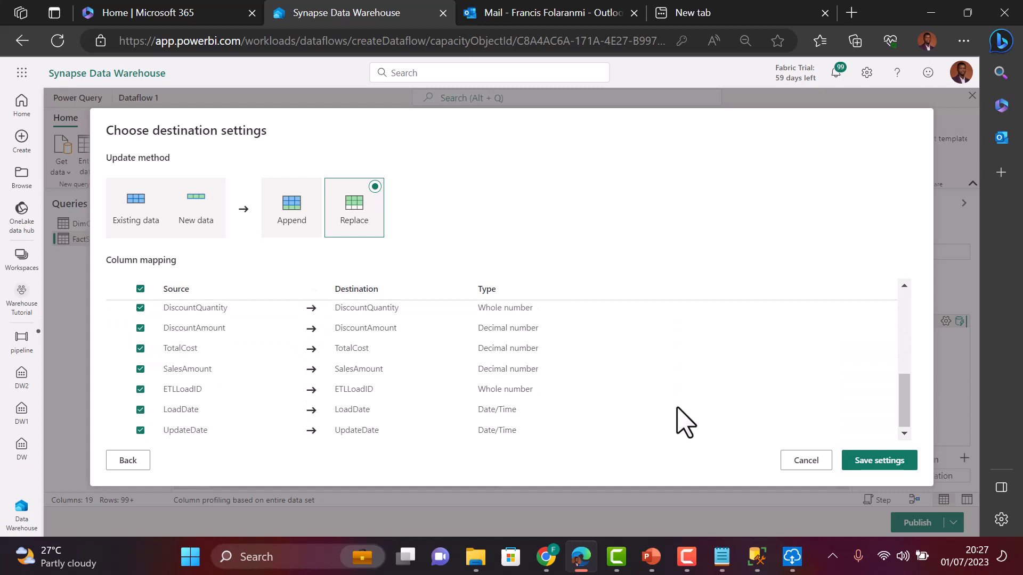
{"action": "left_click", "coordinate": [140, 391]}
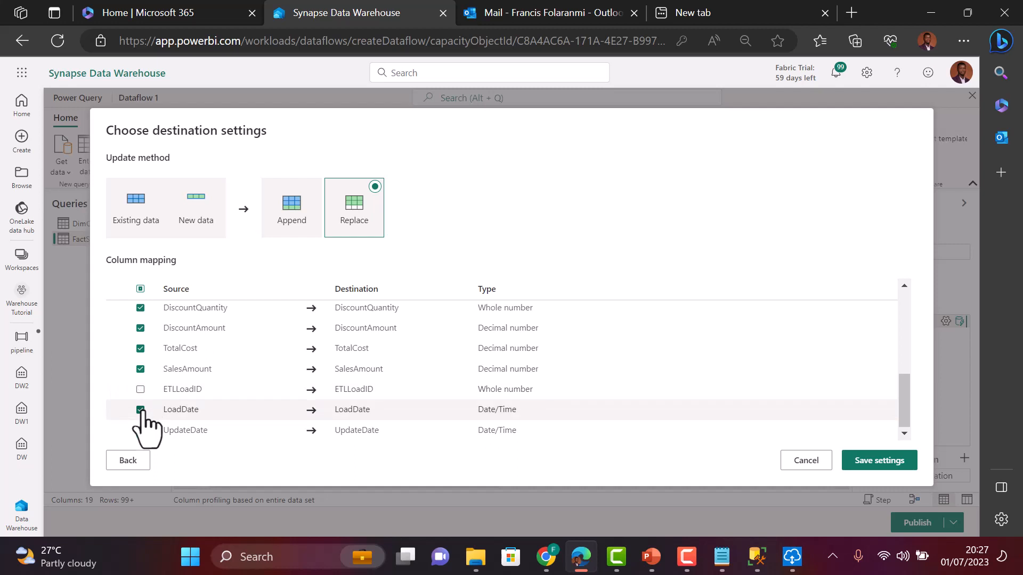
{"action": "left_click", "coordinate": [140, 410]}
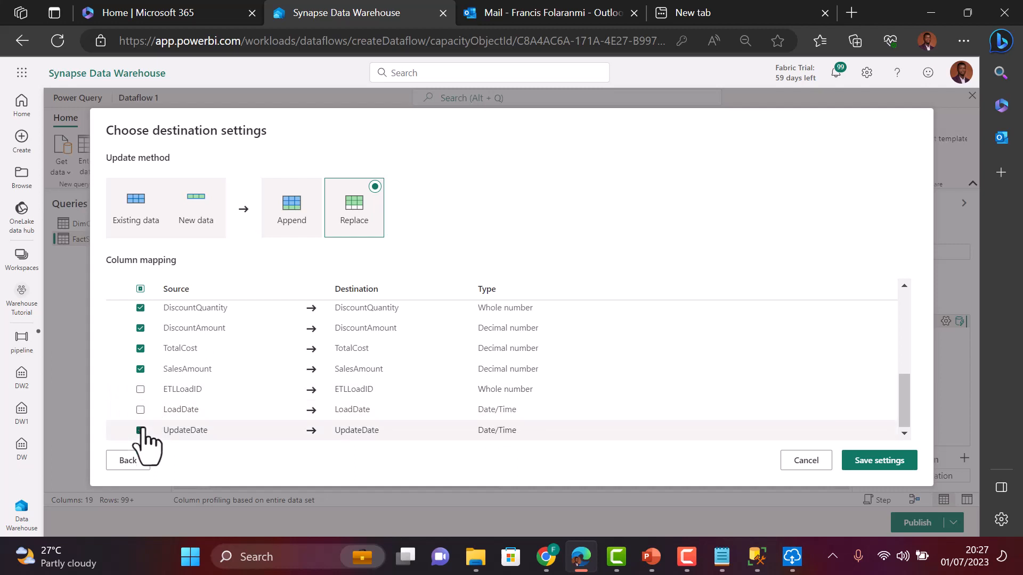
{"action": "left_click", "coordinate": [140, 430]}
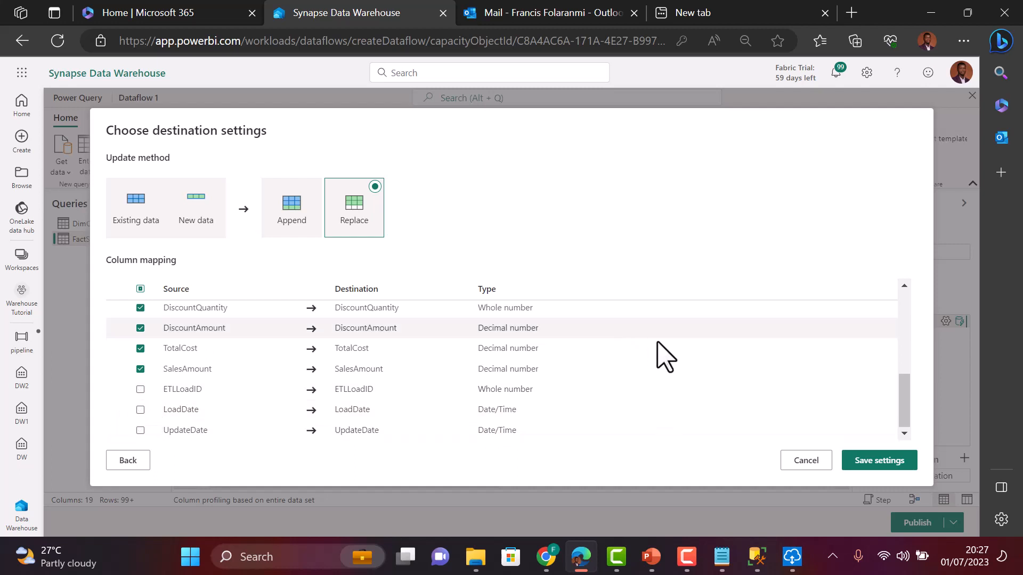
{"action": "left_click", "coordinate": [888, 462]}
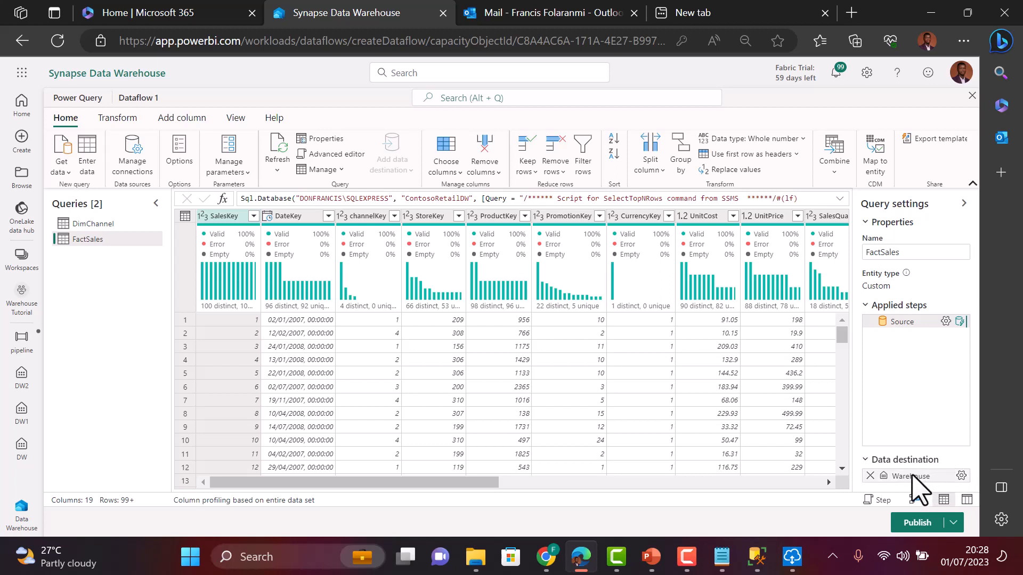
Step: Review the FactSales query's warehouse destination details and connection, leaving its settings without saving changes
{"action": "mouse_move", "coordinate": [959, 483]}
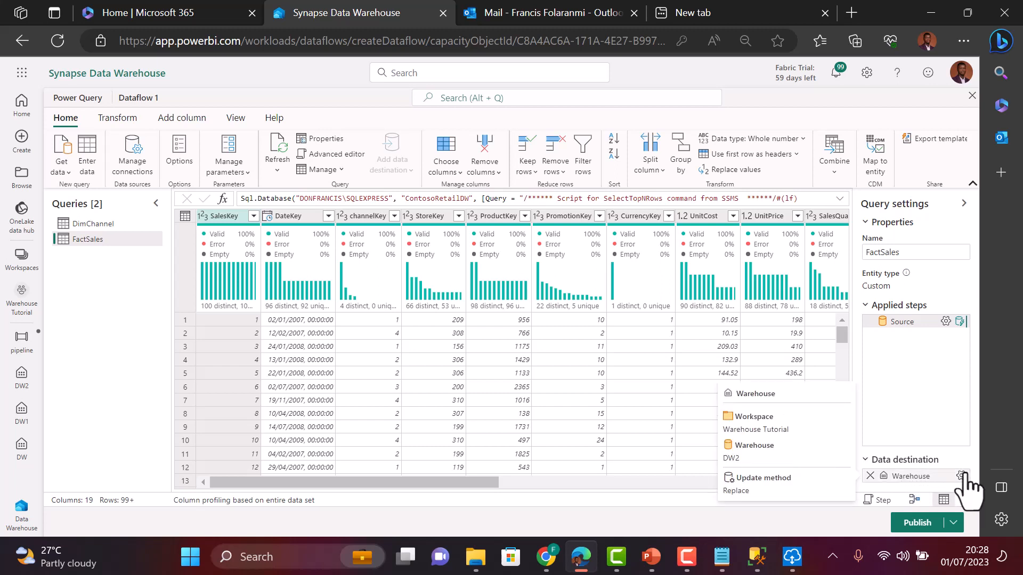
{"action": "left_click", "coordinate": [962, 477]}
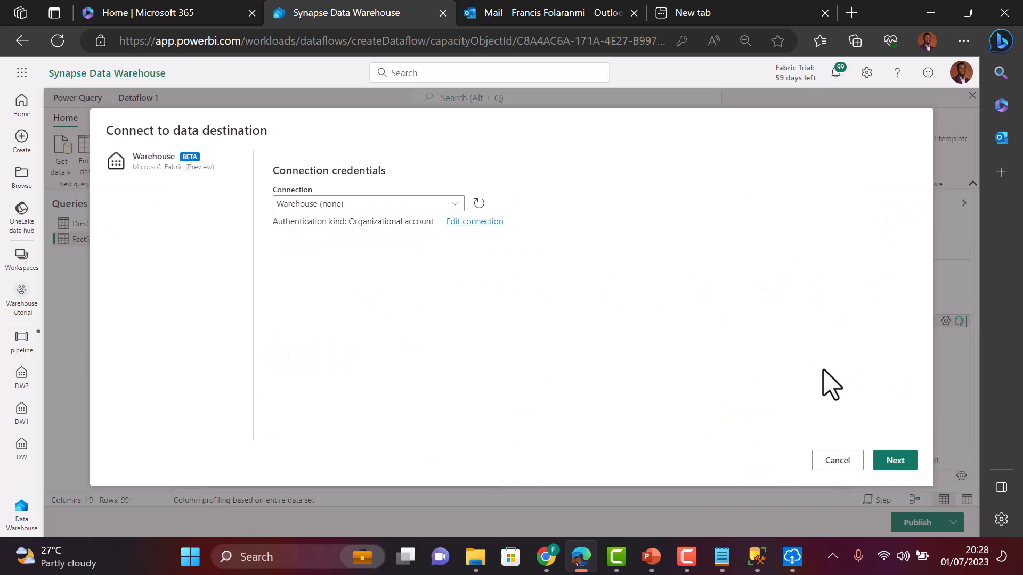
{"action": "left_click", "coordinate": [837, 461]}
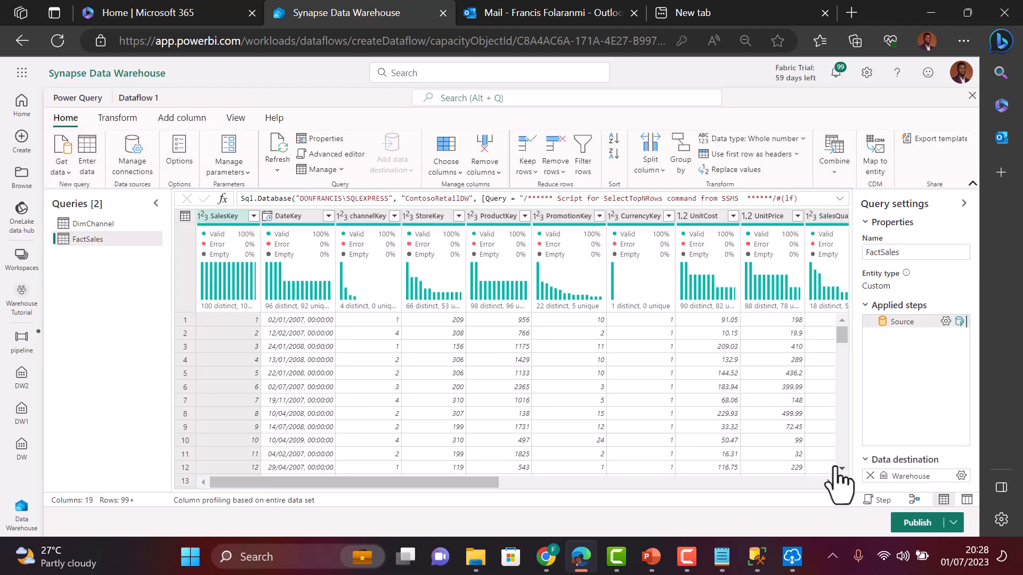
Step: Add a Warehouse data destination to the DimChannel query, targeting a new DimChannel table in DW2 under the Warehouse Tutorial workspace
{"action": "left_click", "coordinate": [113, 224]}
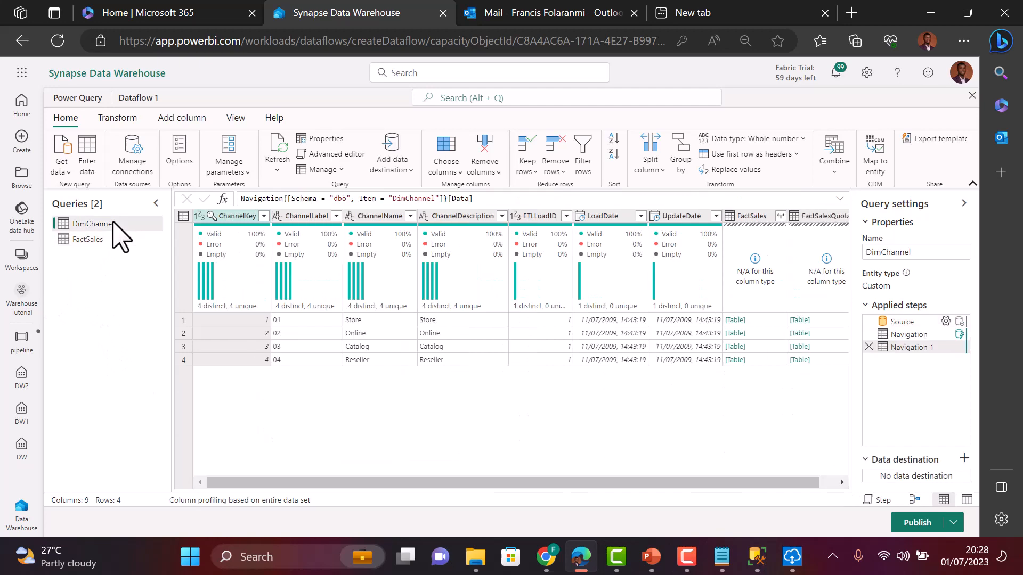
{"action": "left_click", "coordinate": [408, 172]}
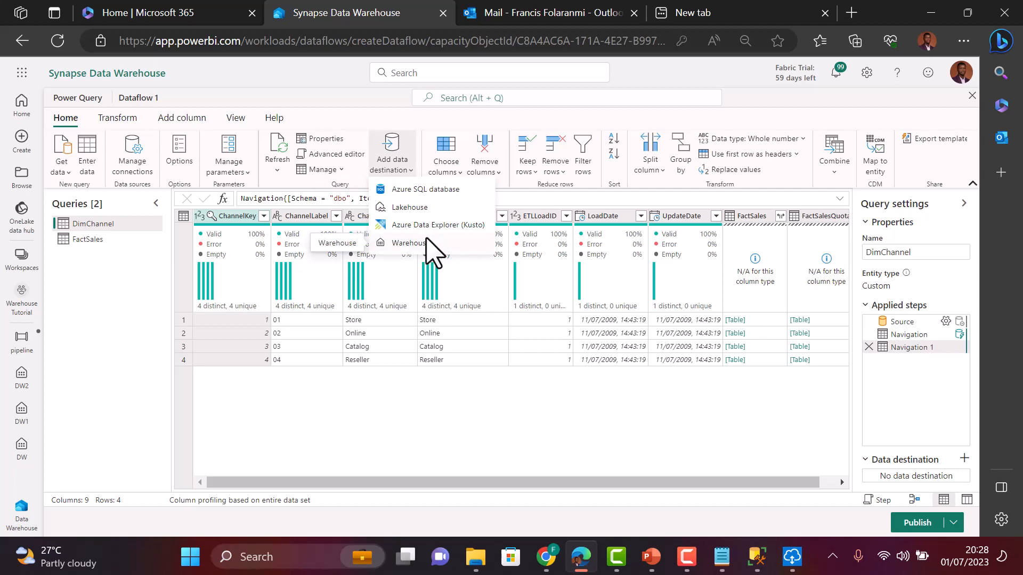
{"action": "left_click", "coordinate": [433, 250]}
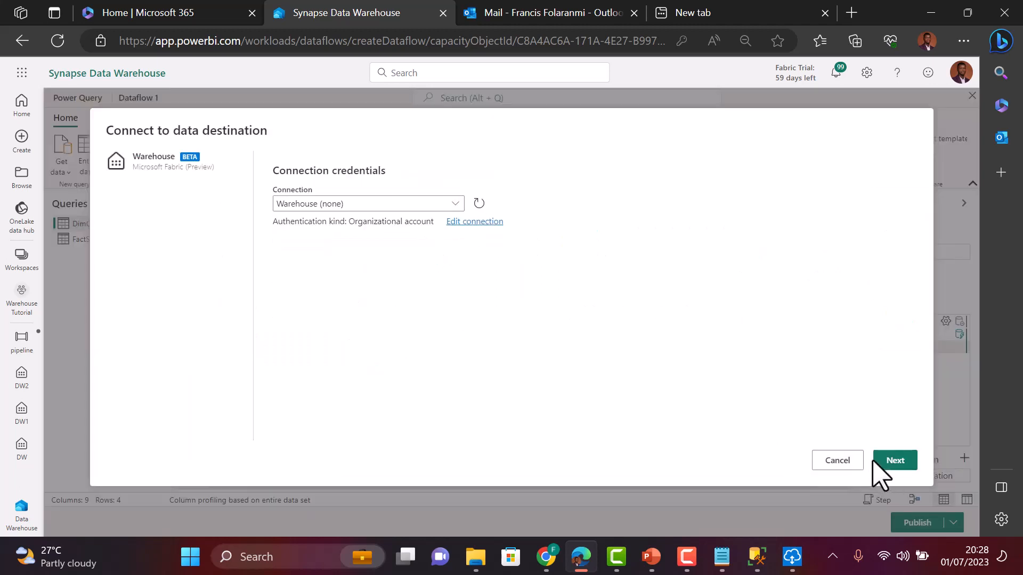
{"action": "left_click", "coordinate": [891, 461]}
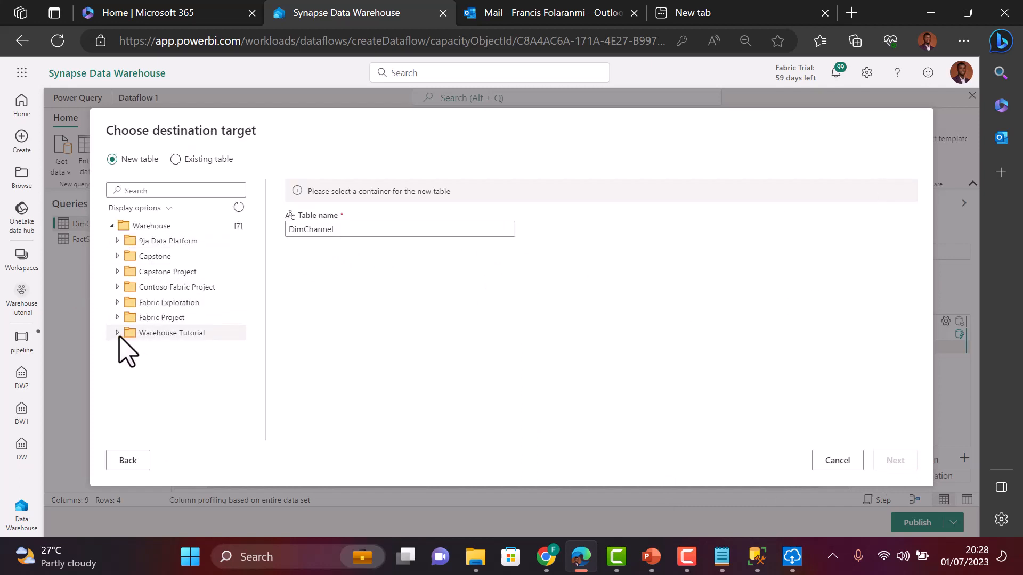
{"action": "left_click", "coordinate": [118, 334]}
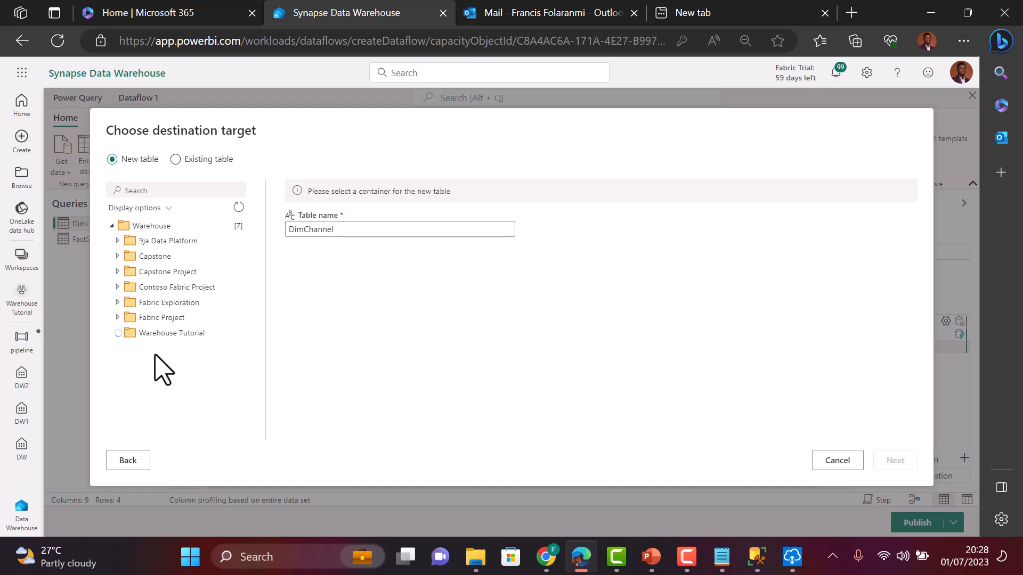
{"action": "left_click", "coordinate": [148, 395]}
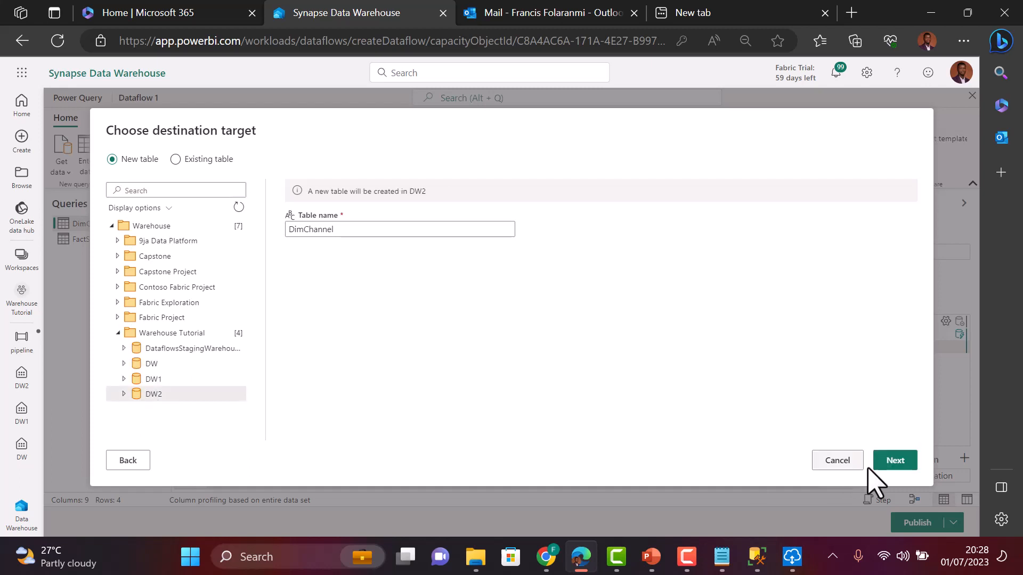
Step: Save DimChannel's destination settings with the Replace update method and publish the dataflow
{"action": "left_click", "coordinate": [910, 466]}
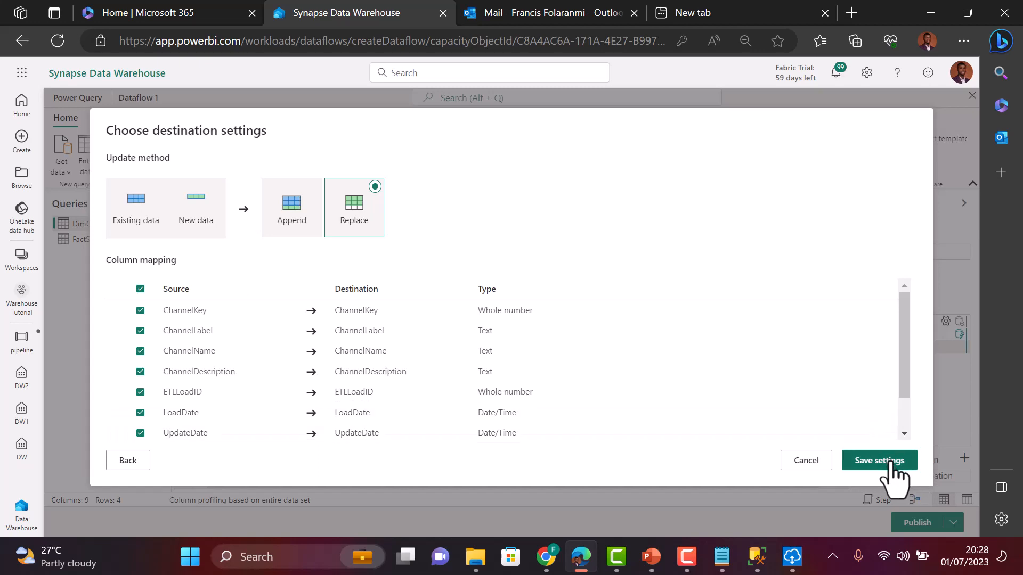
{"action": "left_click", "coordinate": [889, 461]}
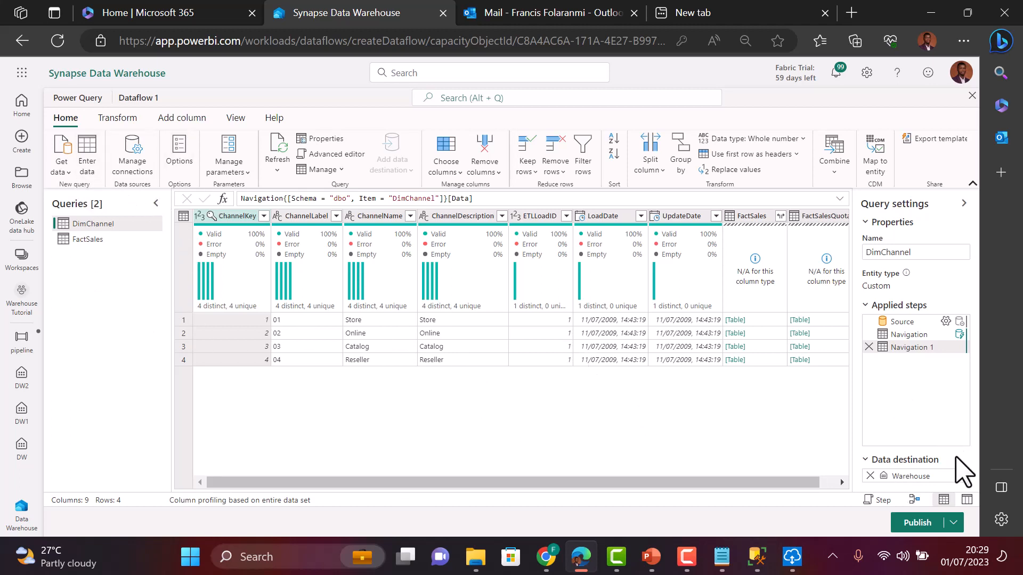
{"action": "left_click", "coordinate": [914, 525]}
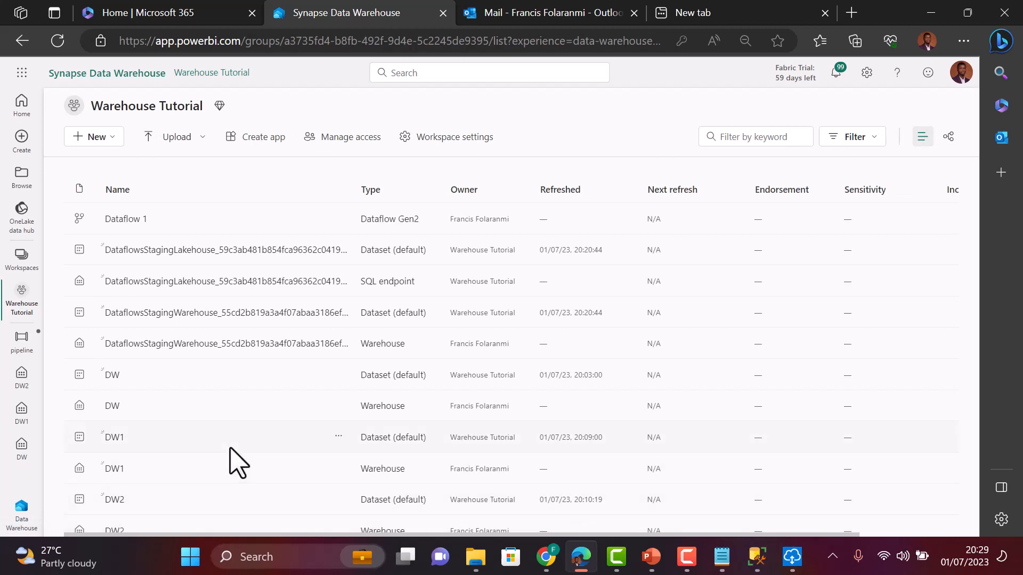
Step: Look through the Warehouse Tutorial workspace items and open the DW2 warehouse to inspect its contents
{"action": "scroll", "coordinate": [235, 464], "scroll_direction": "down", "scroll_amount": 1}
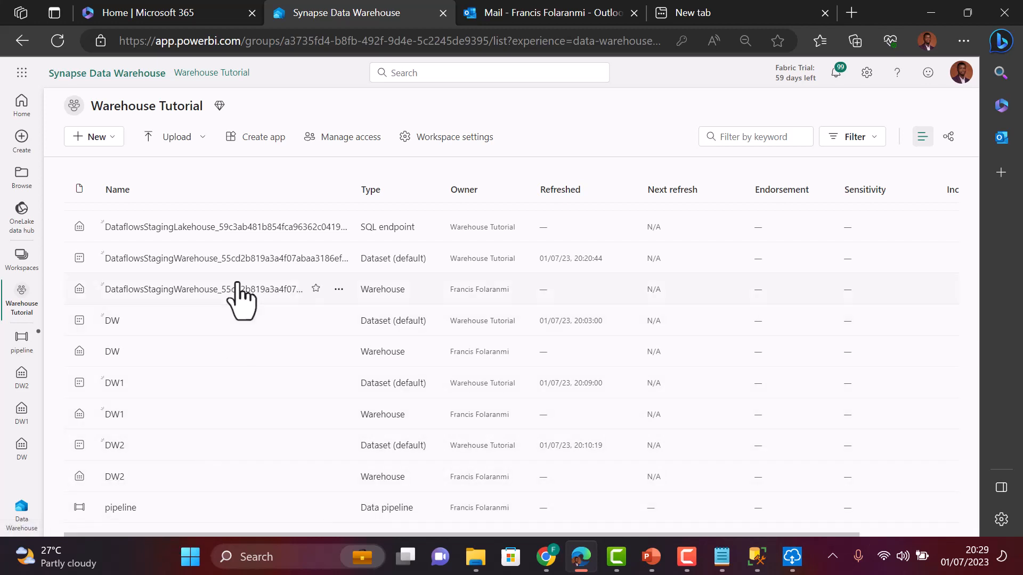
{"action": "scroll", "coordinate": [241, 301], "scroll_direction": "up", "scroll_amount": 1}
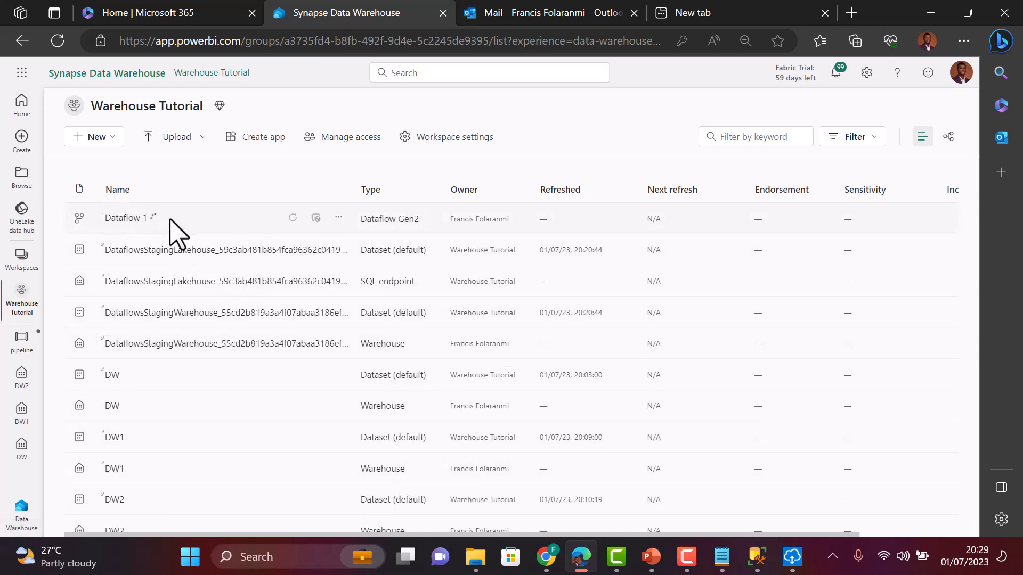
{"action": "scroll", "coordinate": [165, 456], "scroll_direction": "down", "scroll_amount": 1}
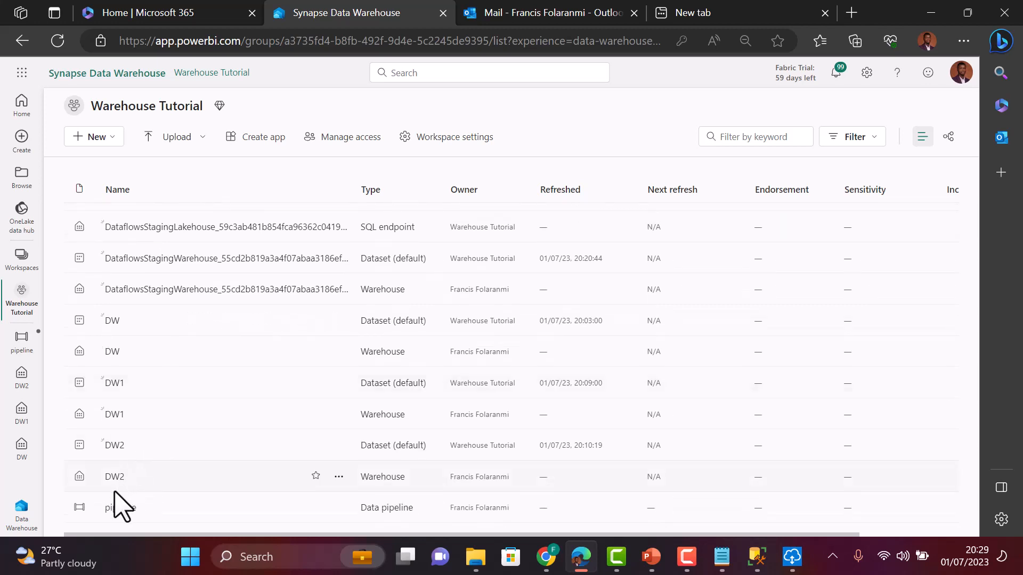
{"action": "left_click", "coordinate": [114, 477]}
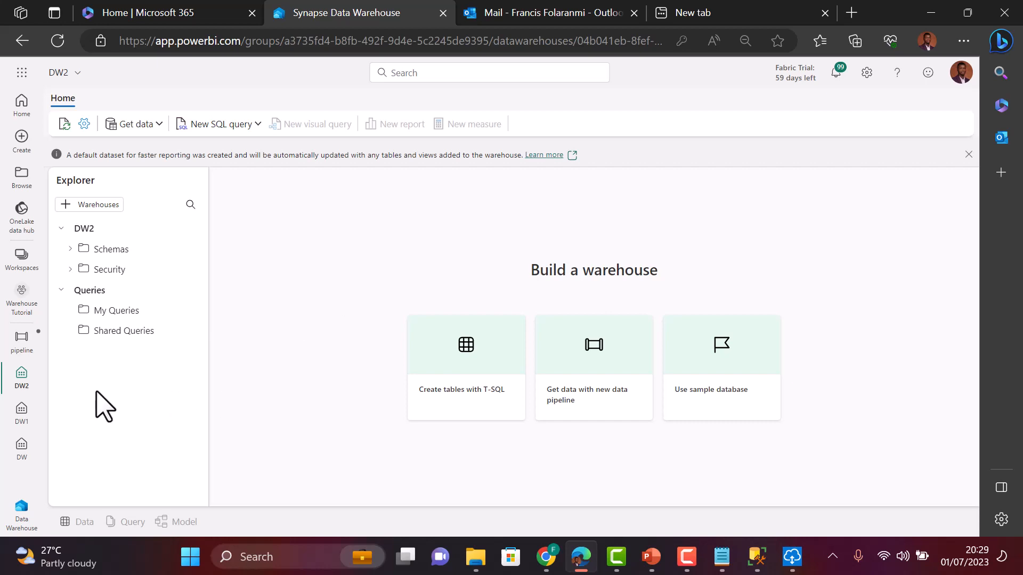
Step: Return to the pipeline, add an Office 365 Outlook activity, and grant it consent to access the signed-in mail account
{"action": "left_click", "coordinate": [22, 344]}
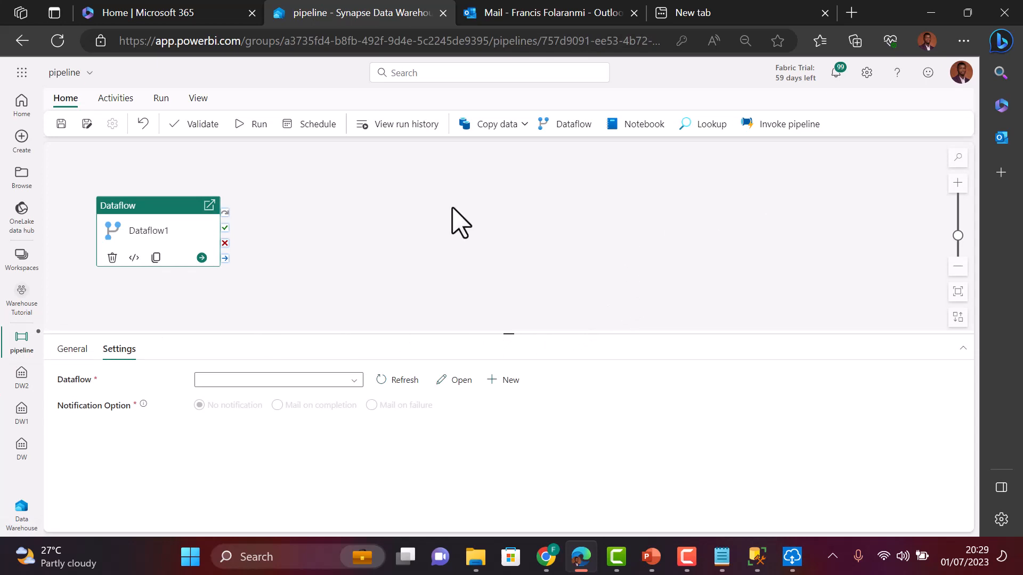
{"action": "left_click", "coordinate": [118, 104]}
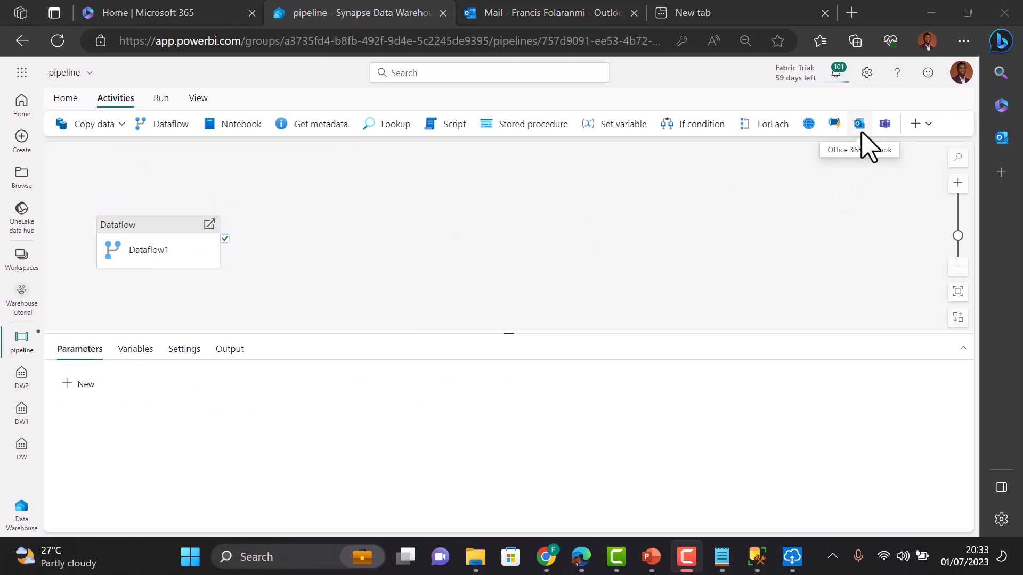
{"action": "left_click", "coordinate": [860, 127]}
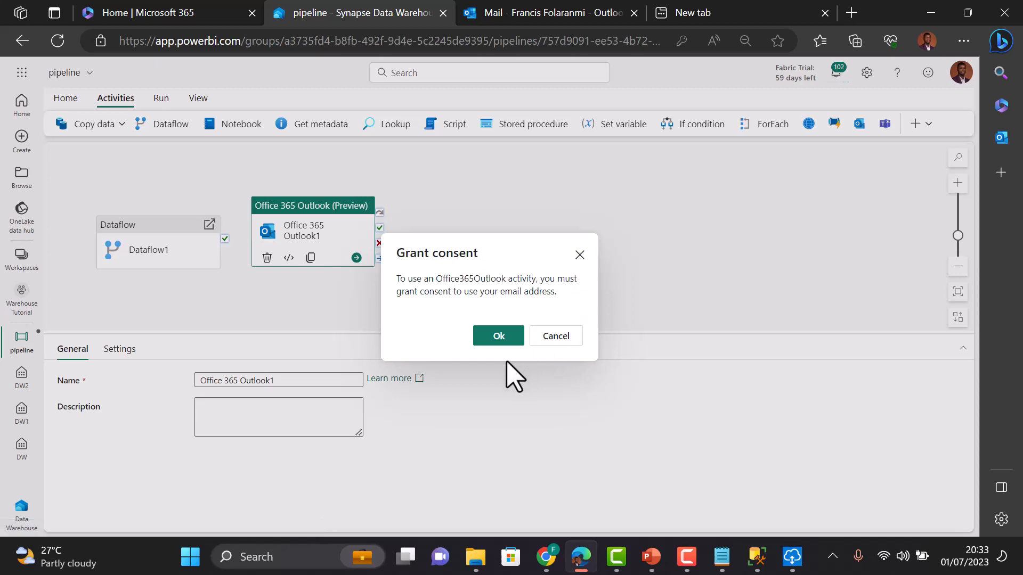
{"action": "left_click", "coordinate": [498, 337]}
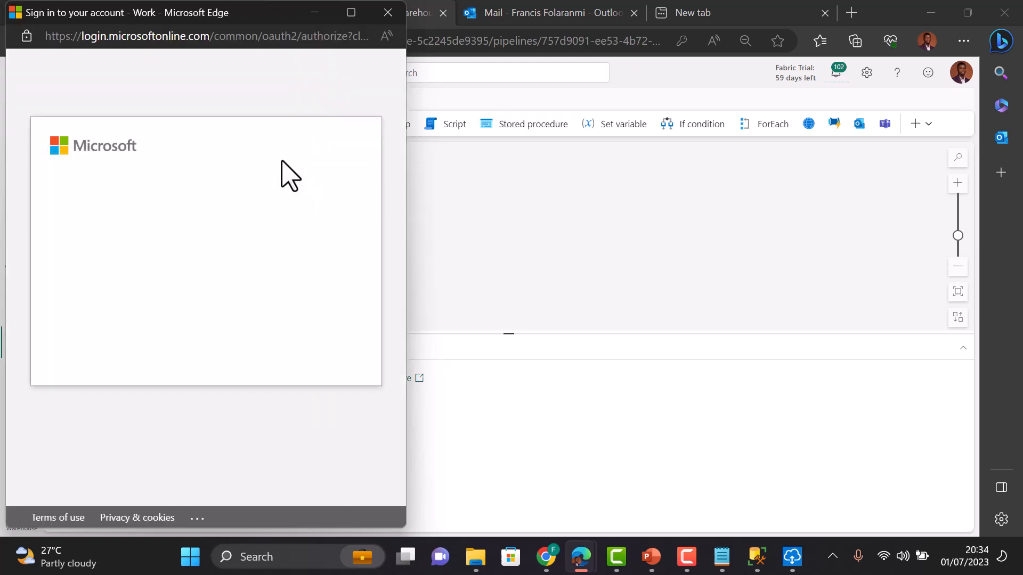
{"action": "left_click", "coordinate": [148, 228]}
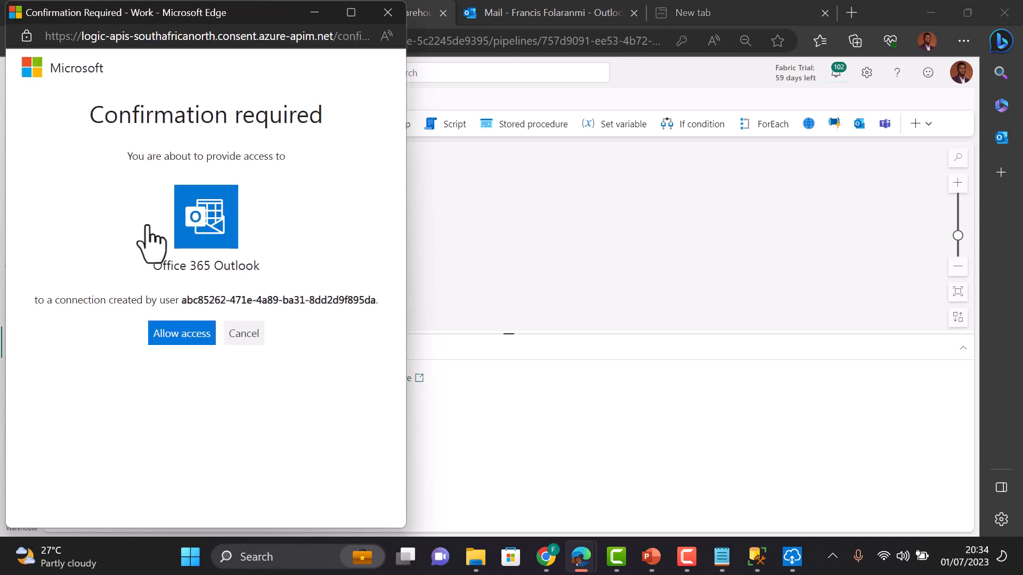
{"action": "left_click", "coordinate": [178, 333]}
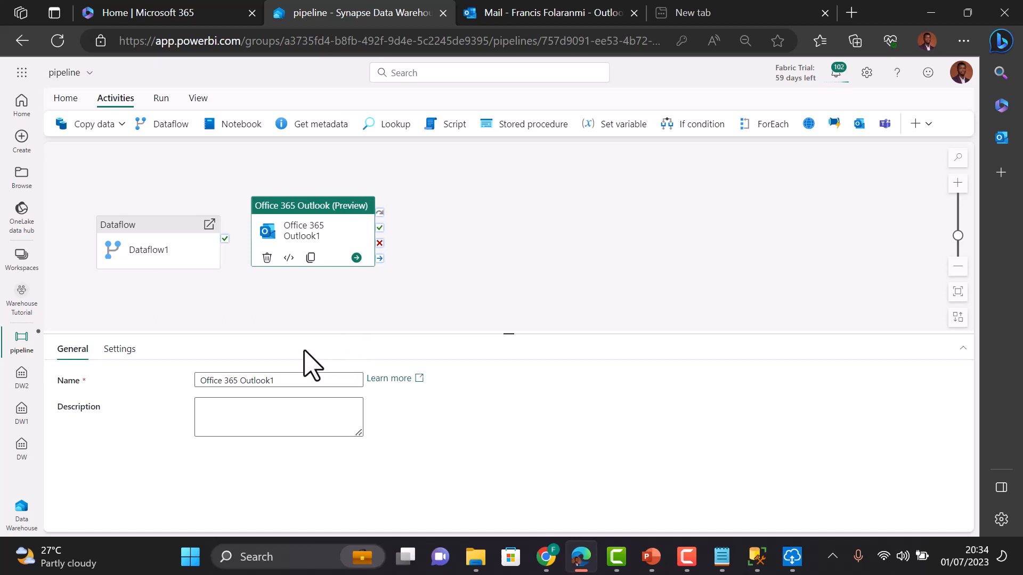
Step: Move the Office 365 Outlook activity farther from Dataflow1 on the canvas and rename it "on success"
{"action": "left_click_drag", "start_coordinate": [323, 209], "coordinate": [391, 195]}
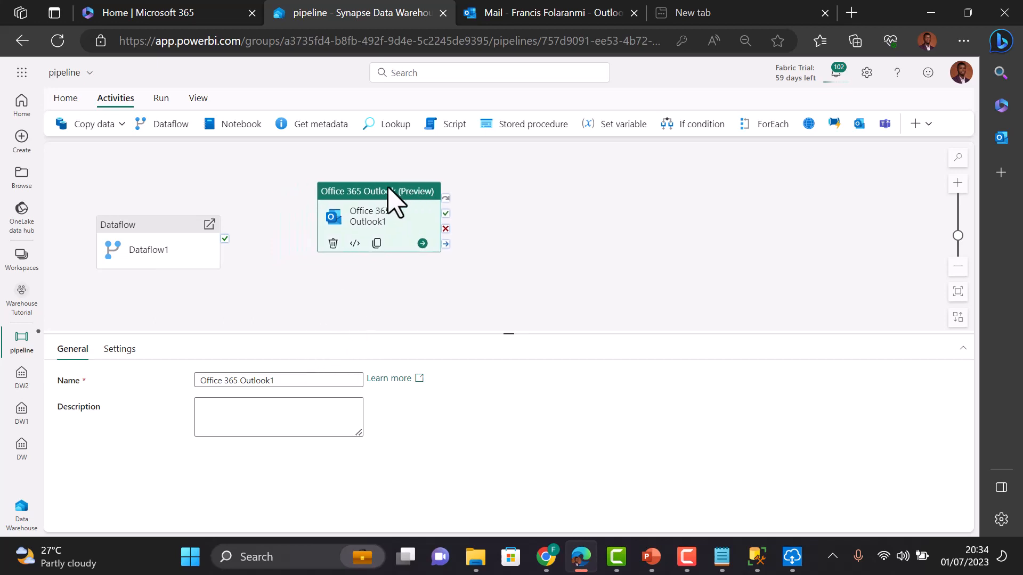
{"action": "left_click", "coordinate": [287, 380]}
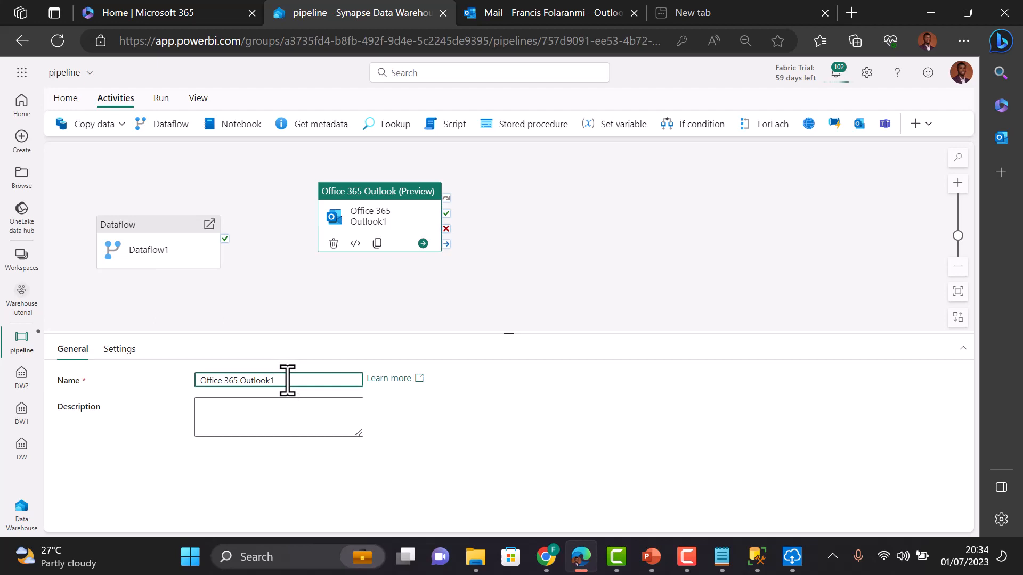
{"action": "key", "text": "ctrl+a"}
{"action": "key", "text": "BackSpace"}
{"action": "type", "text": "ou"}
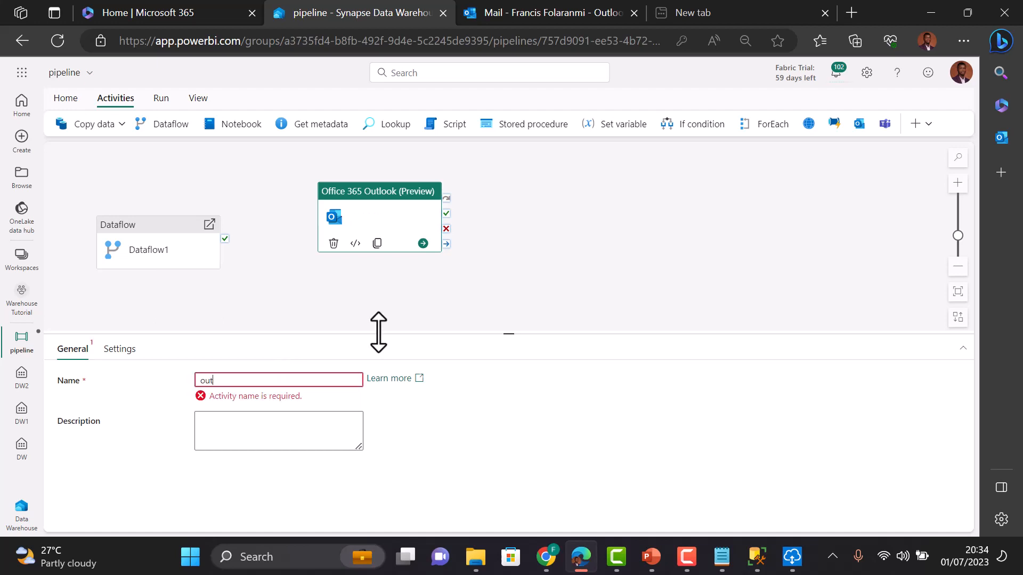
{"action": "type", "text": "t"}
{"action": "key", "text": "BackSpace"}
{"action": "type", "text": "n"}
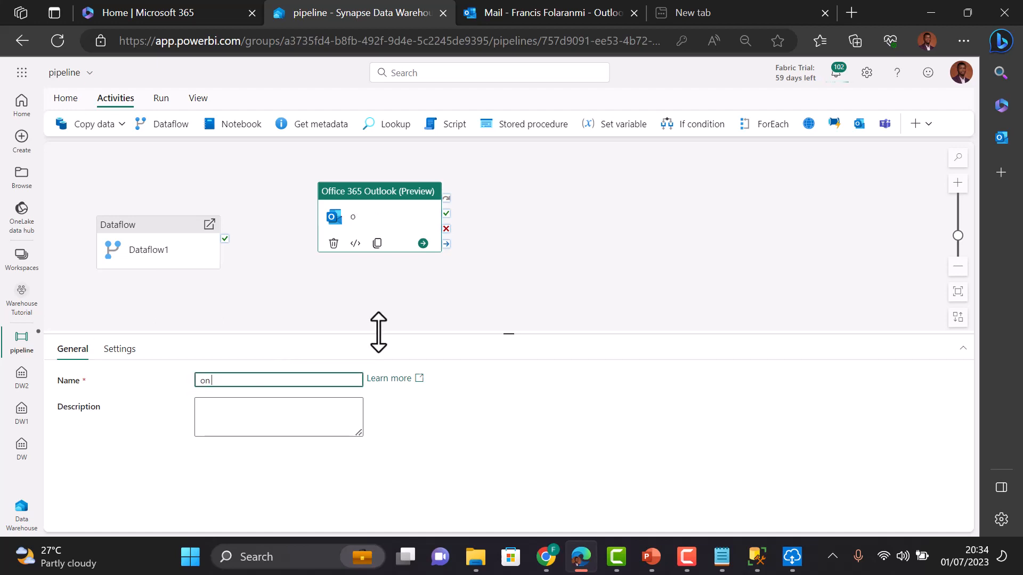
{"action": "type", "text": " success"}
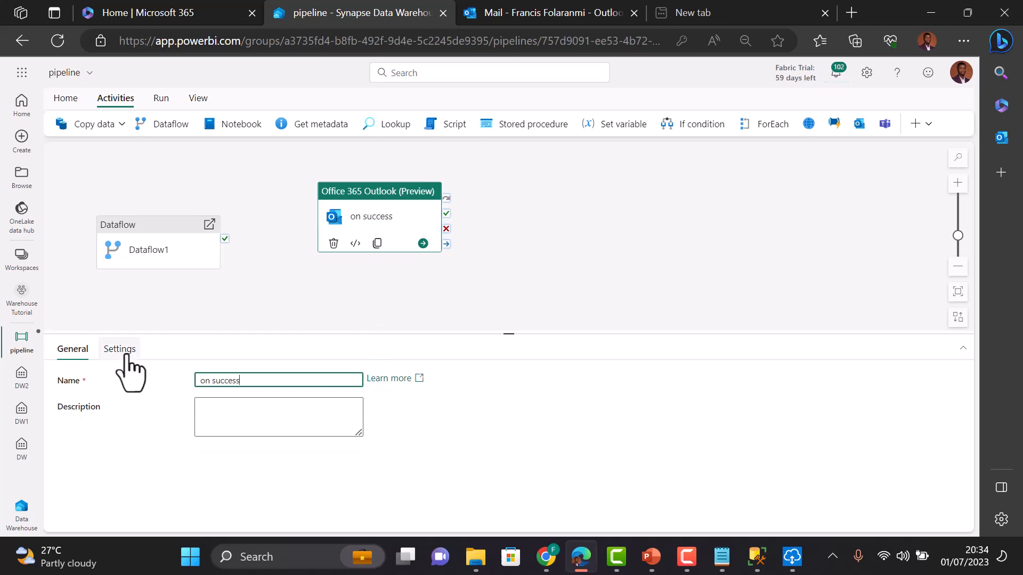
Step: Enter the recipient's email address for the "on success" activity and set the message subject to "On success"
{"action": "left_click", "coordinate": [122, 351]}
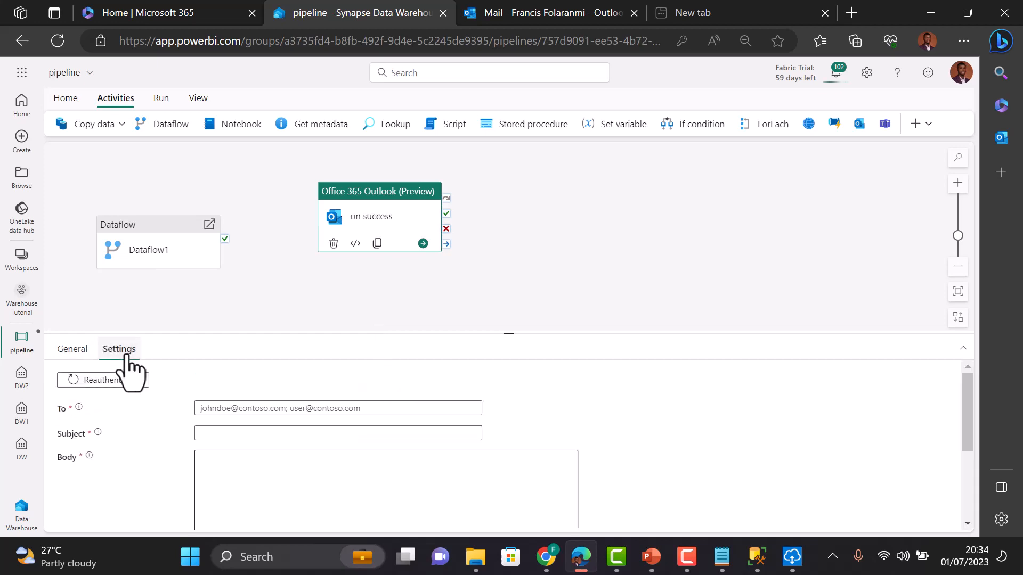
{"action": "left_click", "coordinate": [341, 411]}
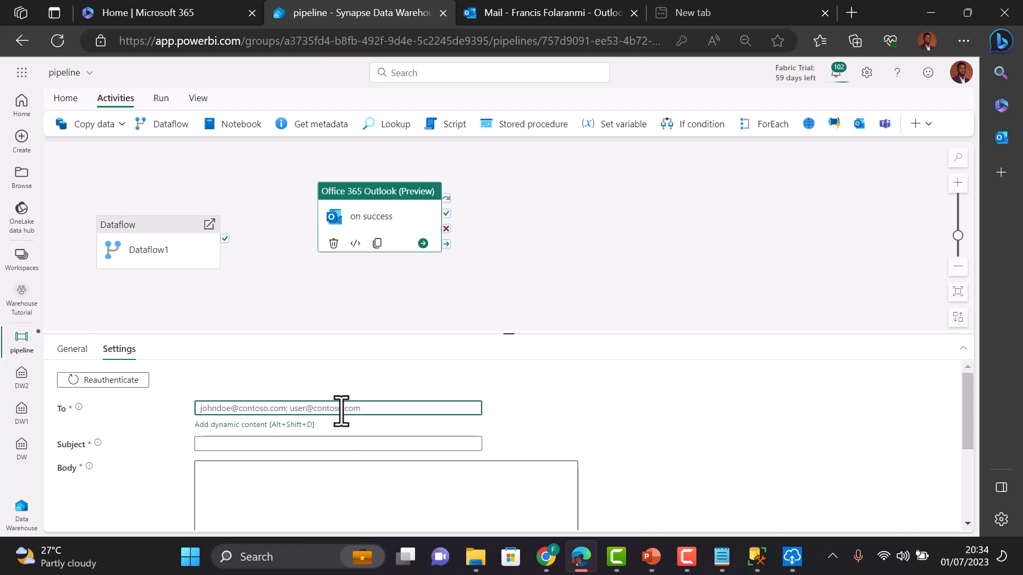
{"action": "type", "text": "don"}
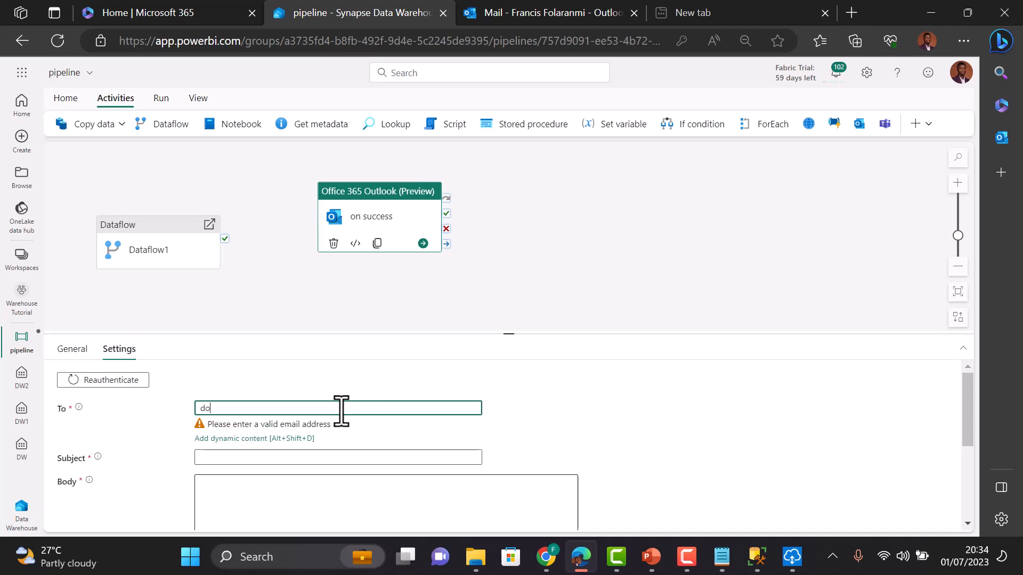
{"action": "type", "text": "franc"}
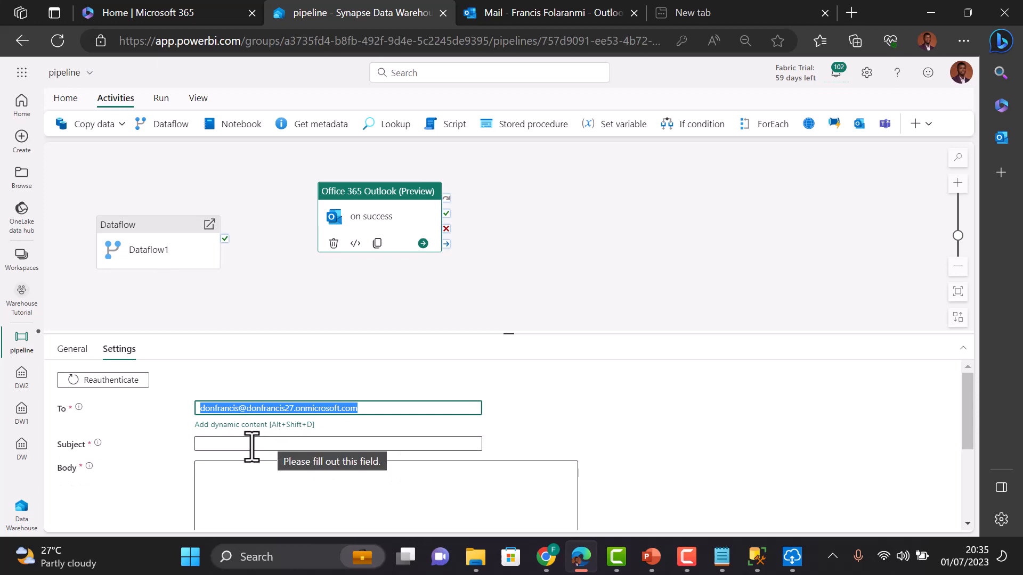
{"action": "left_click", "coordinate": [254, 446]}
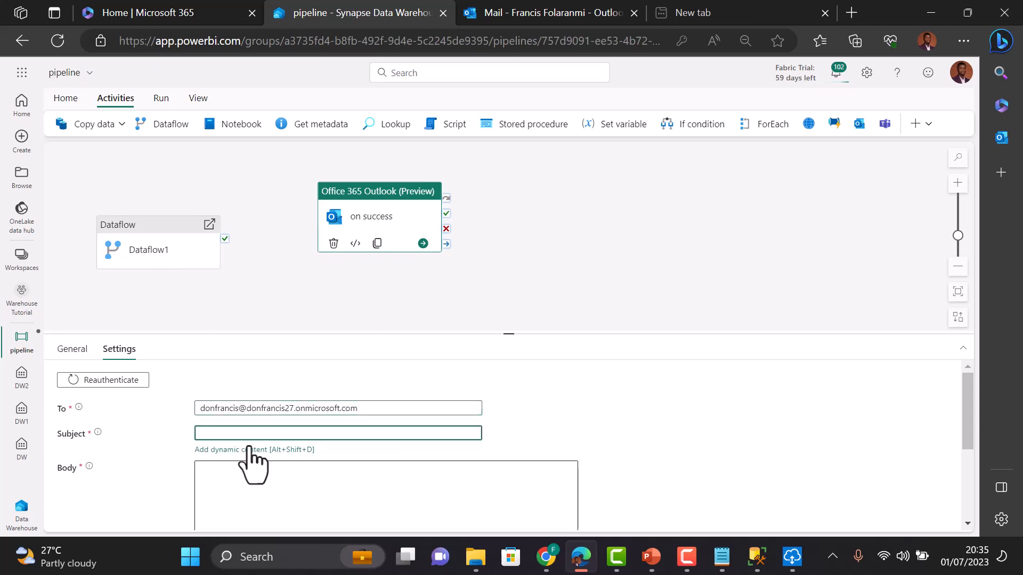
{"action": "type", "text": "On success"}
Step: Write the email body with a greeting to the recipient by first name, followed by "You pipeline runs successfully" in a separate paragraph
{"action": "left_click", "coordinate": [245, 474]}
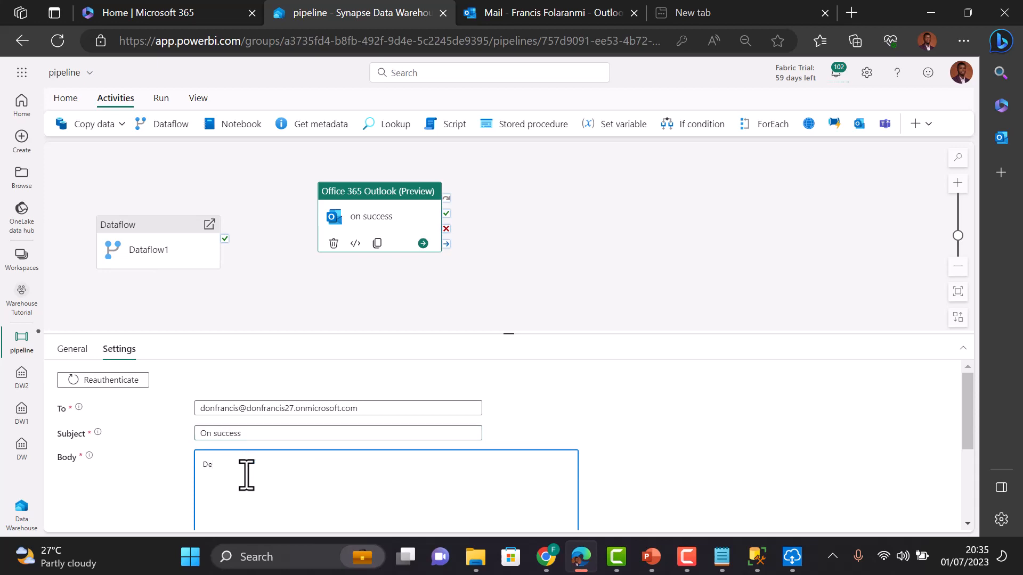
{"action": "type", "text": "Dear Francis"}
{"action": "key", "text": "Return"}
{"action": "key", "text": "Return"}
{"action": "type", "text": "You pipeline runs successfully"}
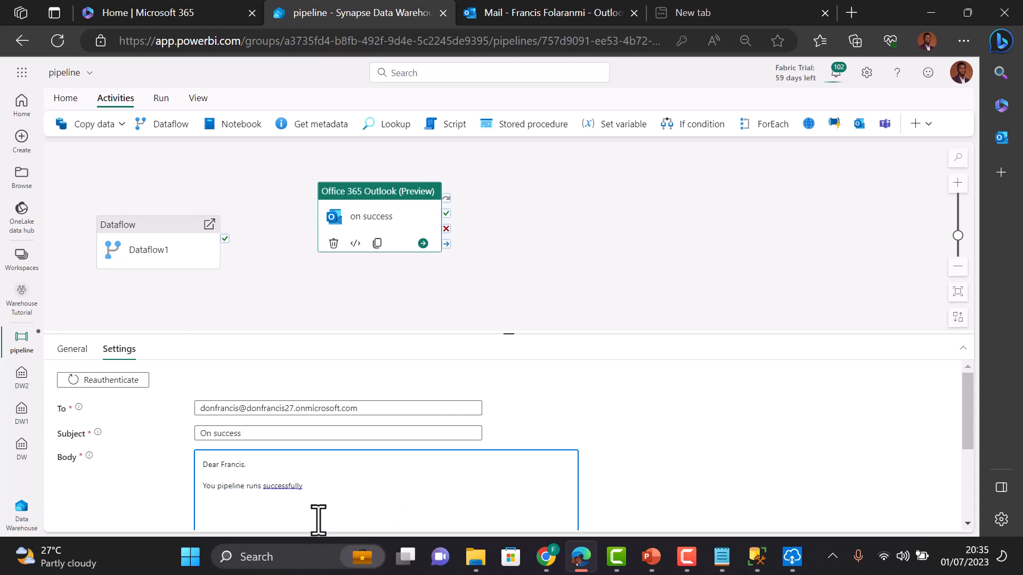
{"action": "scroll", "coordinate": [604, 405], "scroll_direction": "down", "scroll_amount": 2}
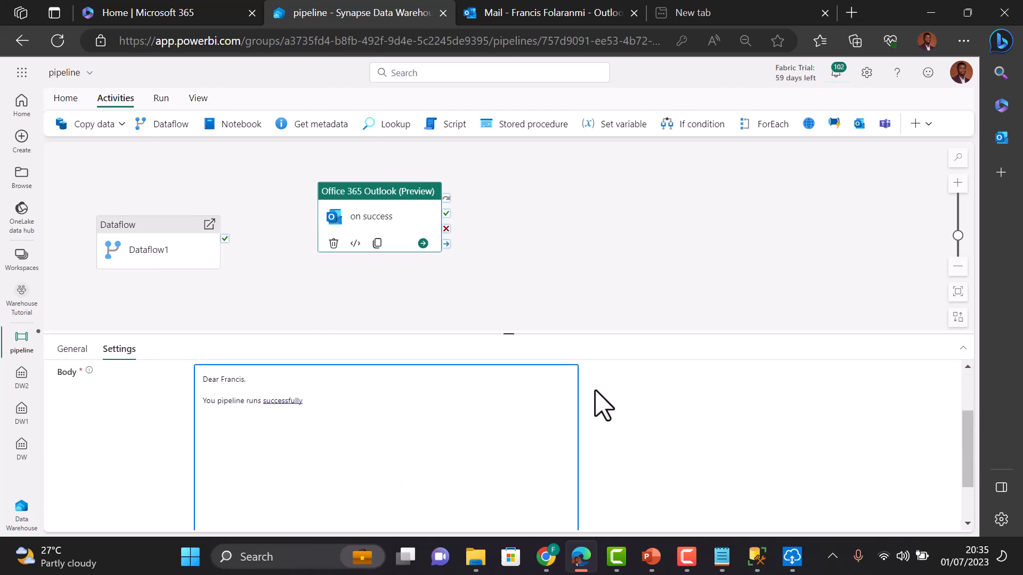
{"action": "scroll", "coordinate": [603, 405], "scroll_direction": "up", "scroll_amount": 1}
{"action": "scroll", "coordinate": [603, 405], "scroll_direction": "up", "scroll_amount": 1}
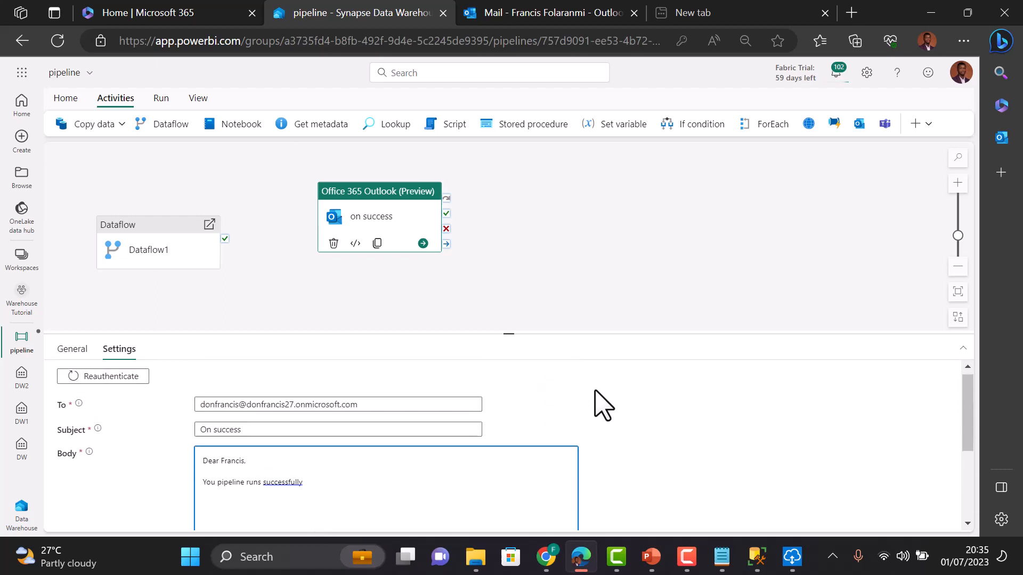
{"action": "scroll", "coordinate": [628, 428], "scroll_direction": "down", "scroll_amount": 2}
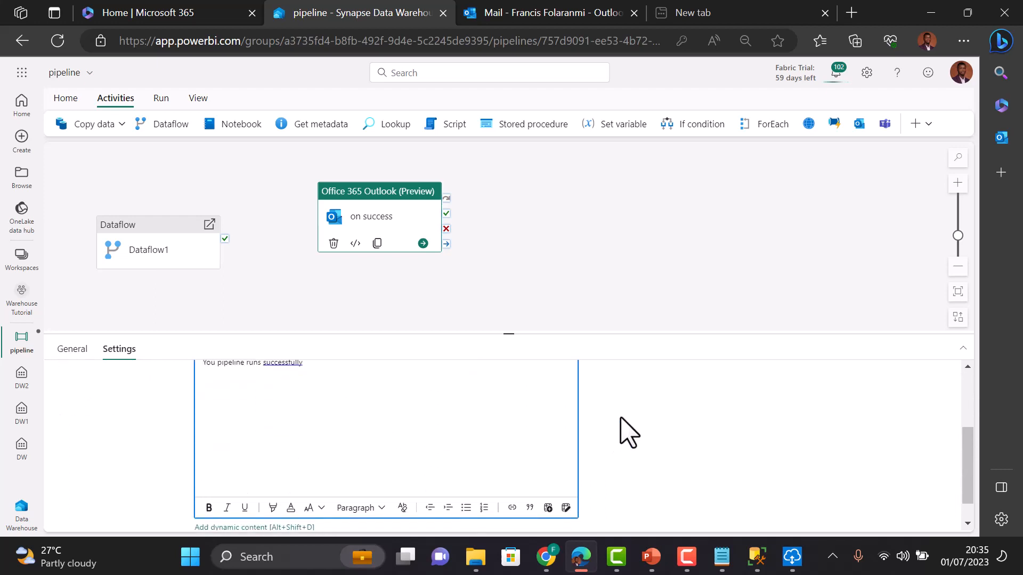
{"action": "scroll", "coordinate": [629, 433], "scroll_direction": "up", "scroll_amount": 2}
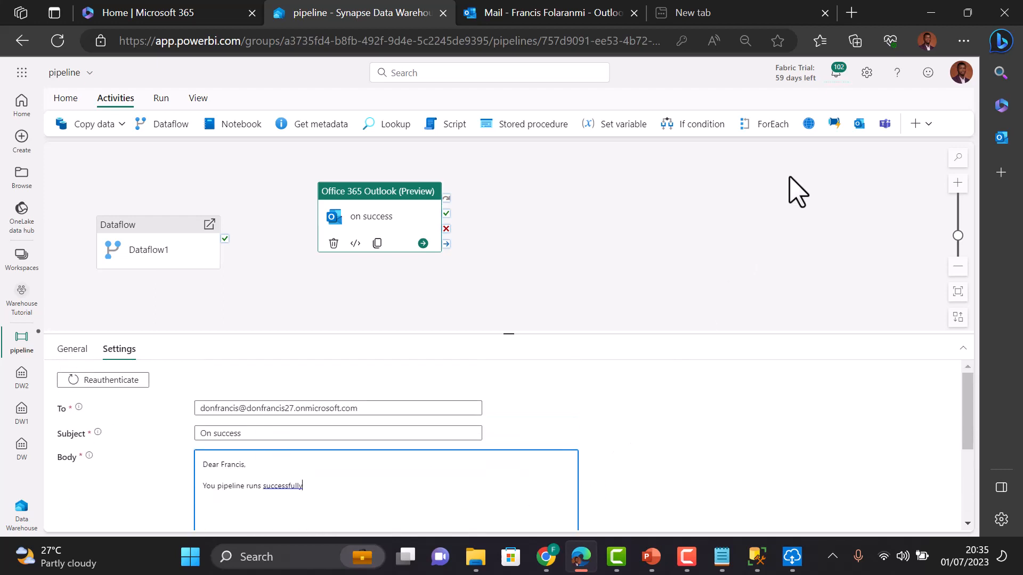
Step: Add a second Office 365 Outlook activity, move it farther from "on success" on the canvas, and rename it "On fail"
{"action": "left_click", "coordinate": [860, 124]}
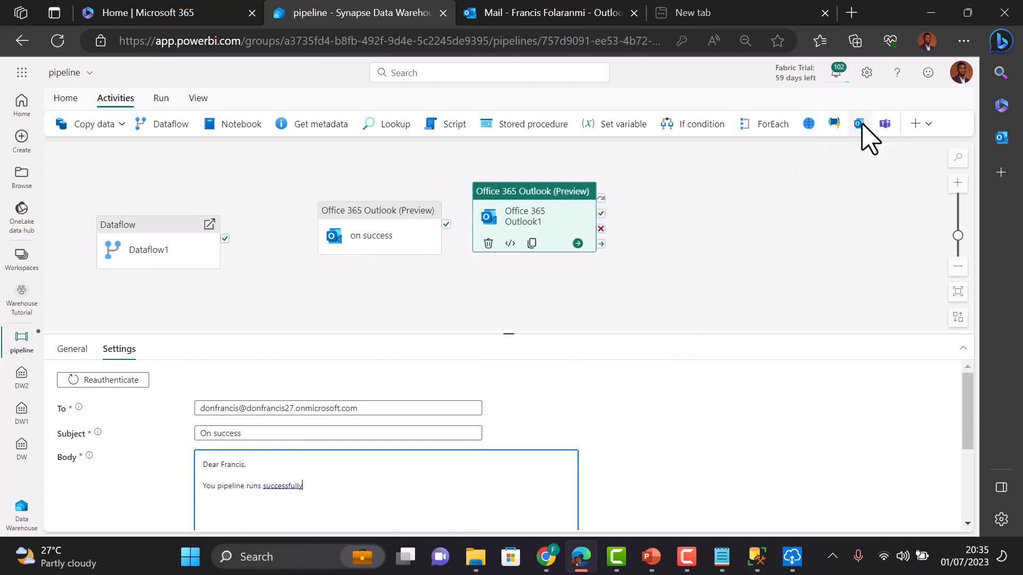
{"action": "left_click_drag", "start_coordinate": [538, 200], "coordinate": [597, 205]}
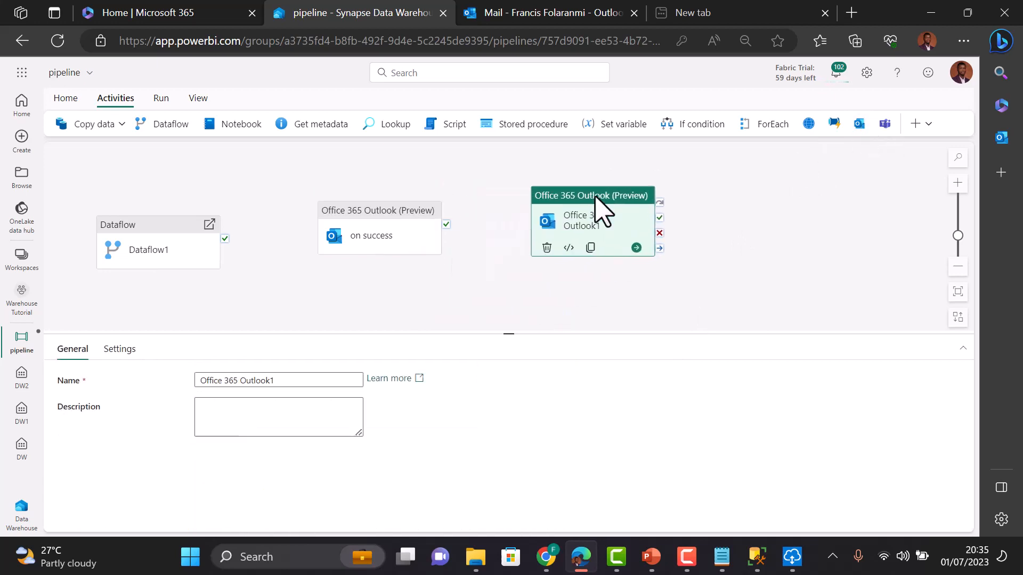
{"action": "left_click", "coordinate": [292, 380]}
{"action": "key", "text": "ctrl+a"}
{"action": "type", "text": "On"}
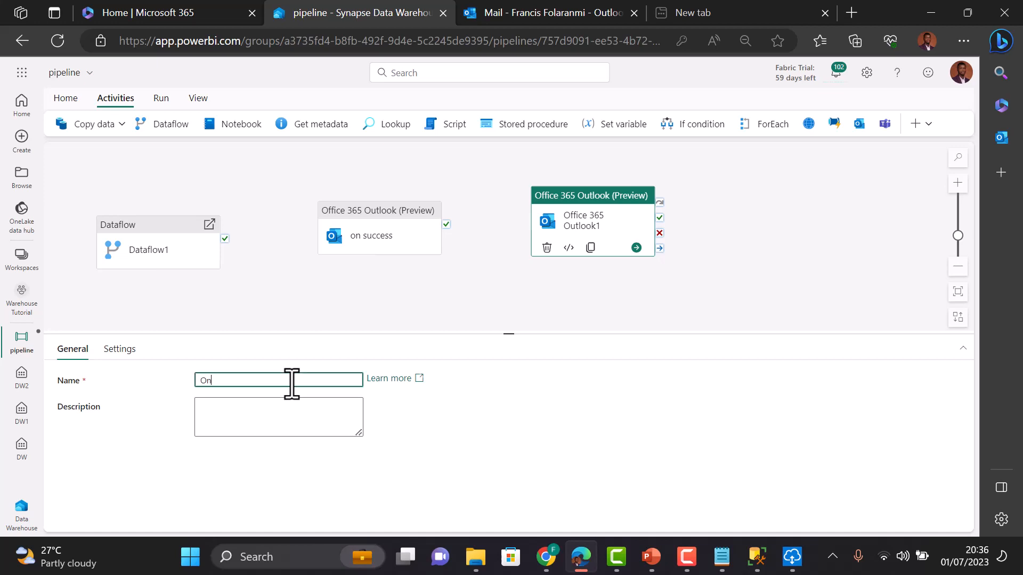
{"action": "type", "text": " fail"}
Step: Enter the recipient's email address for the "On fail" activity and set the message subject to "Failed Pipeline"
{"action": "left_click", "coordinate": [113, 352]}
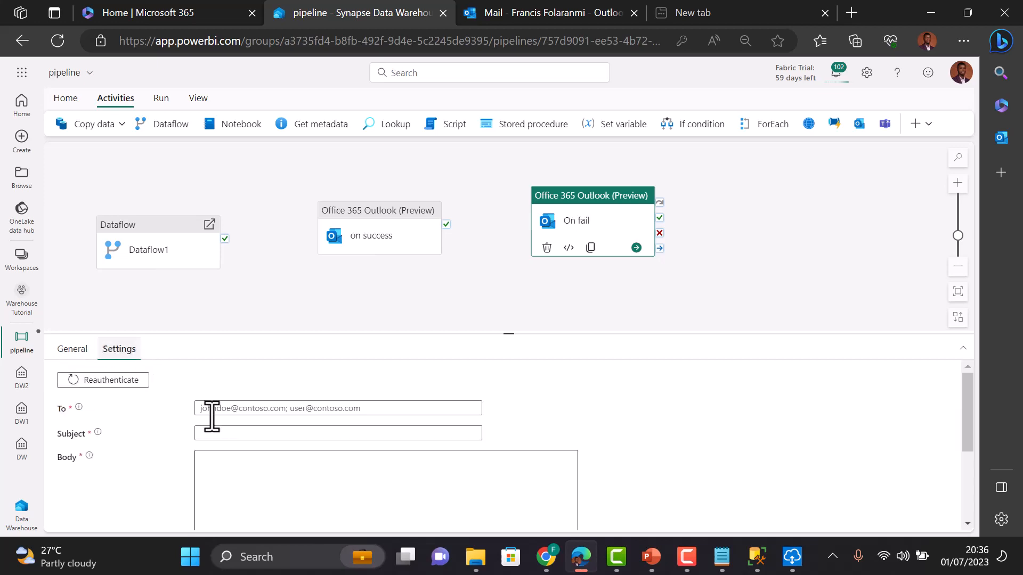
{"action": "left_click", "coordinate": [260, 409]}
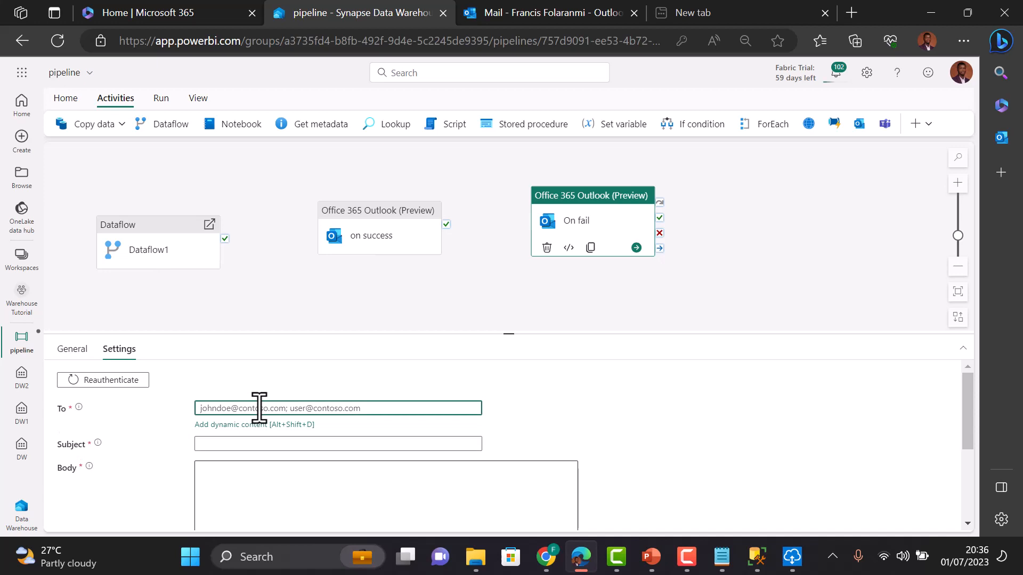
{"action": "key", "text": "ctrl+v"}
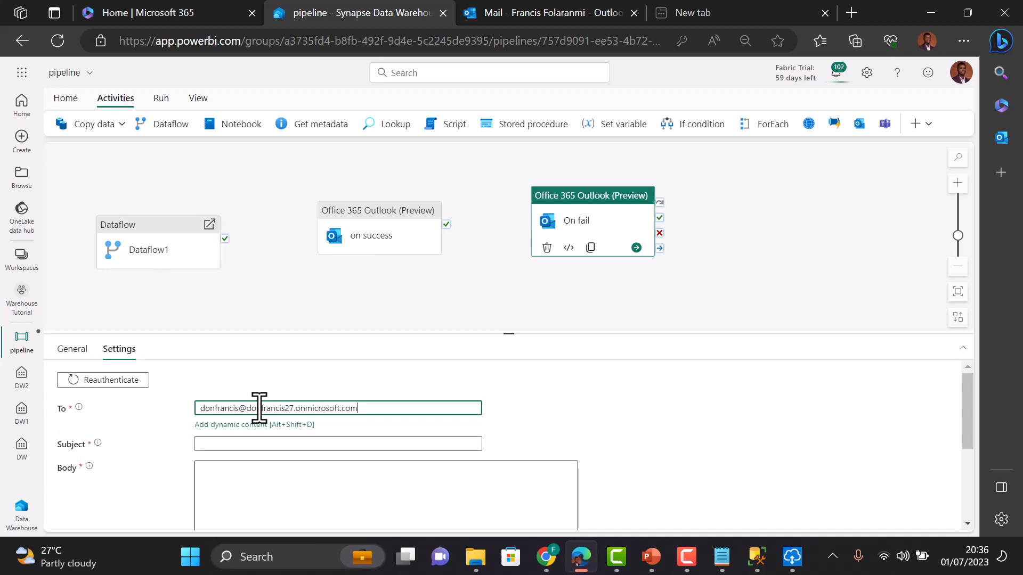
{"action": "left_click", "coordinate": [235, 443]}
{"action": "type", "text": "Failed"}
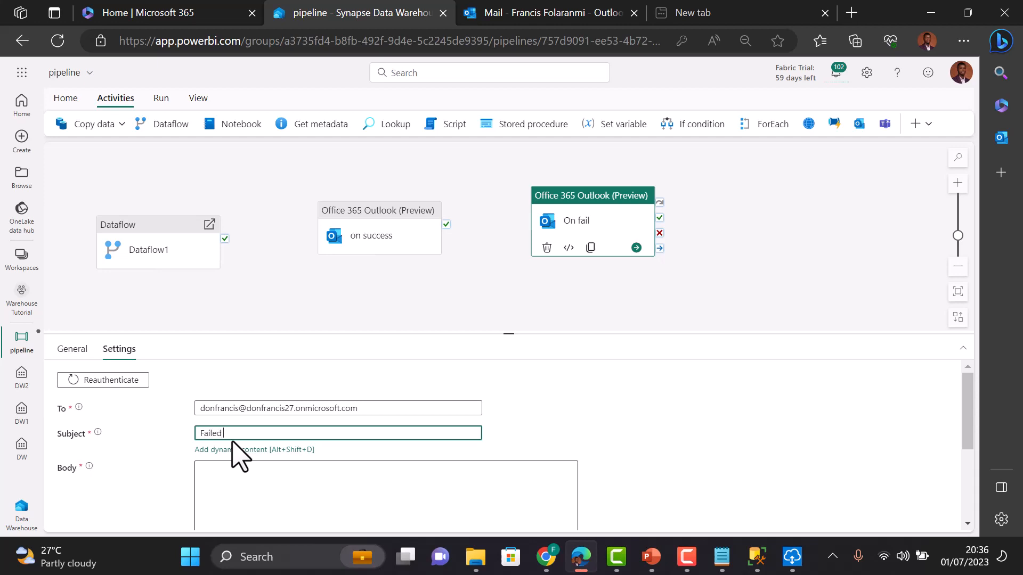
{"action": "type", "text": " Pipeline"}
Step: Write the failure email body: a greeting to the recipient by first name, "Your Pipeline failed.", "Please take action" and the closing "Regards."
{"action": "left_click", "coordinate": [219, 466]}
{"action": "type", "text": "Dera"}
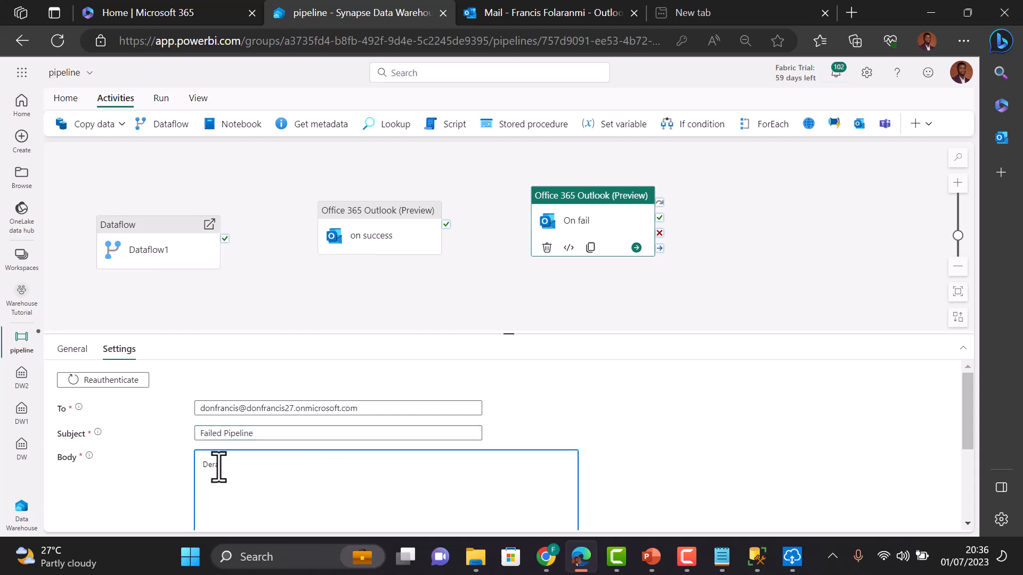
{"action": "type", "text": " Francis,"}
{"action": "key", "text": "Return"}
{"action": "key", "text": "Return"}
{"action": "type", "text": "Youy"}
{"action": "type", "text": " Pipeline failed."}
{"action": "key", "text": "Return"}
{"action": "type", "text": "Please taje"}
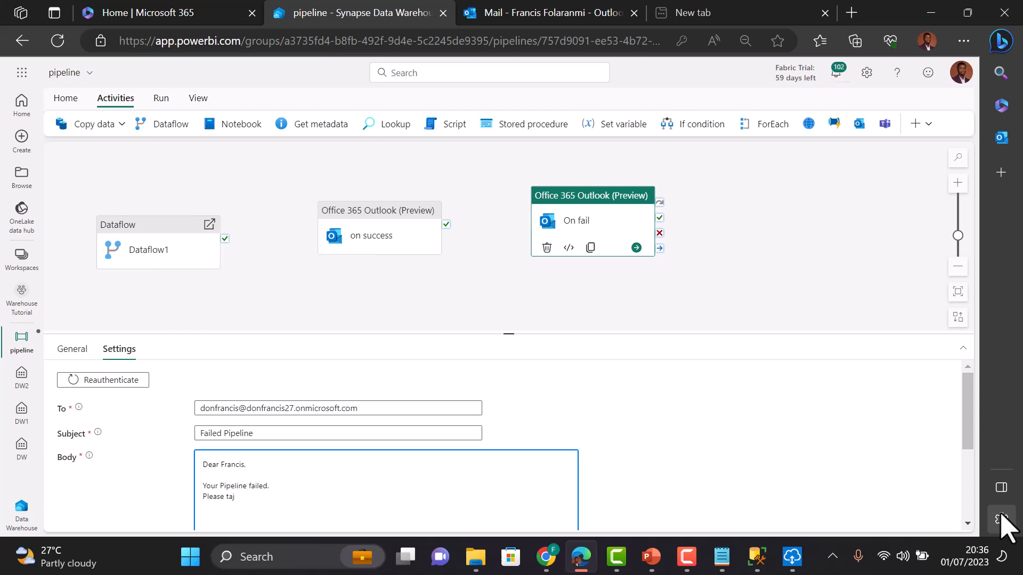
{"action": "key", "text": "BackSpace"}
{"action": "type", "text": "ke action"}
{"action": "key", "text": "Return"}
{"action": "key", "text": "Return"}
{"action": "type", "text": "Regards."}
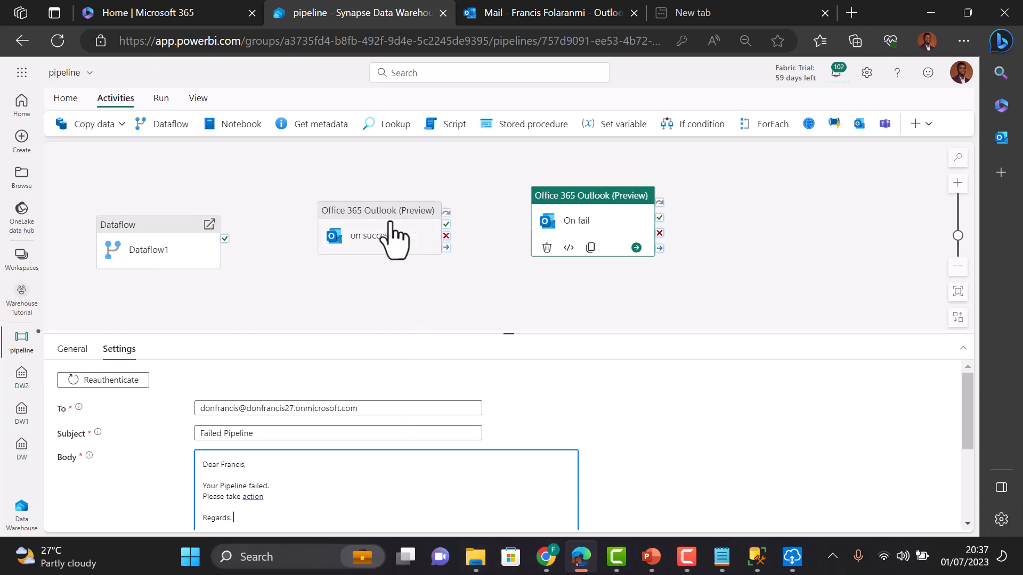
Step: Stack the two Outlook activities vertically and connect Dataflow1's success output to "on success" and its failure output to "On fail"
{"action": "left_click_drag", "start_coordinate": [379, 213], "coordinate": [392, 199]}
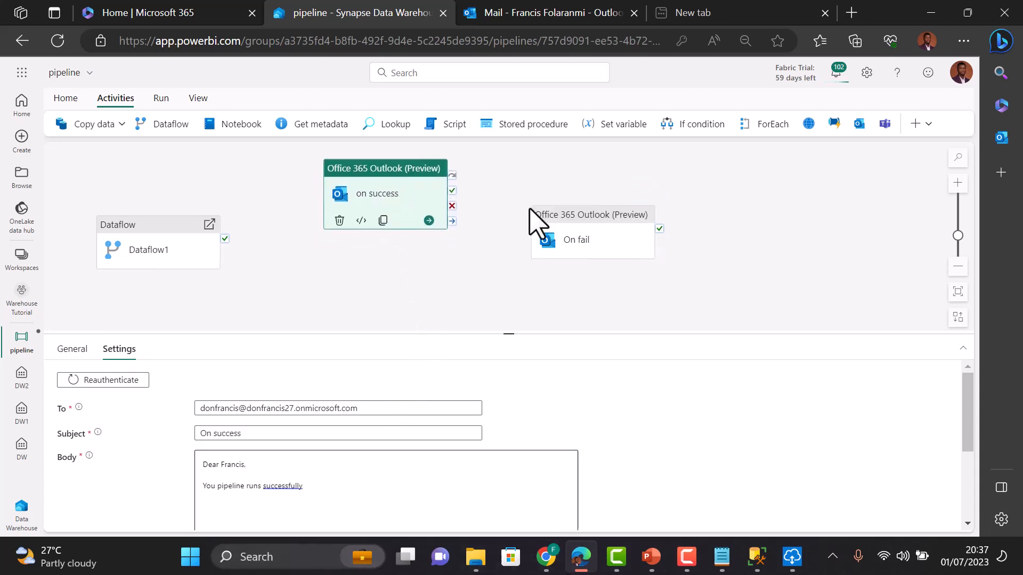
{"action": "left_click_drag", "start_coordinate": [597, 241], "coordinate": [395, 293]}
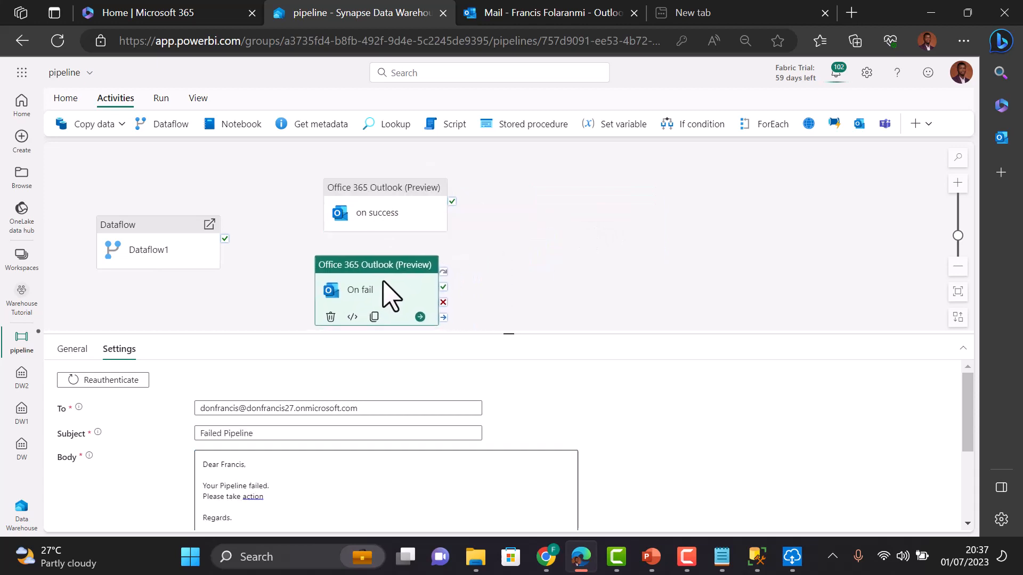
{"action": "left_click", "coordinate": [152, 240]}
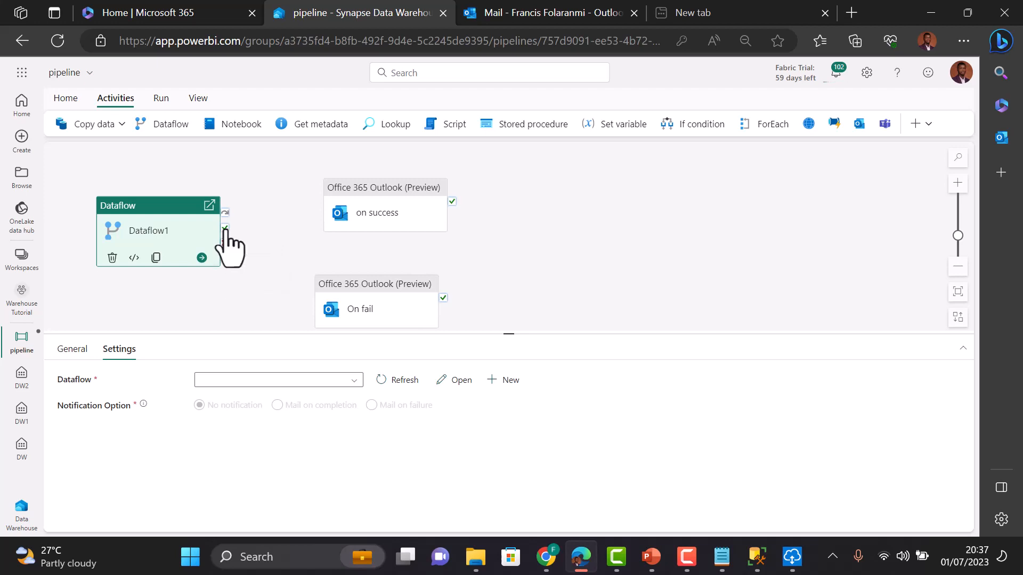
{"action": "left_click_drag", "start_coordinate": [225, 230], "coordinate": [346, 214]}
{"action": "left_click", "coordinate": [167, 242]}
{"action": "left_click_drag", "start_coordinate": [226, 244], "coordinate": [341, 310]}
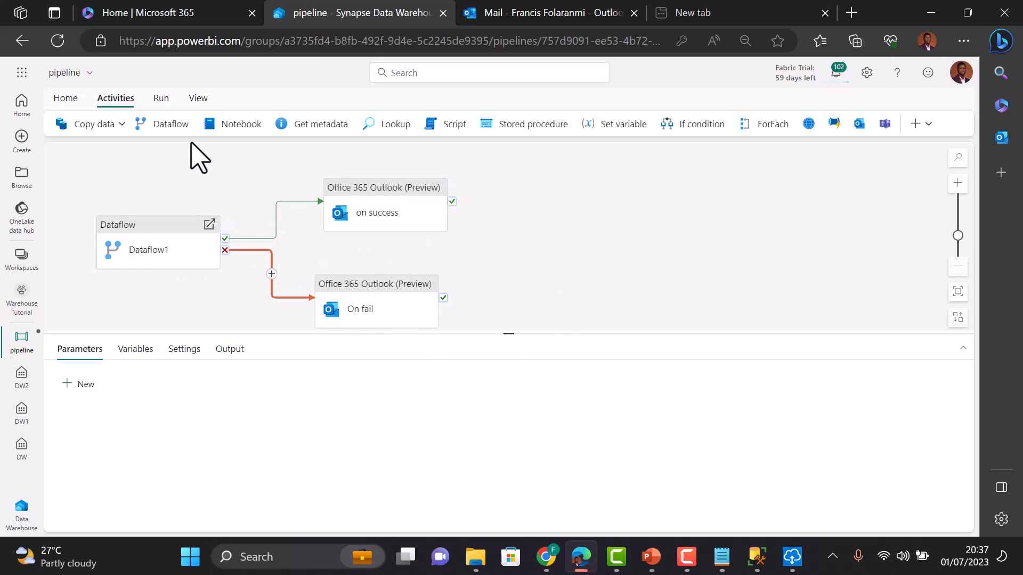
Step: Select the Dataflow1 activity and validate the pipeline
{"action": "left_click", "coordinate": [161, 99]}
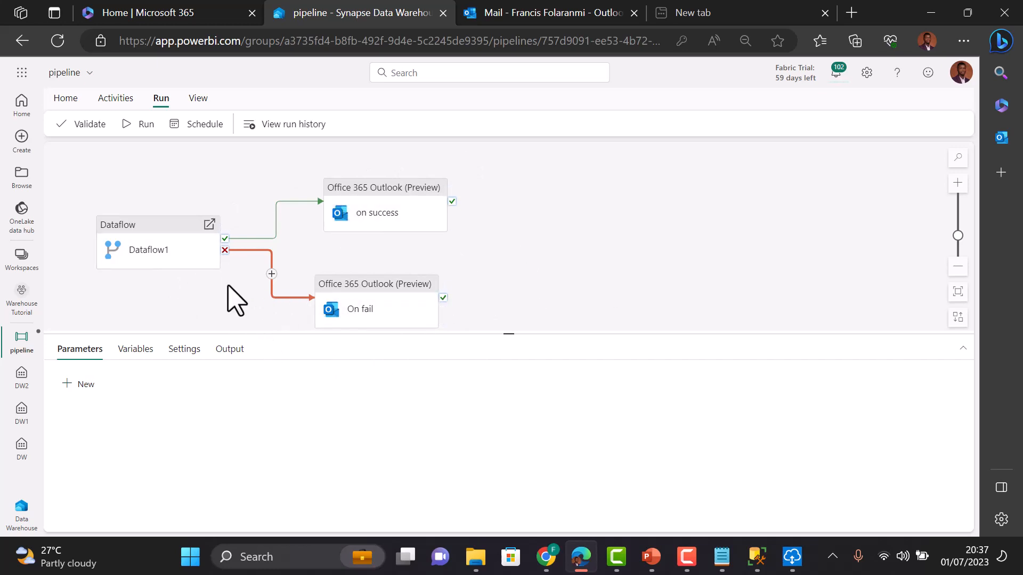
{"action": "left_click", "coordinate": [140, 238]}
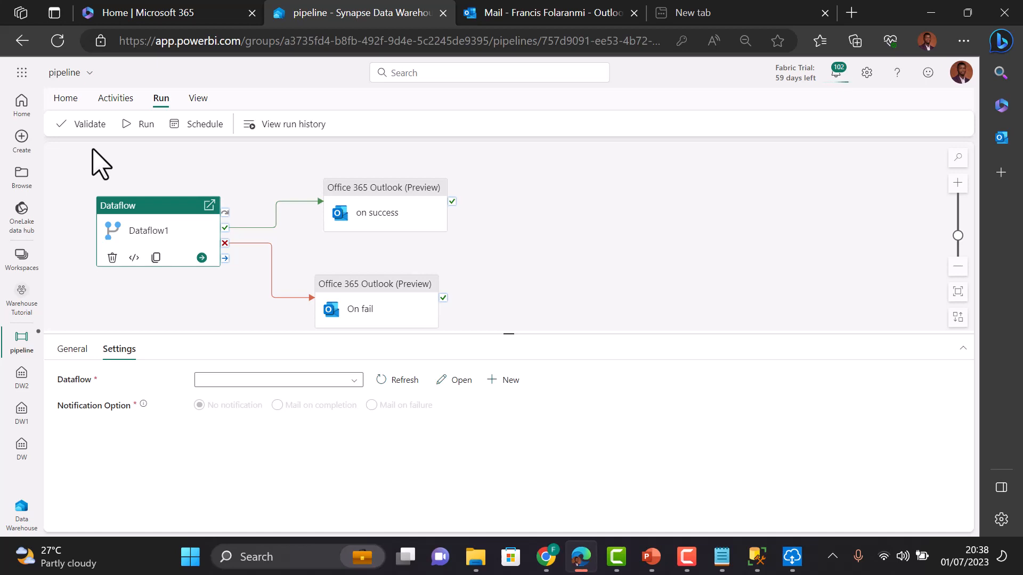
{"action": "left_click", "coordinate": [89, 125]}
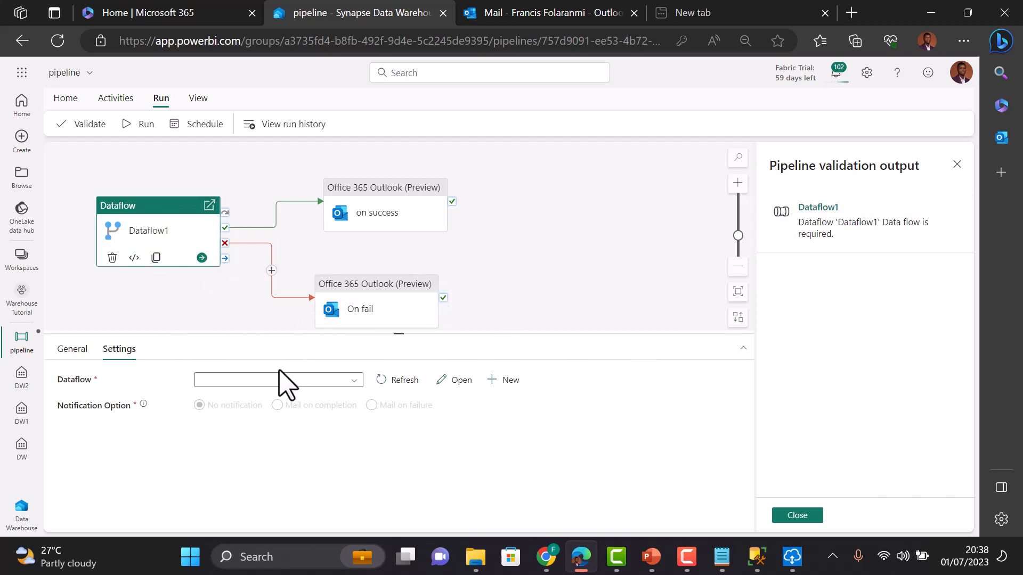
Step: Refresh the list of available dataflows and assign Dataflow 1 to the Dataflow1 activity
{"action": "left_click", "coordinate": [353, 381]}
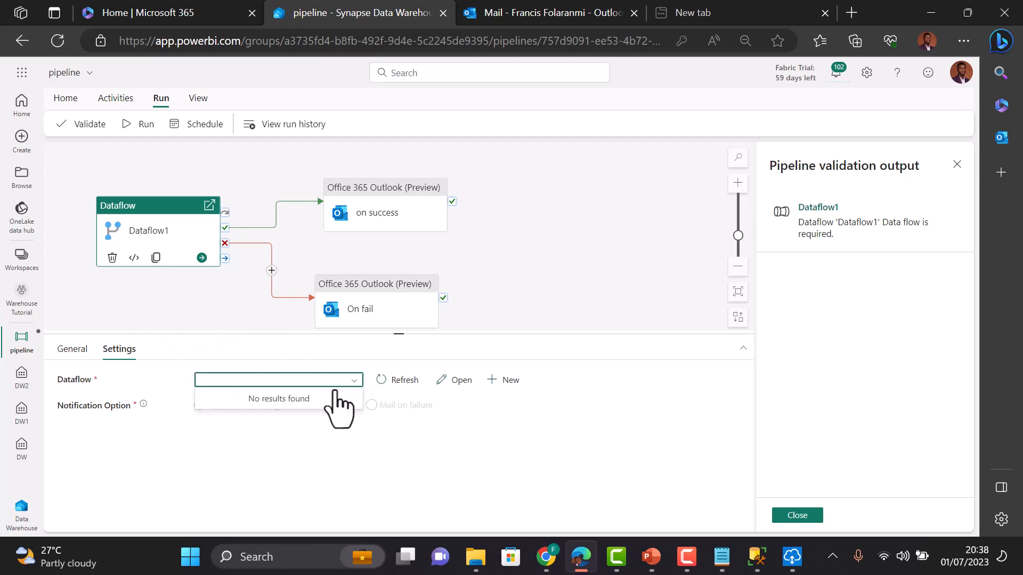
{"action": "left_click", "coordinate": [408, 383]}
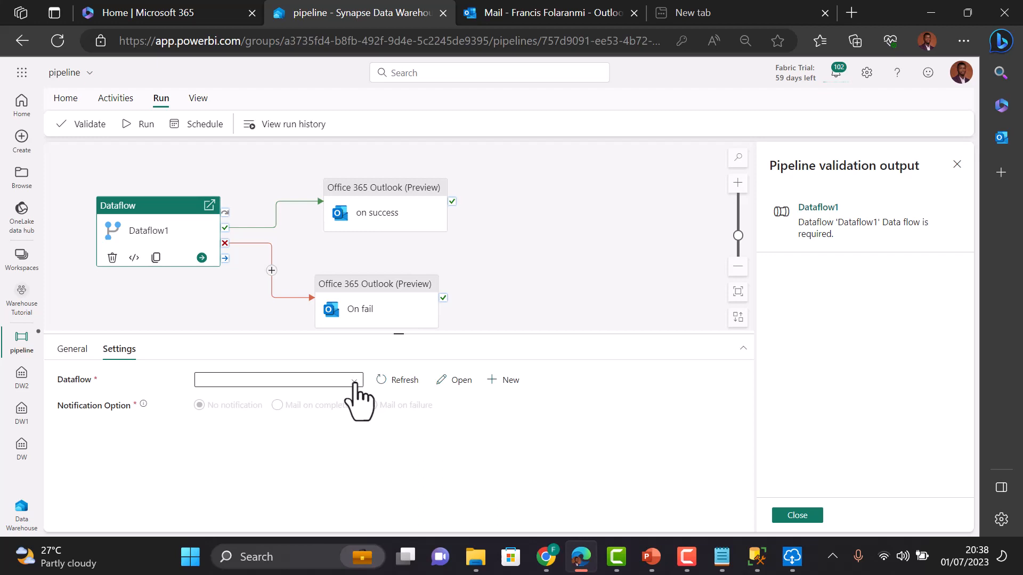
{"action": "left_click", "coordinate": [354, 382]}
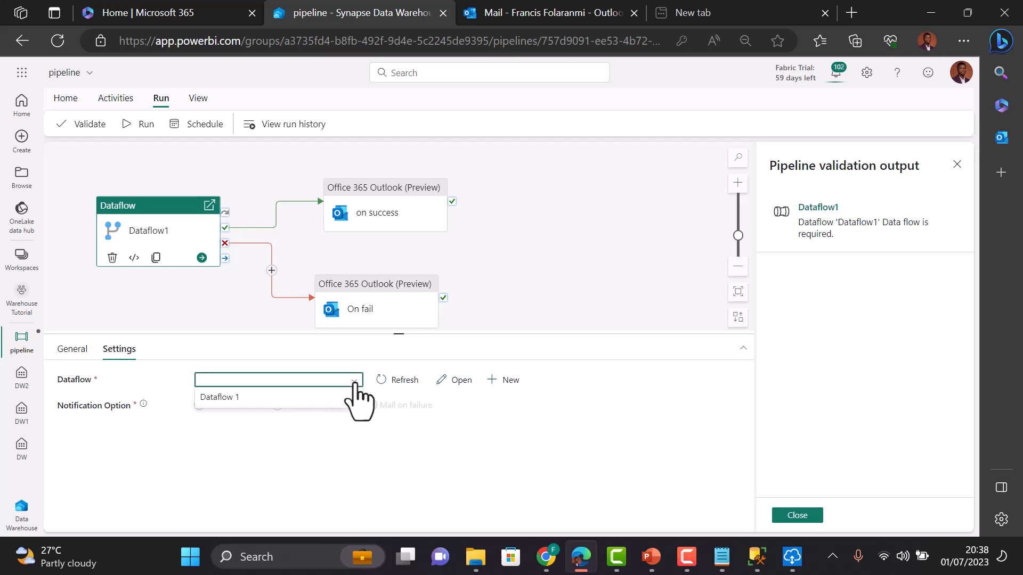
{"action": "left_click", "coordinate": [267, 401]}
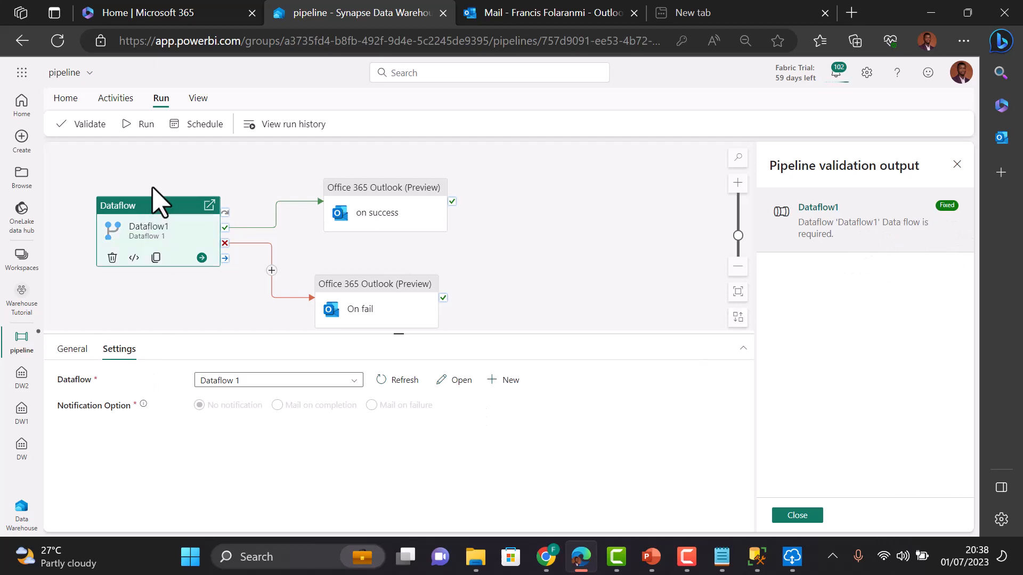
Step: Save and run the pipeline, and let the dataflow and its email notification finish
{"action": "left_click", "coordinate": [139, 135]}
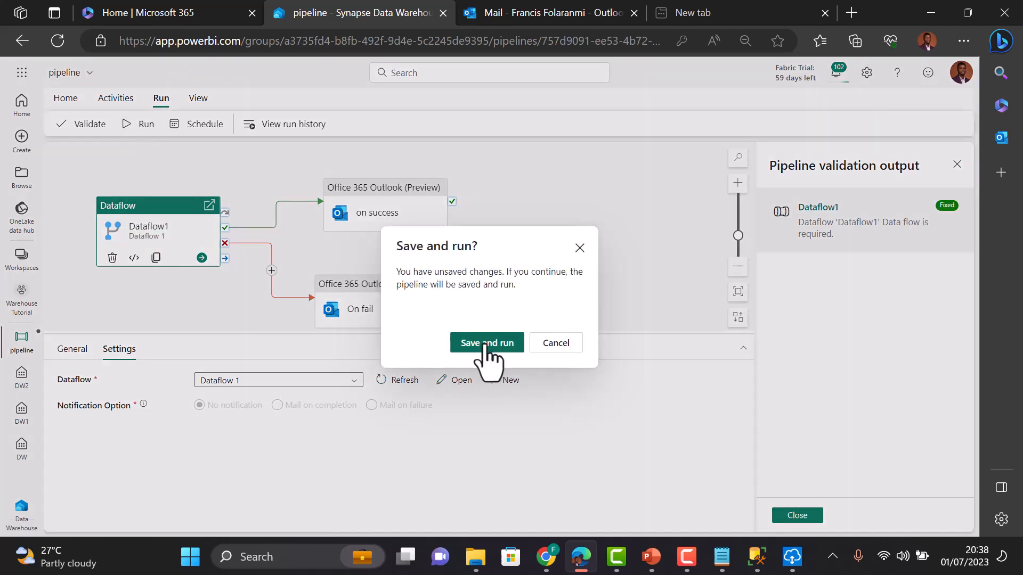
{"action": "left_click", "coordinate": [486, 346]}
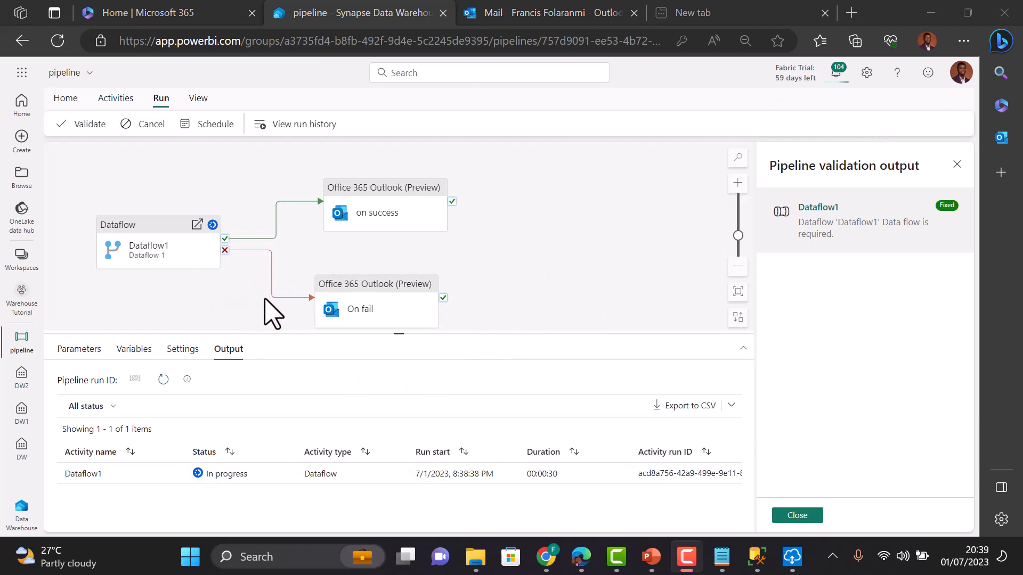
{"action": "mouse_move", "coordinate": [388, 205]}
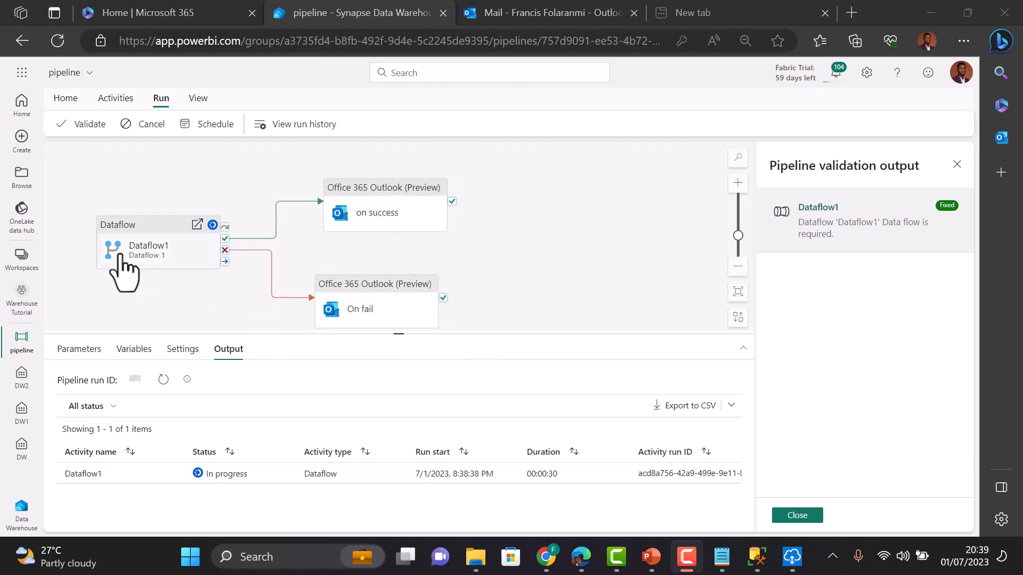
{"action": "mouse_move", "coordinate": [389, 294]}
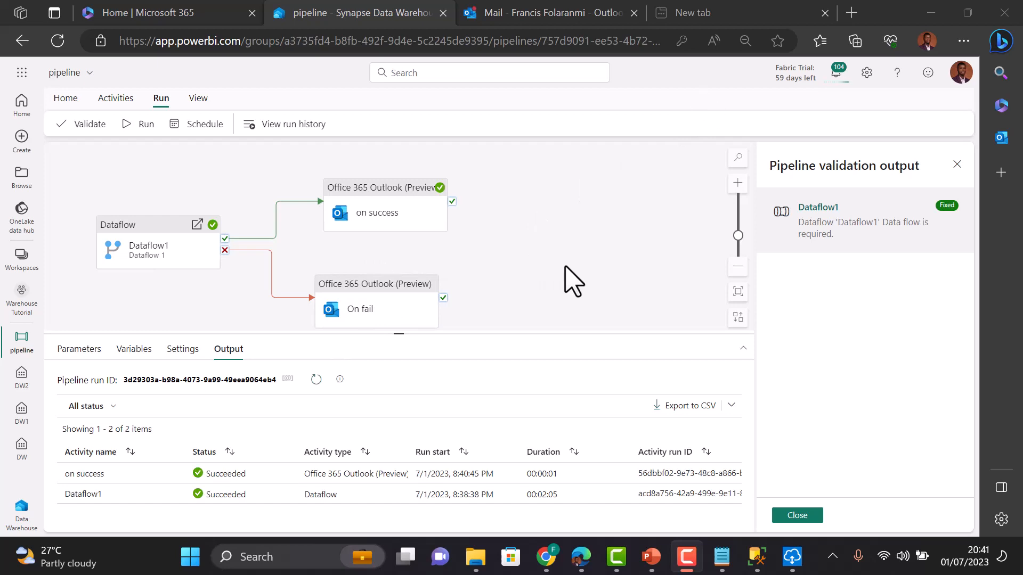
Step: Switch to the Outlook inbox, read the "On success" notification email, and return to the pipeline
{"action": "left_click", "coordinate": [520, 11]}
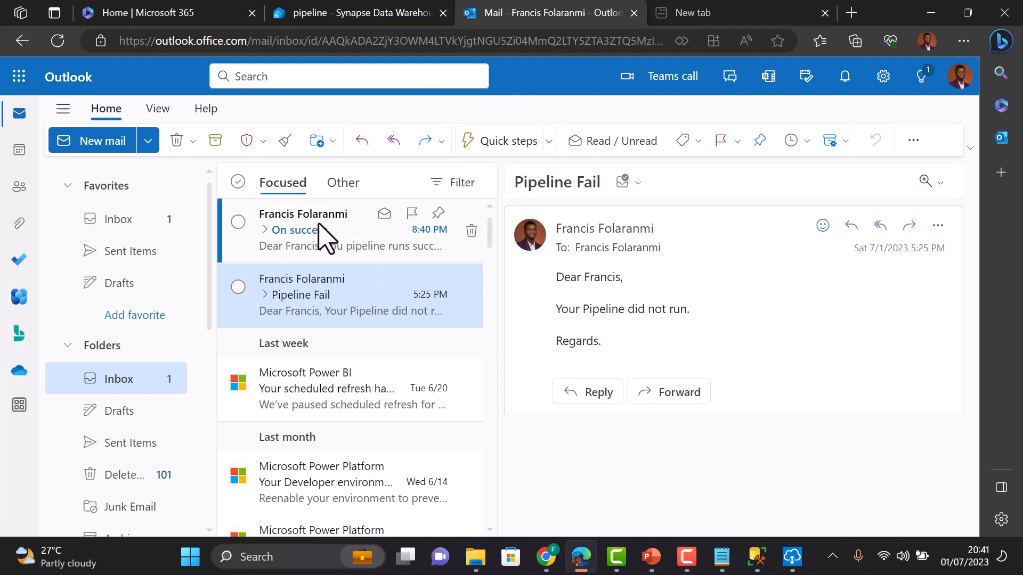
{"action": "left_click", "coordinate": [322, 236]}
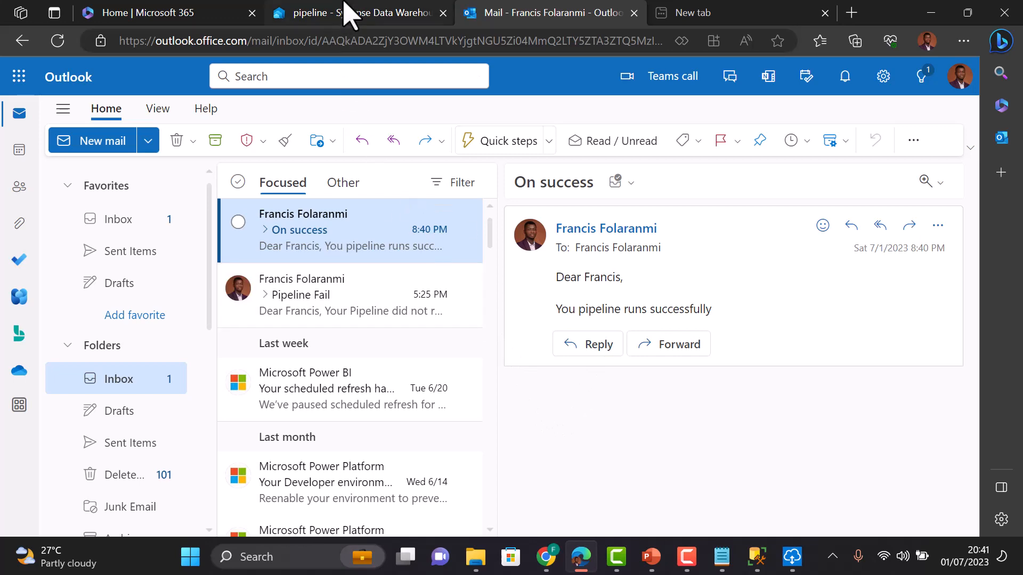
{"action": "mouse_move", "coordinate": [346, 12]}
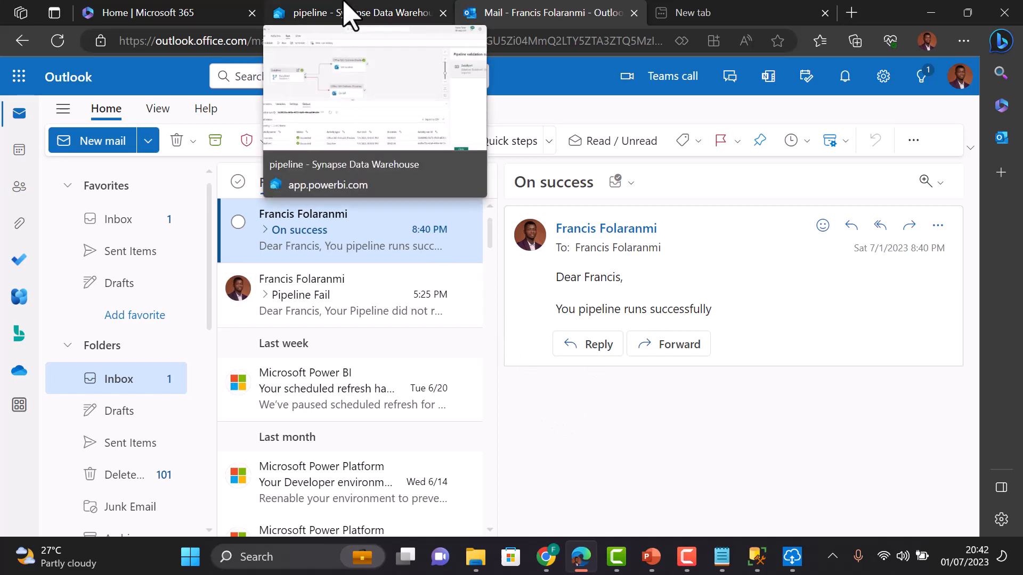
{"action": "left_click", "coordinate": [346, 12]}
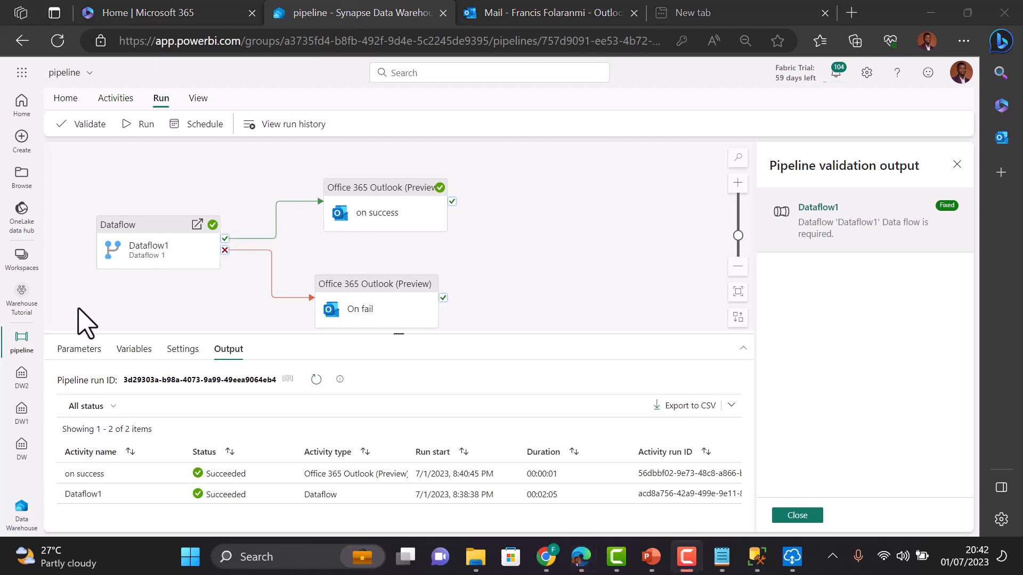
Step: Open the DW2 warehouse and create a visual query containing the DimChannel and FactSales tables
{"action": "left_click", "coordinate": [21, 379]}
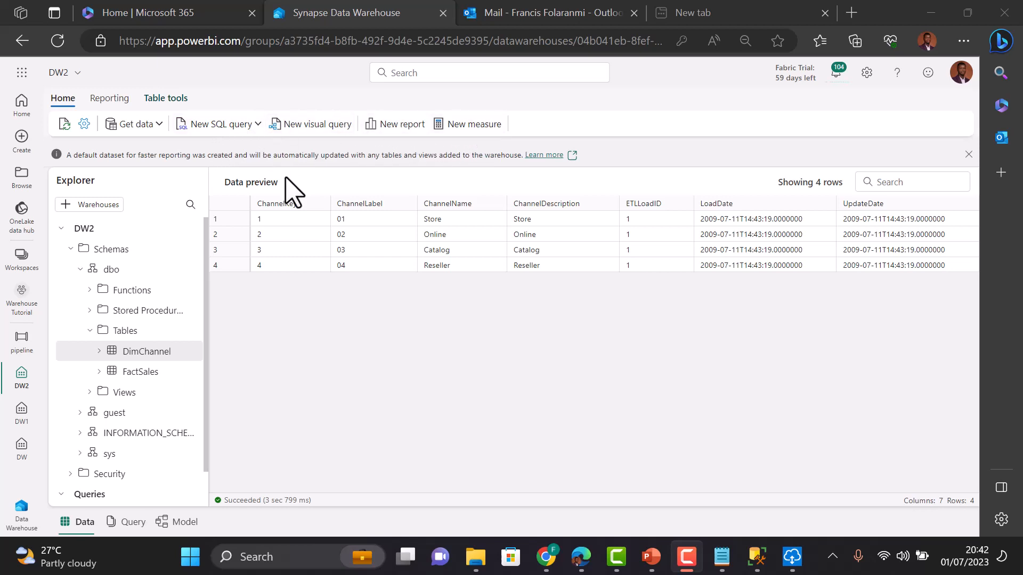
{"action": "left_click", "coordinate": [326, 128]}
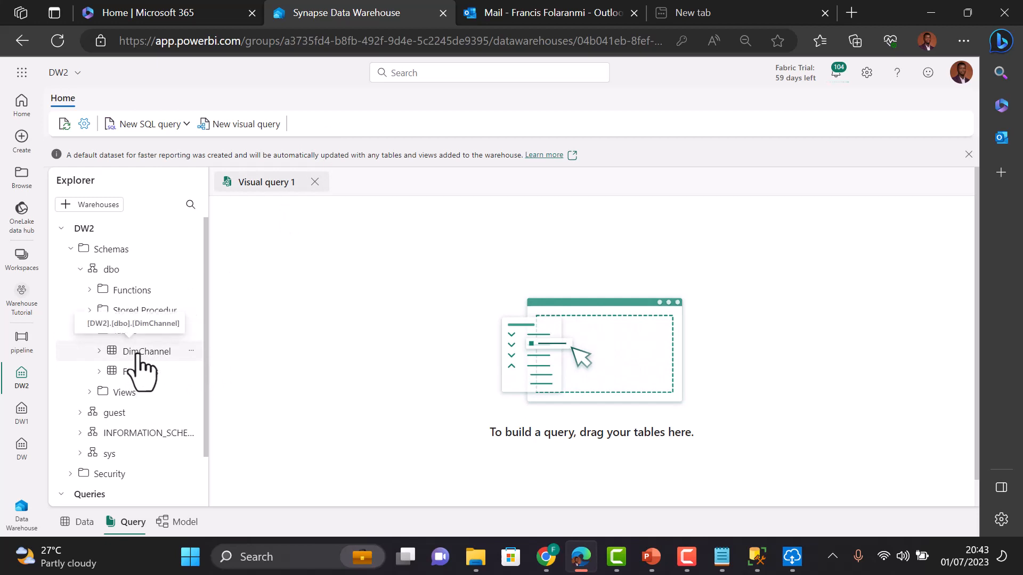
{"action": "left_click_drag", "start_coordinate": [138, 356], "coordinate": [425, 270]}
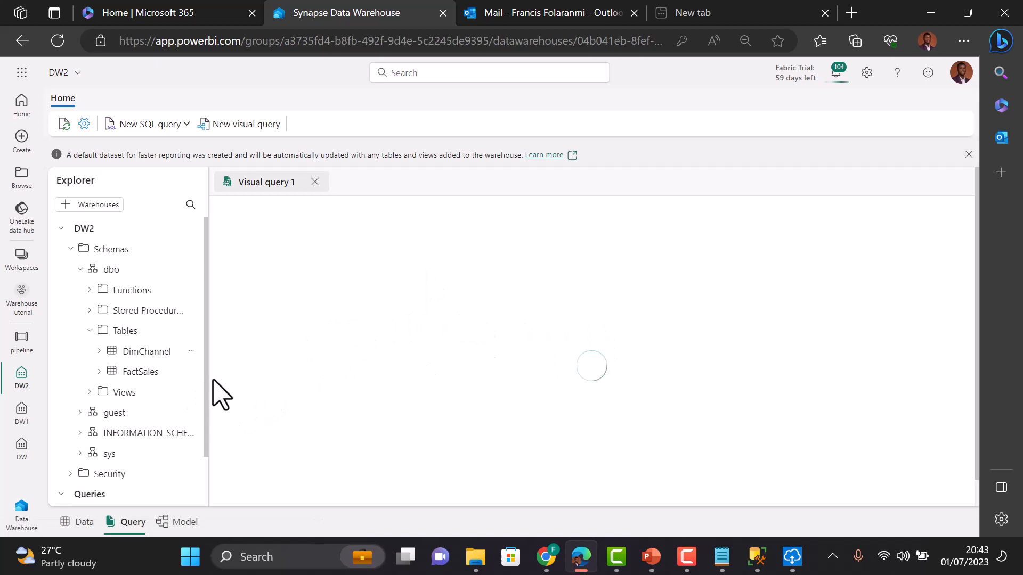
{"action": "left_click_drag", "start_coordinate": [131, 376], "coordinate": [327, 330]}
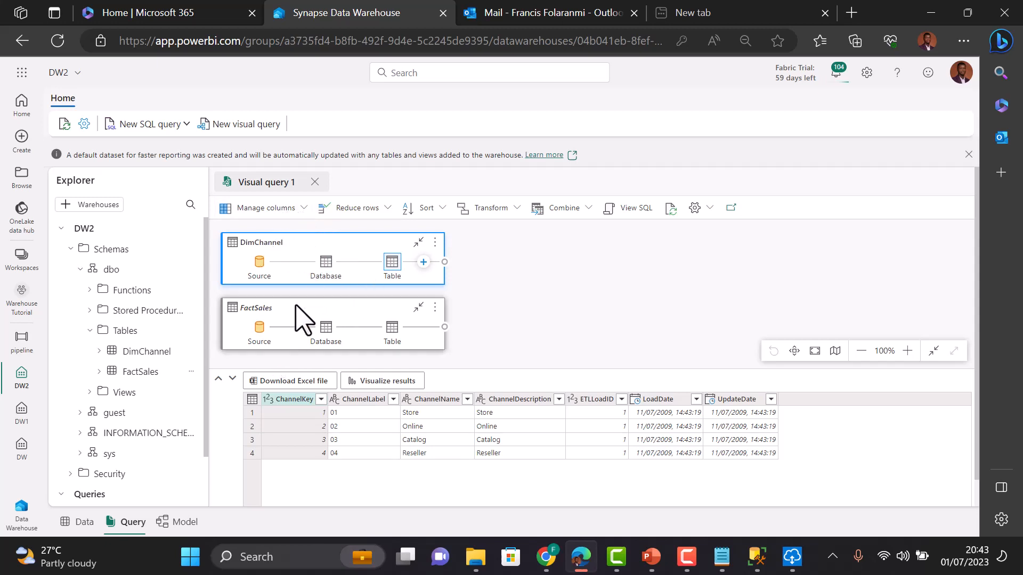
Step: Exclude the SalesKey, DateKey, StoreKey, ProductKey, DiscountQuantity and DiscountAmount columns from the FactSales table in the visual query
{"action": "left_click", "coordinate": [287, 326]}
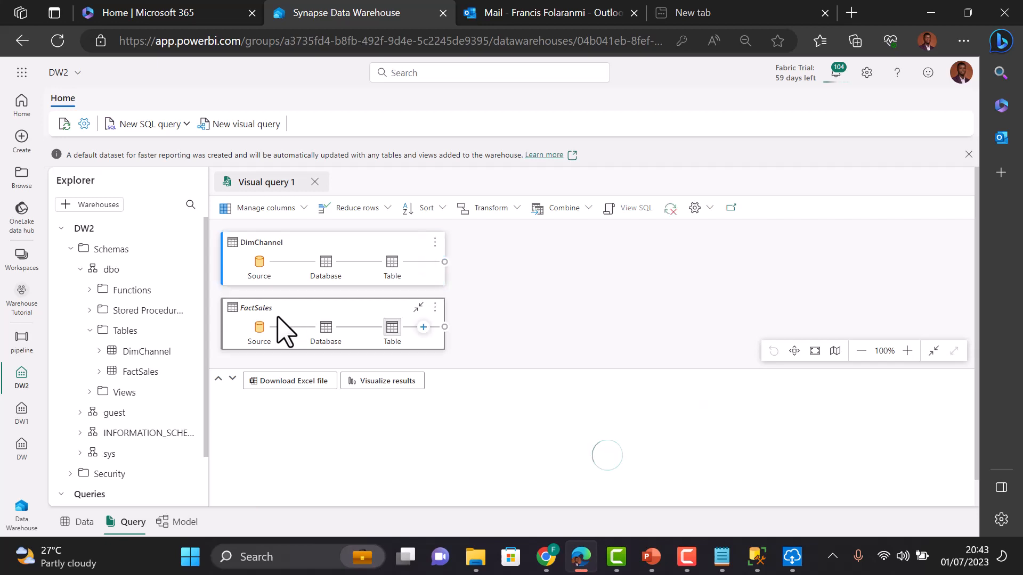
{"action": "left_click", "coordinate": [302, 210]}
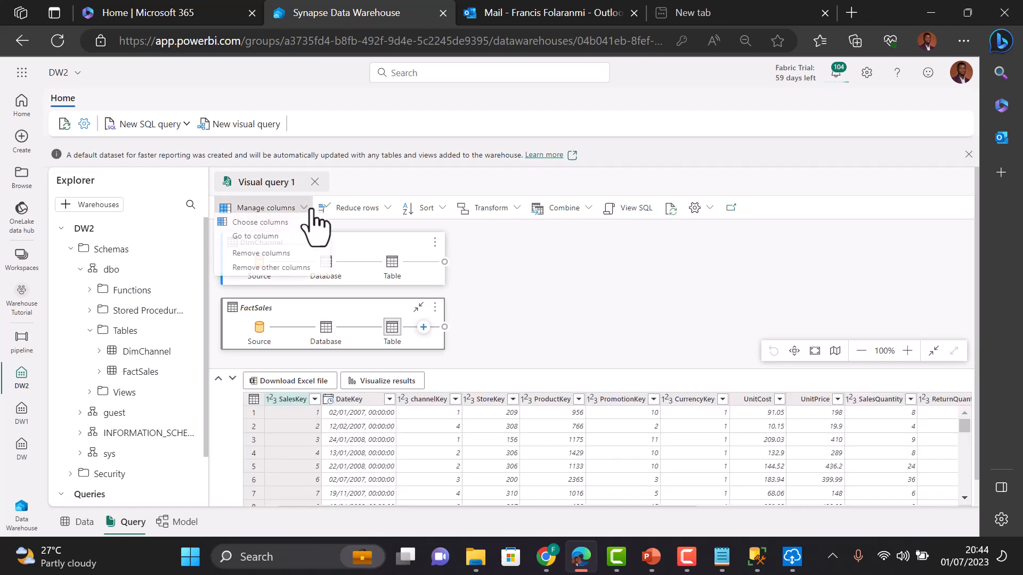
{"action": "left_click", "coordinate": [271, 229]}
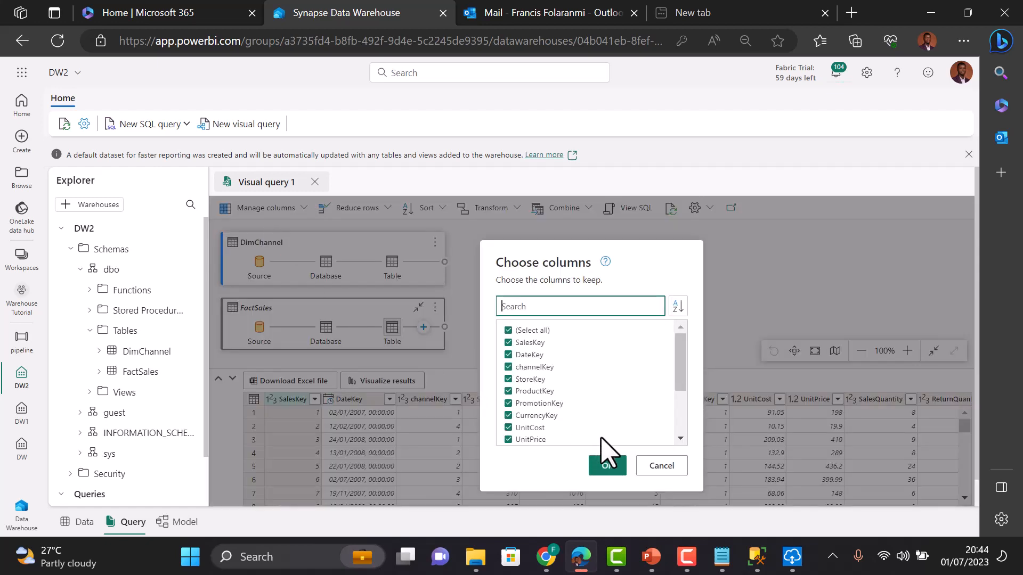
{"action": "left_click", "coordinate": [509, 380]}
{"action": "left_click", "coordinate": [508, 367]}
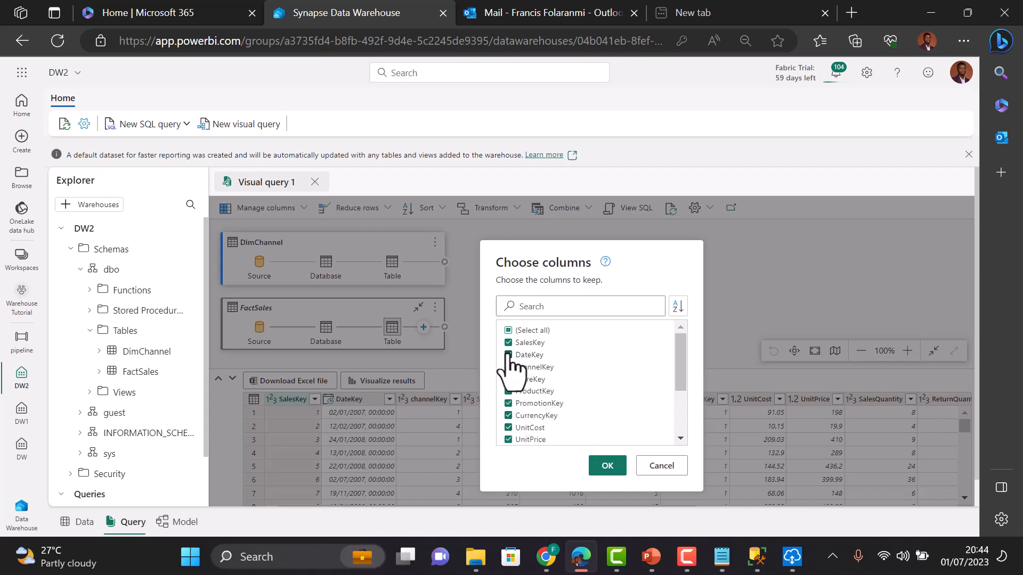
{"action": "left_click", "coordinate": [508, 355]}
{"action": "left_click", "coordinate": [508, 343]}
{"action": "left_click", "coordinate": [508, 367]}
{"action": "left_click", "coordinate": [508, 391]}
{"action": "scroll", "coordinate": [564, 429], "scroll_direction": "down", "scroll_amount": 3}
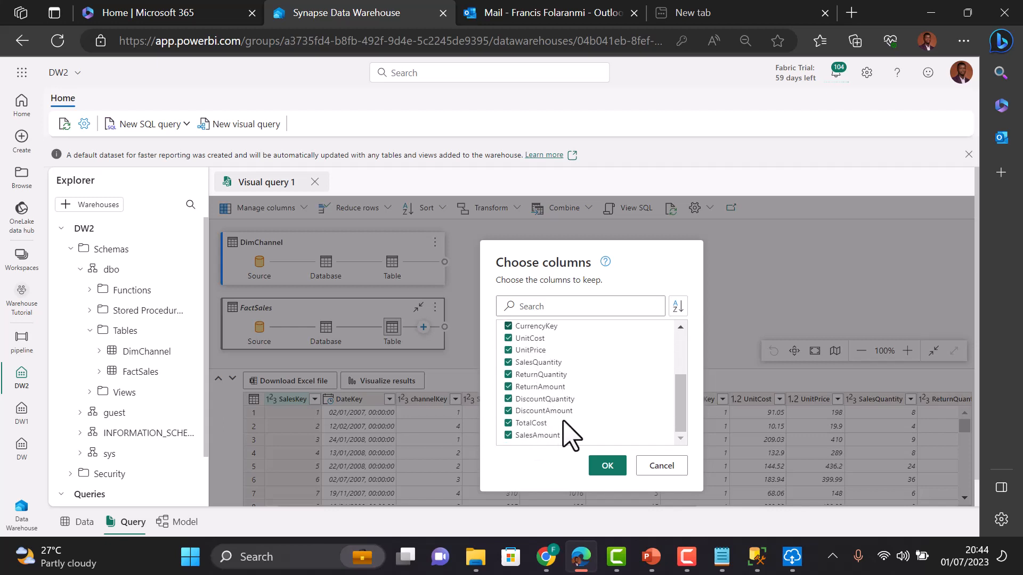
{"action": "left_click", "coordinate": [509, 411]}
{"action": "left_click", "coordinate": [509, 399]}
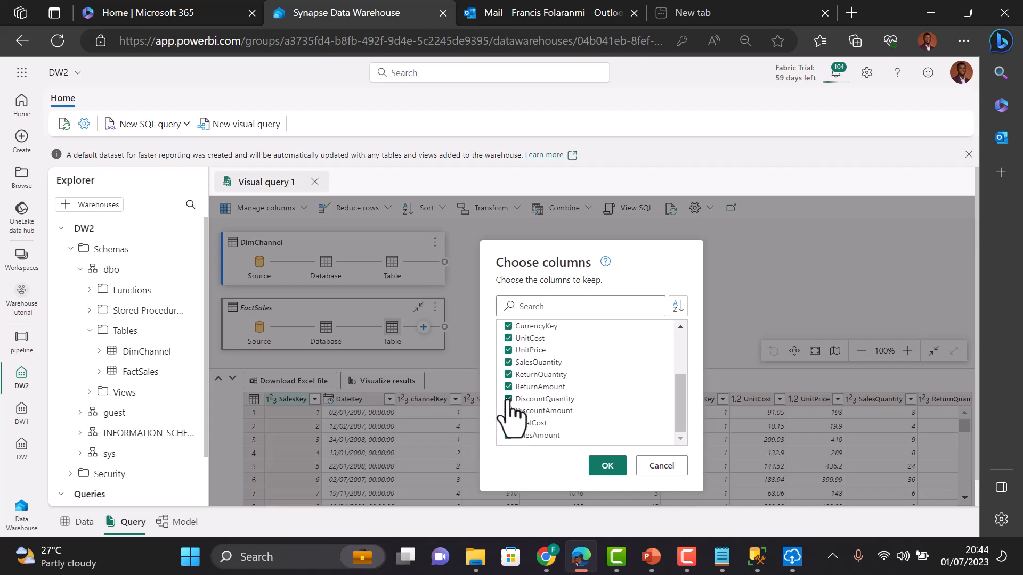
{"action": "left_click", "coordinate": [607, 467]}
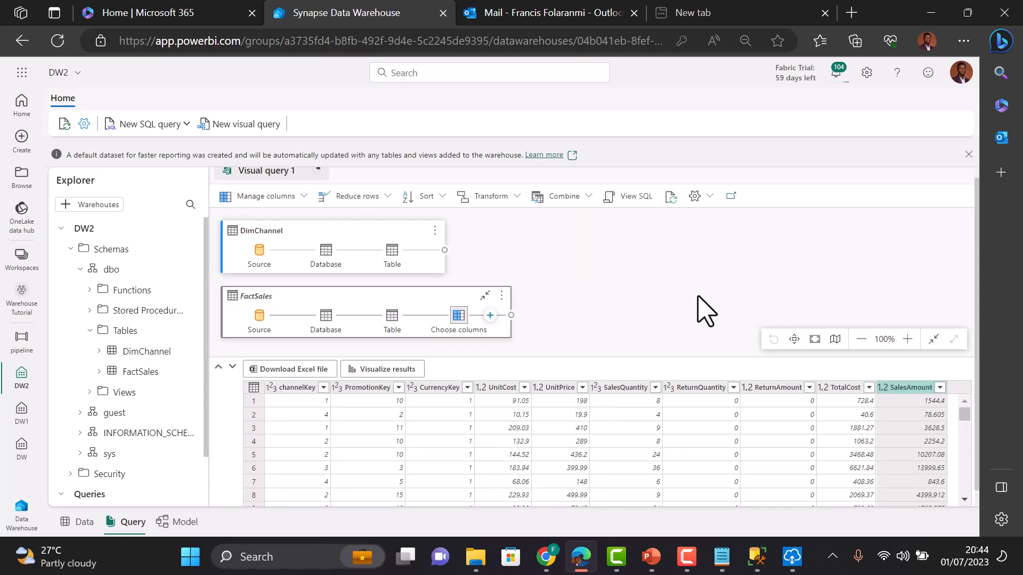
Step: View the SQL generated for DimChannel, open it as an editable SQL query, and return to Visual query 1
{"action": "left_click", "coordinate": [634, 196]}
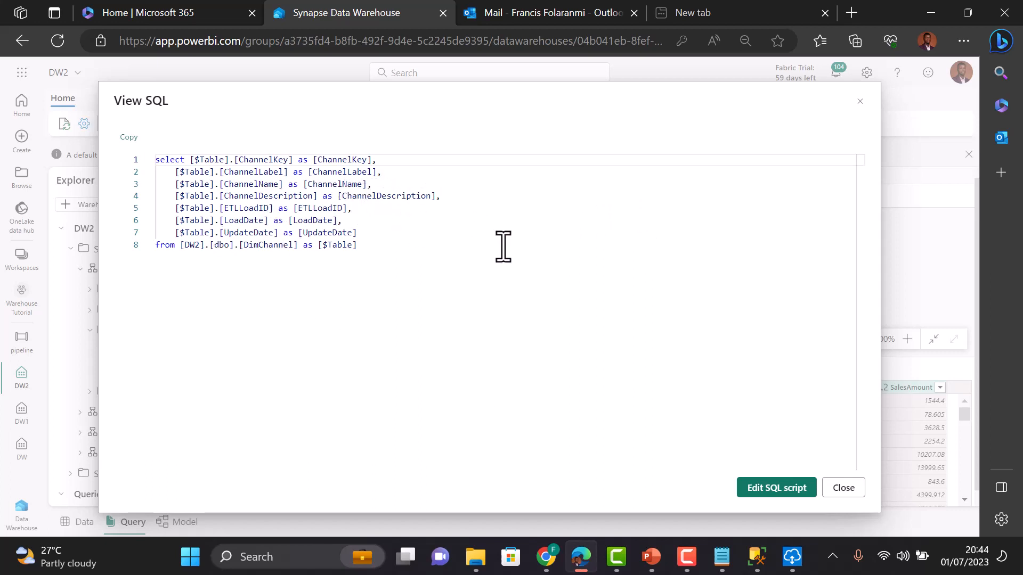
{"action": "left_click", "coordinate": [791, 495]}
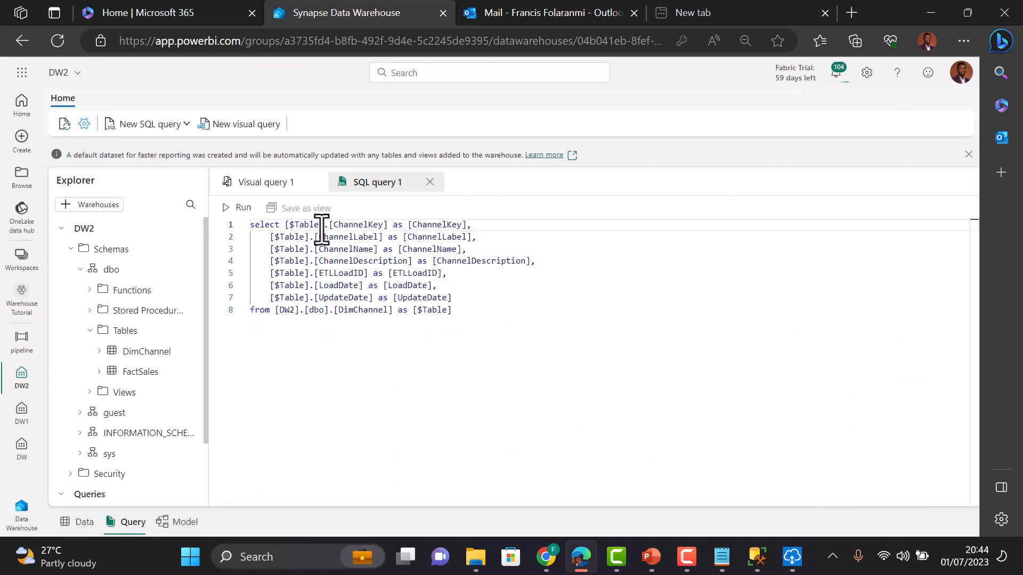
{"action": "left_click", "coordinate": [267, 182]}
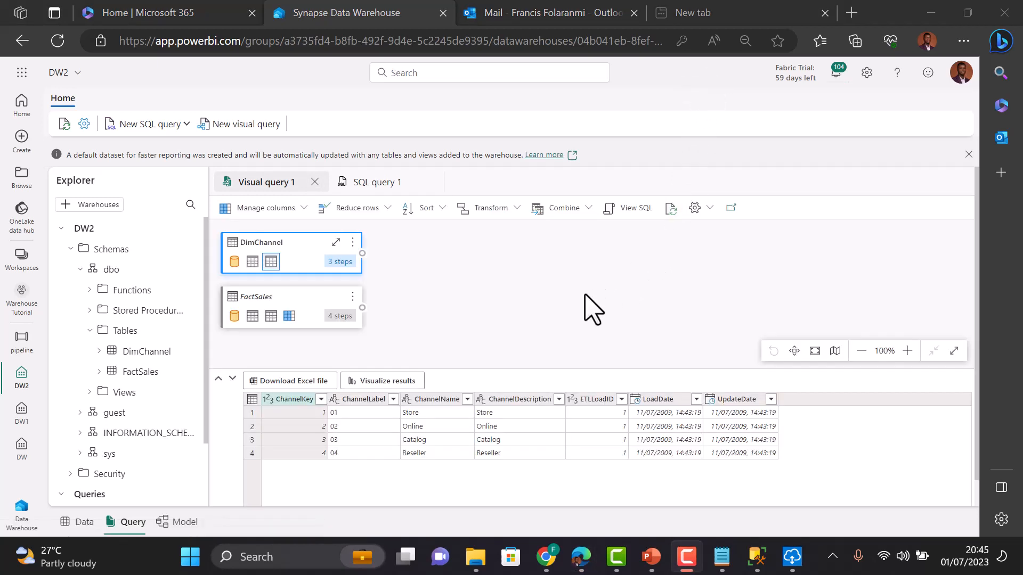
Step: Merge DimChannel with FactSales as the right table, matching ChannelKey to channelKey
{"action": "left_click", "coordinate": [590, 209]}
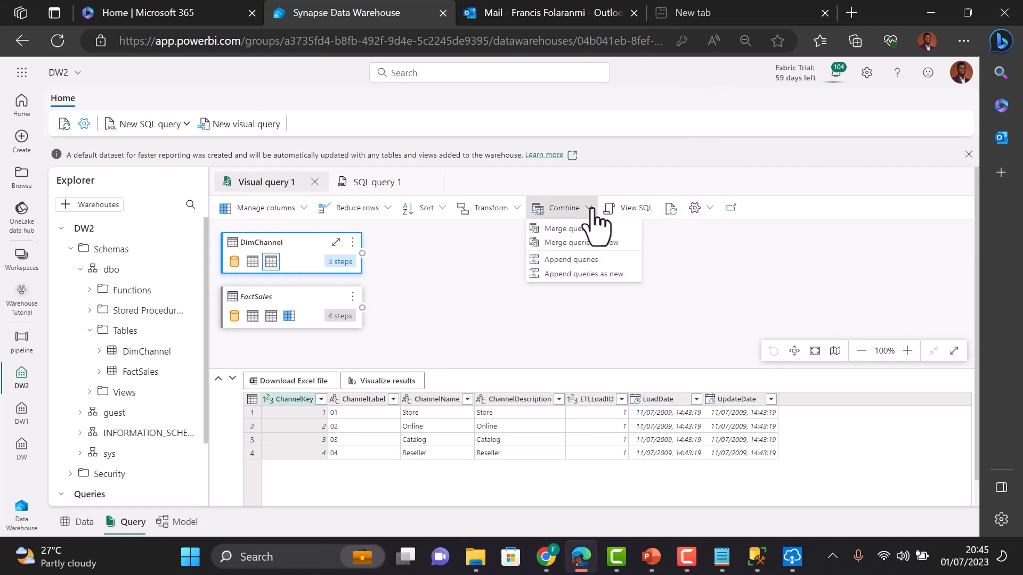
{"action": "left_click", "coordinate": [570, 228]}
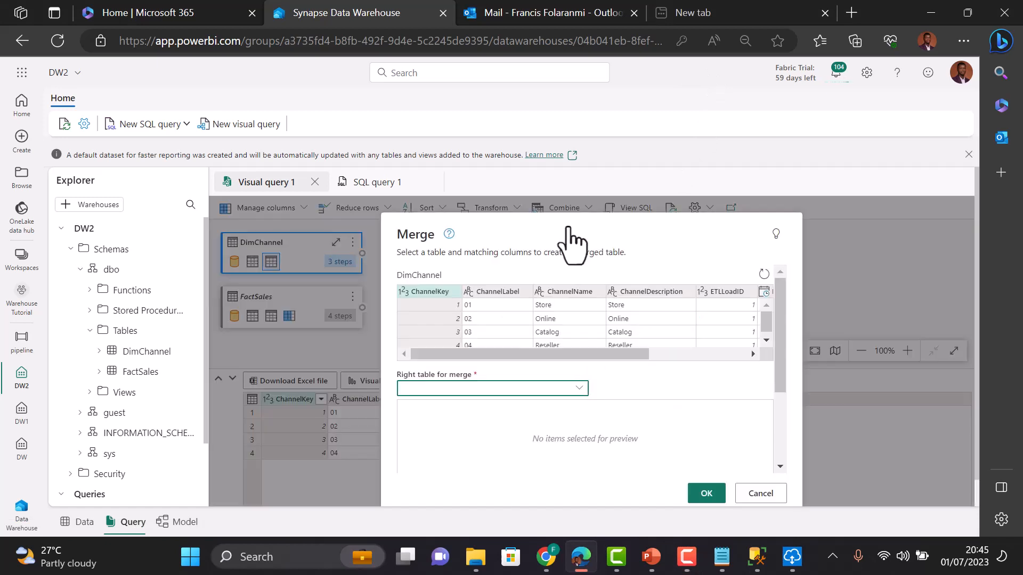
{"action": "left_click", "coordinate": [454, 293]}
{"action": "left_click", "coordinate": [581, 391]}
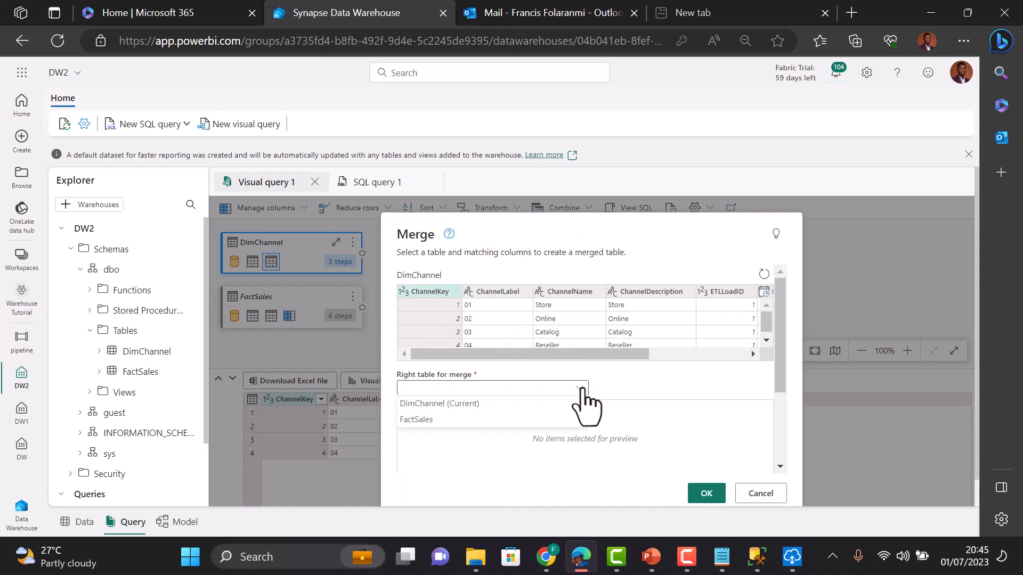
{"action": "left_click", "coordinate": [467, 421]}
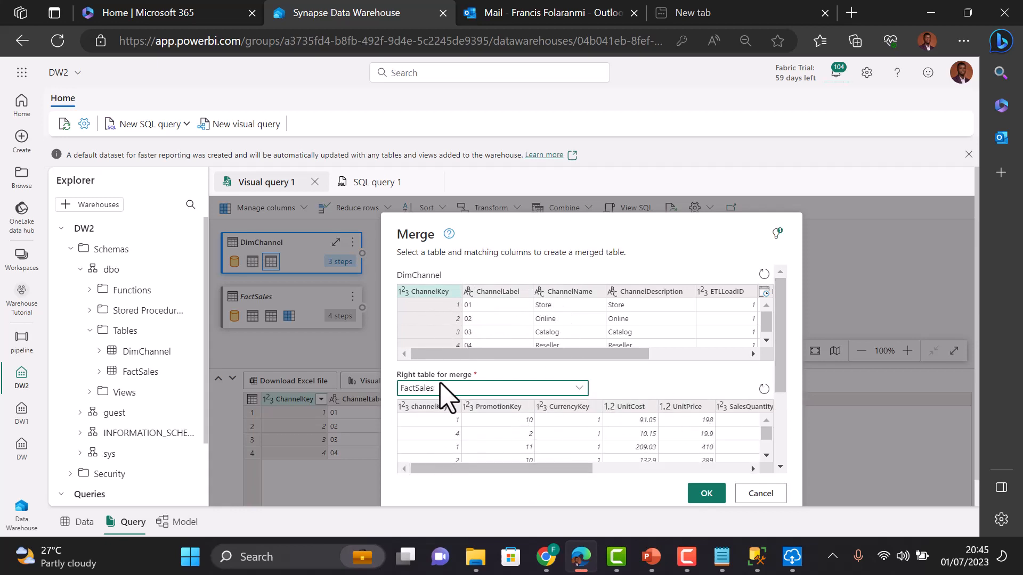
{"action": "left_click", "coordinate": [433, 408]}
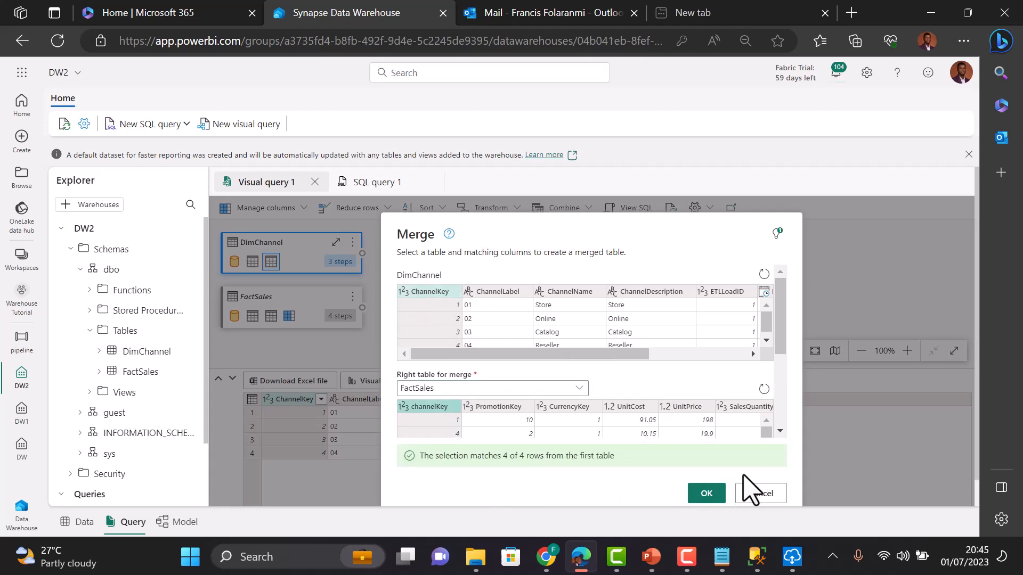
{"action": "left_click", "coordinate": [718, 494]}
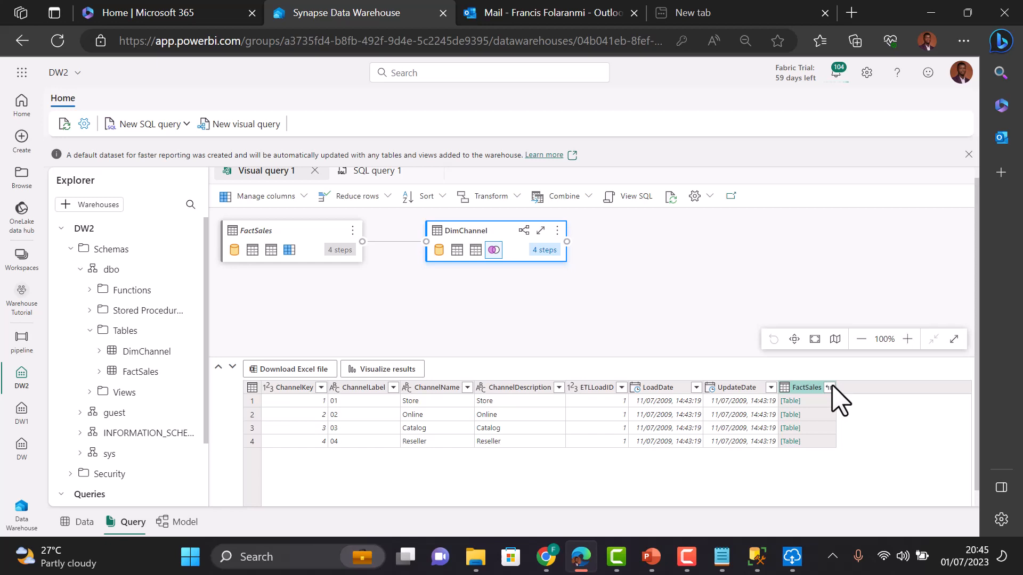
Step: Expand the merged FactSales column to include only TotalCost, without the original column name as prefix
{"action": "left_click", "coordinate": [830, 387]}
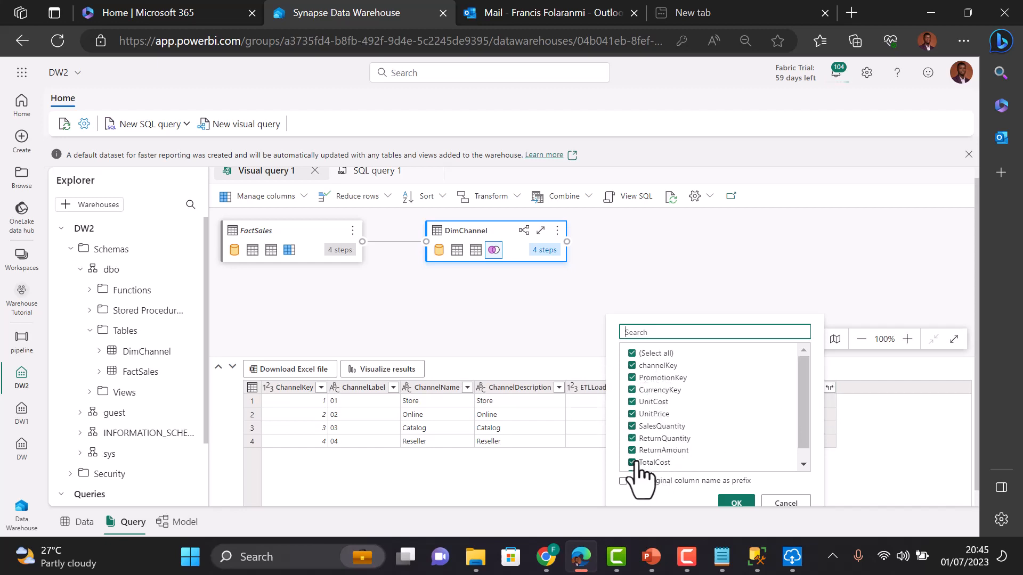
{"action": "left_click", "coordinate": [632, 354]}
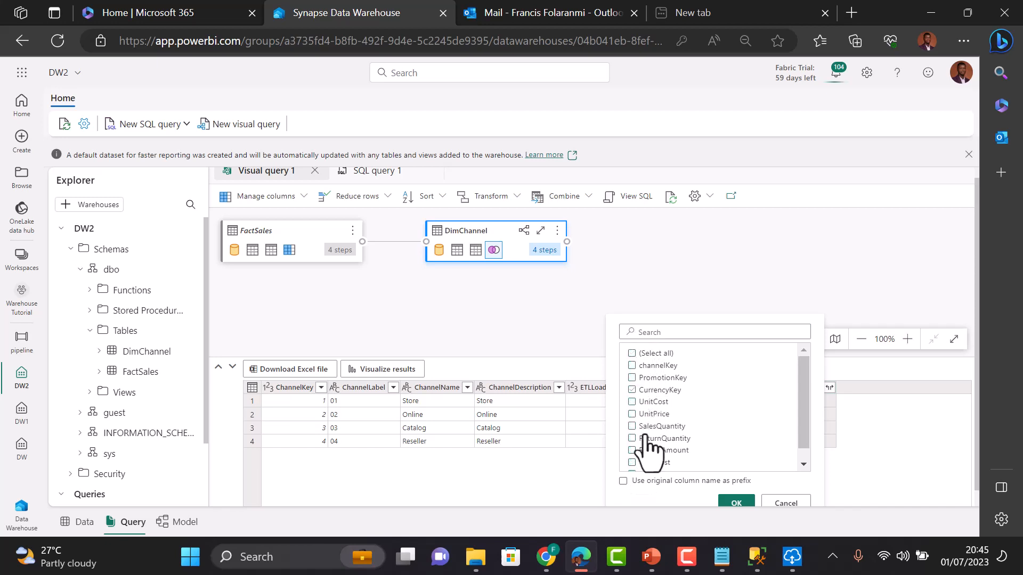
{"action": "left_click", "coordinate": [632, 462]}
{"action": "left_click", "coordinate": [737, 502]}
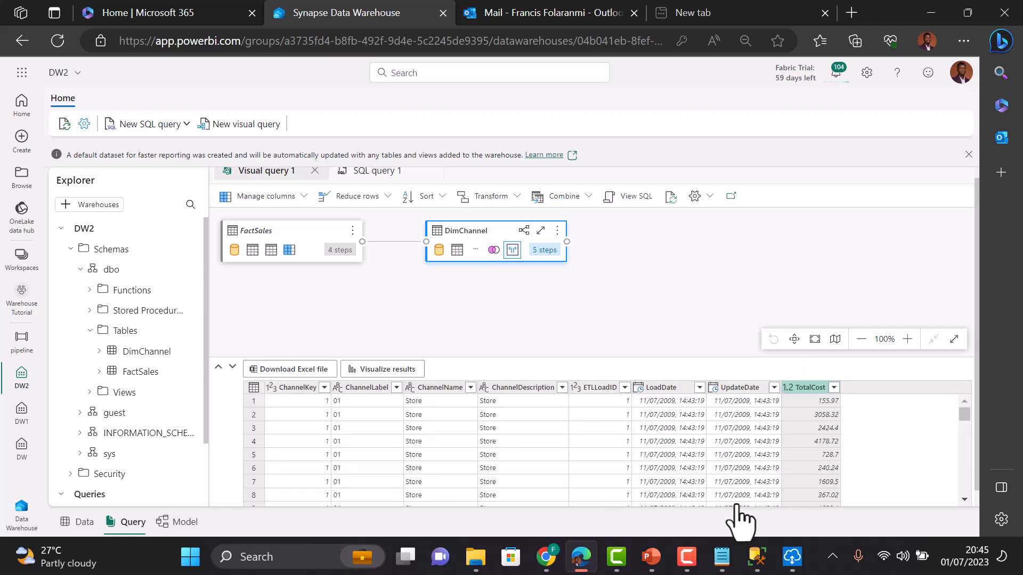
Step: View the SQL generated for the merged DimChannel and FactSales query and open it as an editable SQL script
{"action": "left_click", "coordinate": [633, 212]}
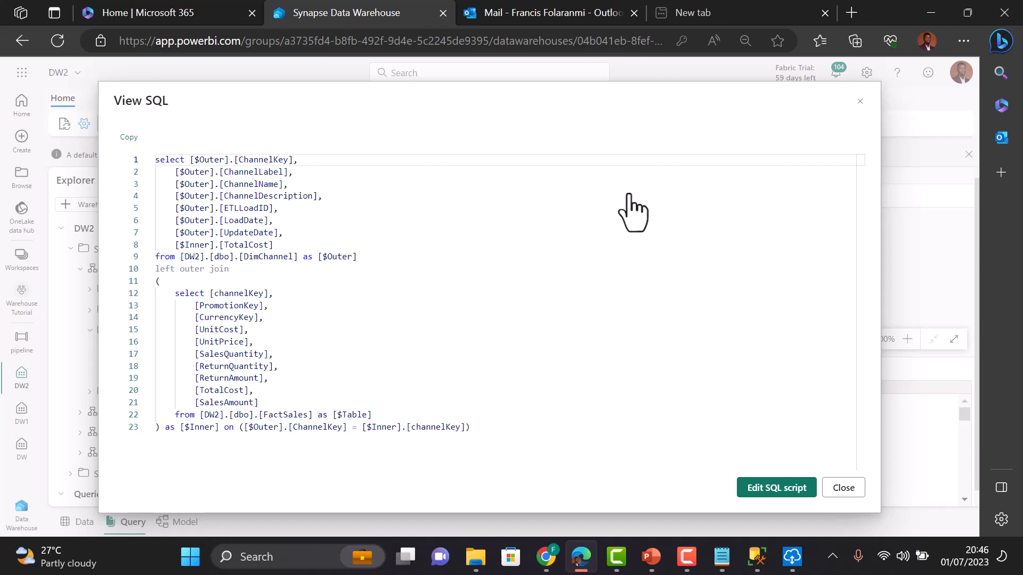
{"action": "left_click", "coordinate": [773, 491]}
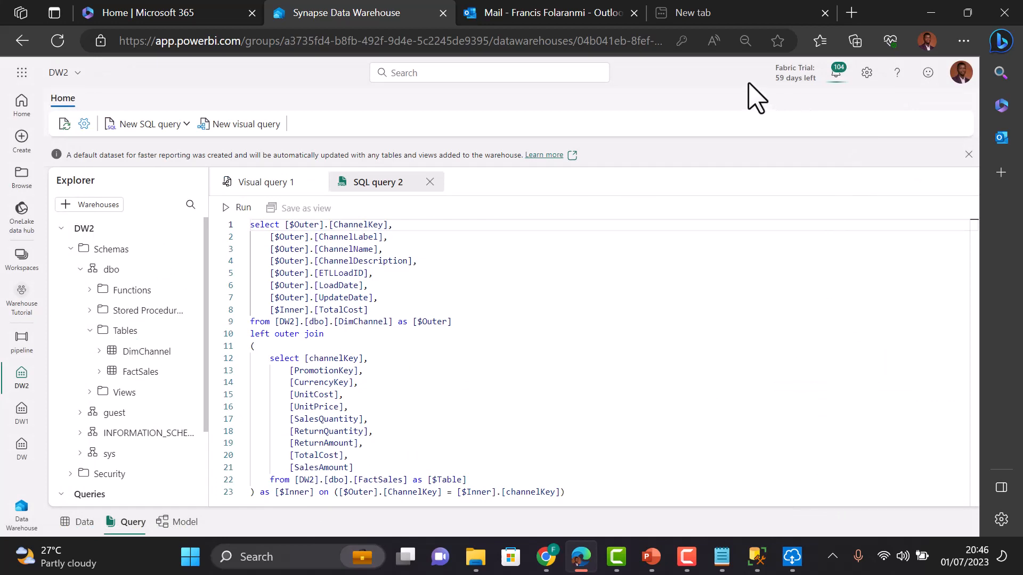
{"action": "key", "text": "F9"}
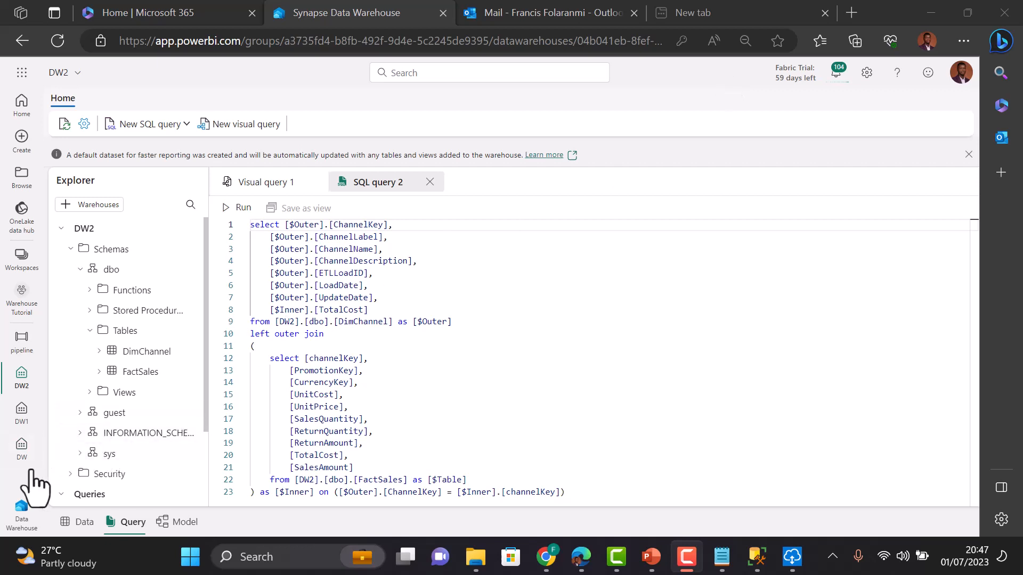
Step: Switch to the Data Engineering experience and create a lakehouse named LH in the Warehouse Tutorial workspace
{"action": "left_click", "coordinate": [21, 509]}
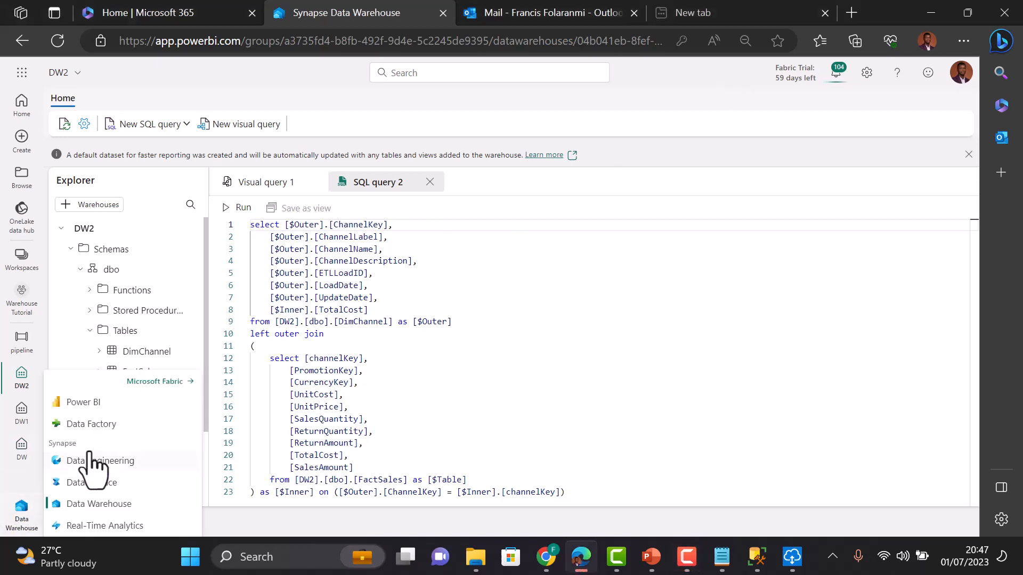
{"action": "left_click", "coordinate": [91, 459]}
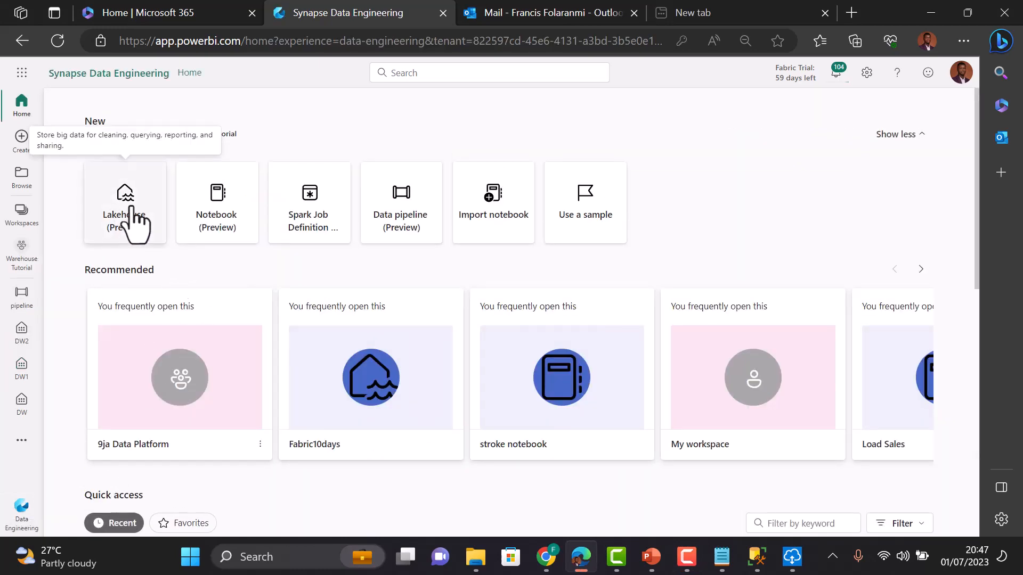
{"action": "left_click", "coordinate": [137, 225]}
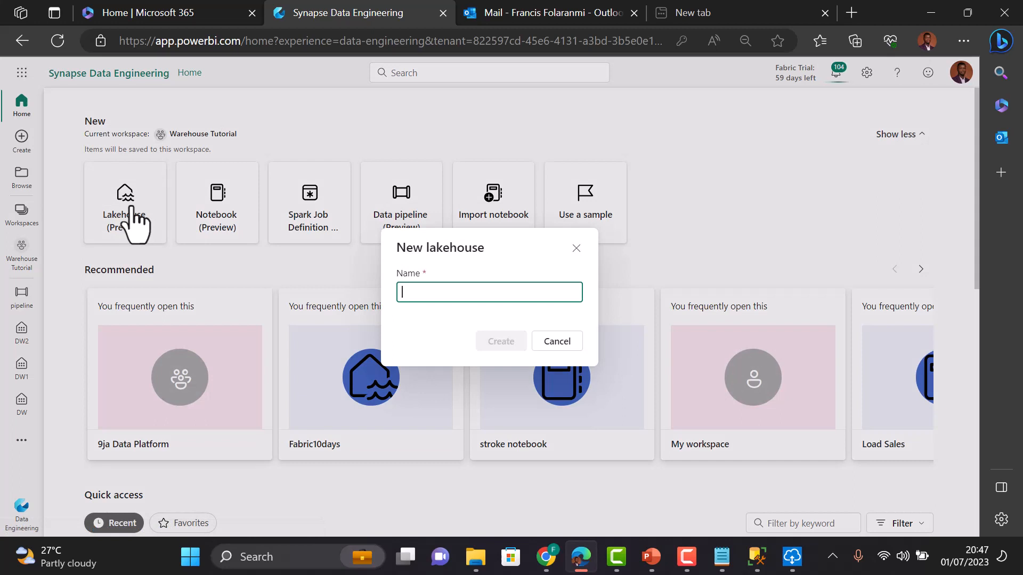
{"action": "type", "text": "LH"}
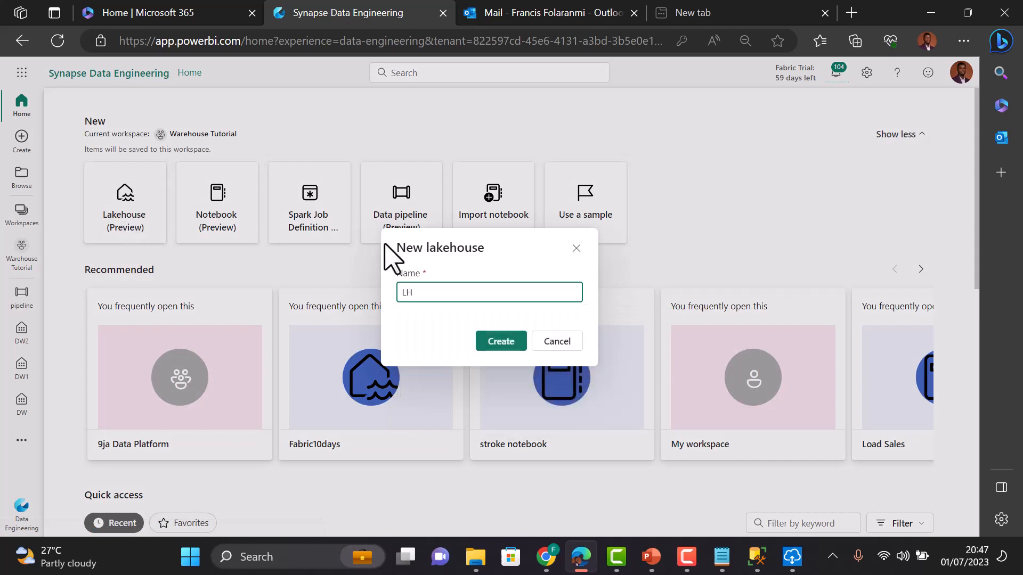
{"action": "left_click", "coordinate": [507, 342]}
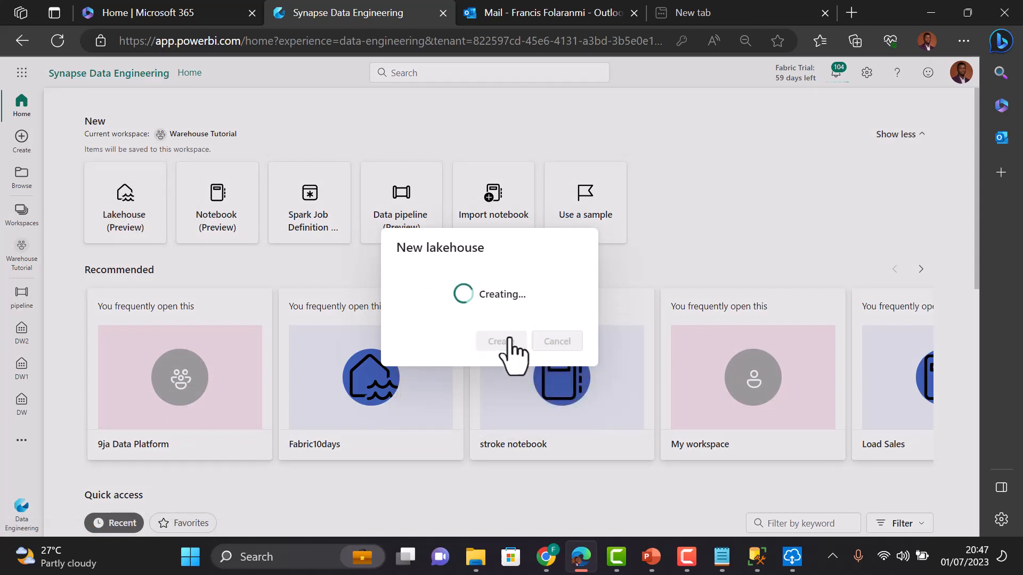
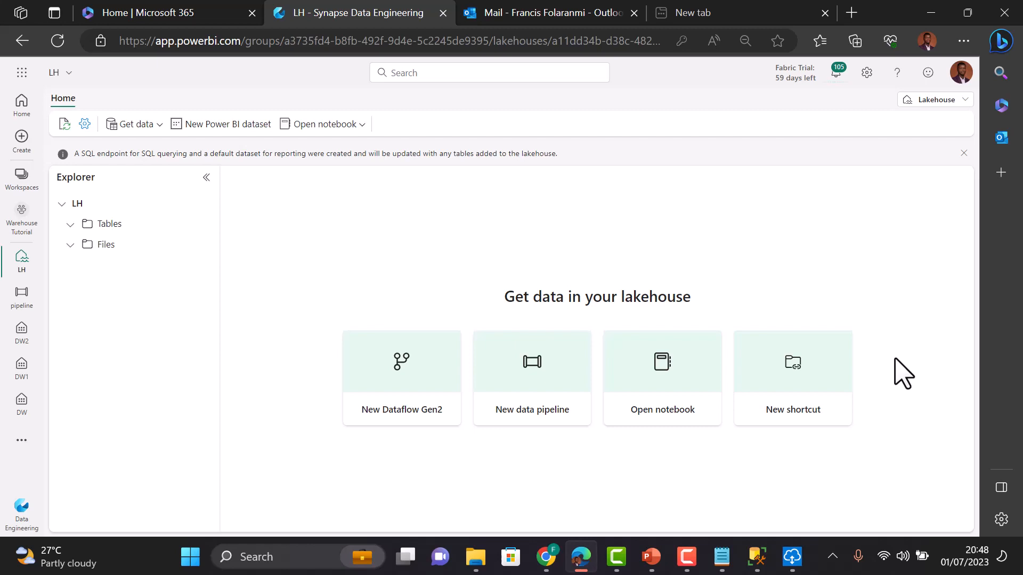
Step: Create a Microsoft OneLake shortcut in LH to the dbo.FactSales table of the DW2 warehouse, and refresh the lakehouse tables
{"action": "left_click", "coordinate": [783, 386]}
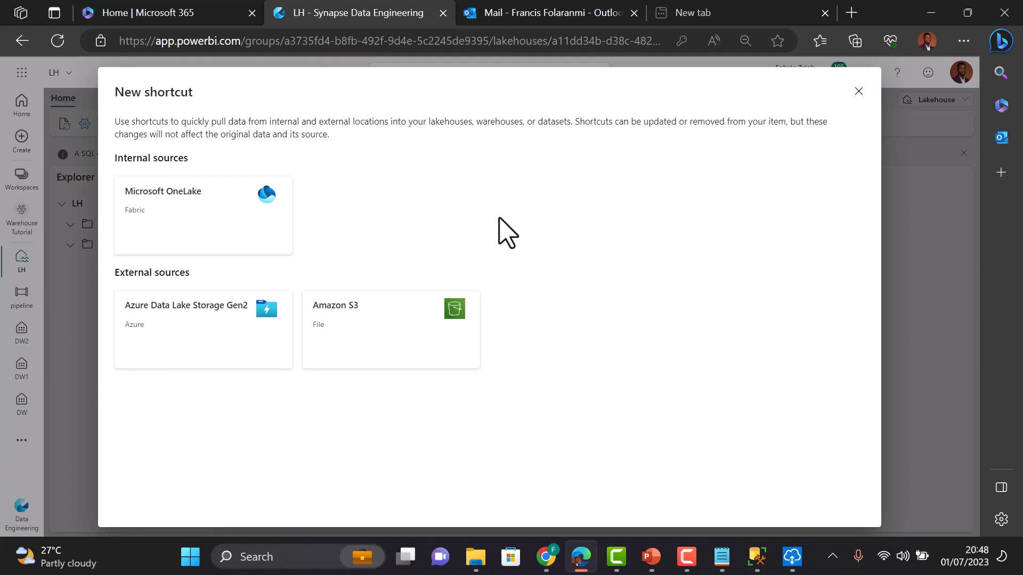
{"action": "left_click", "coordinate": [181, 226]}
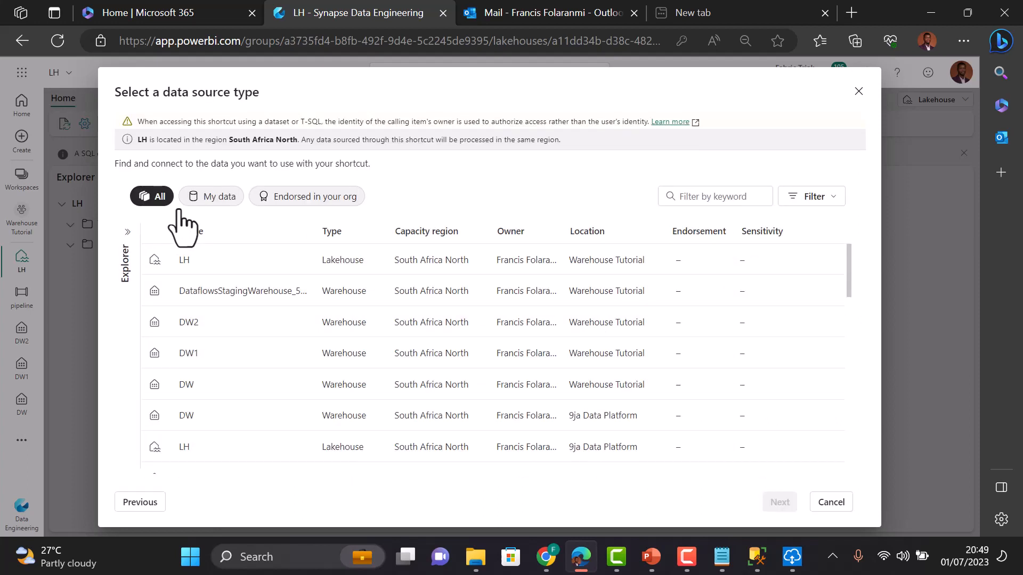
{"action": "left_click", "coordinate": [193, 326]}
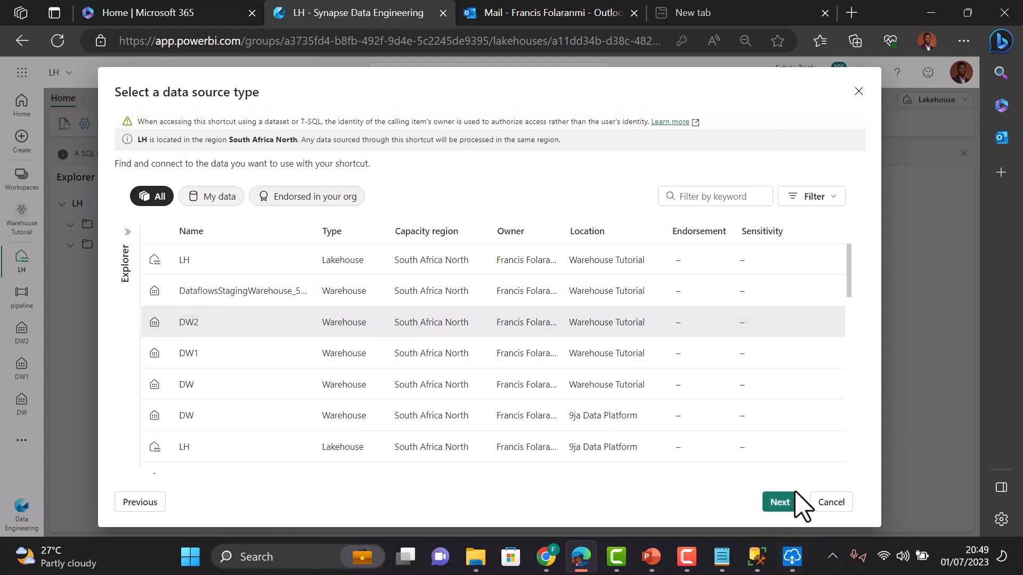
{"action": "left_click", "coordinate": [780, 505]}
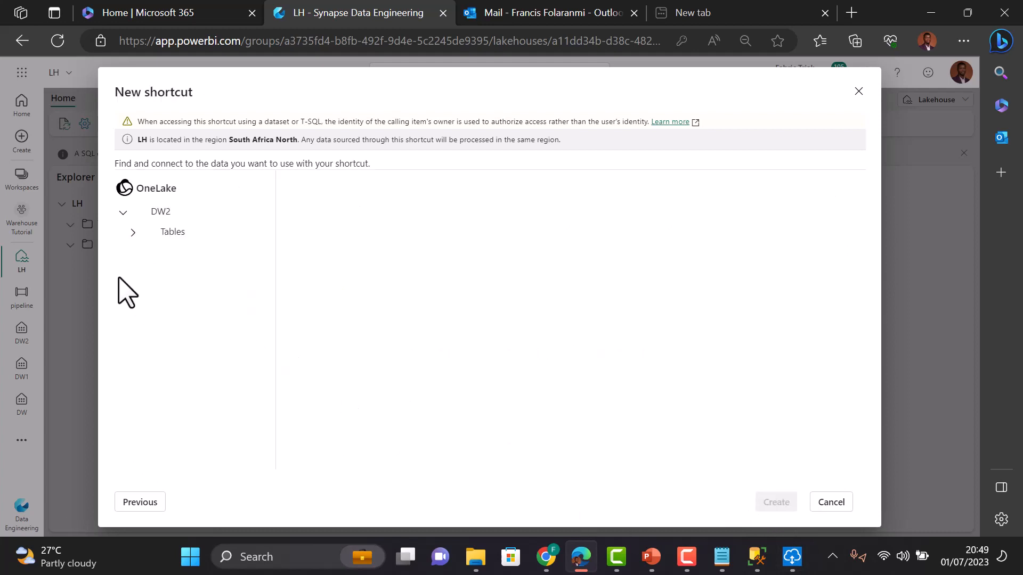
{"action": "left_click", "coordinate": [133, 233]}
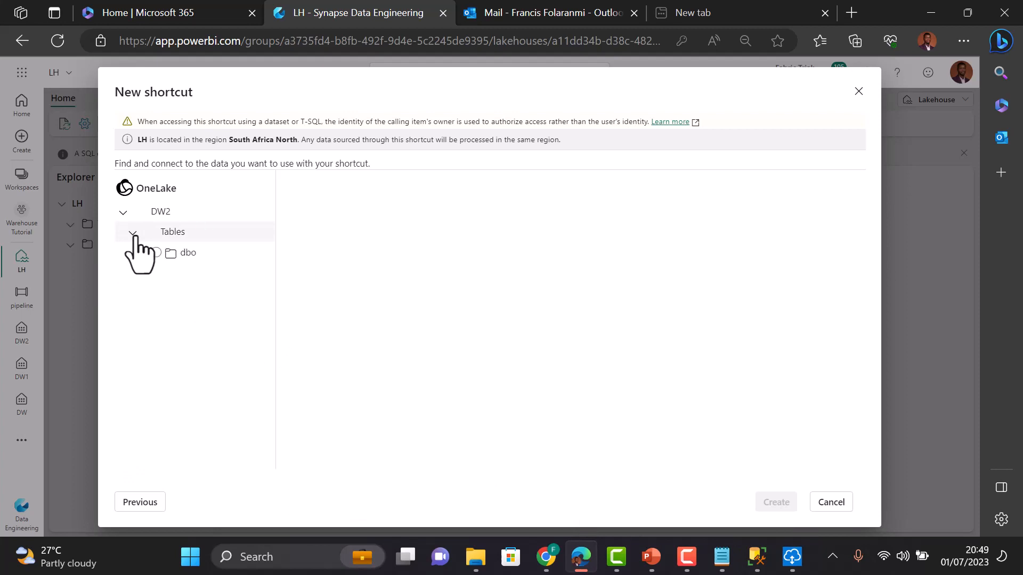
{"action": "left_click", "coordinate": [142, 252]}
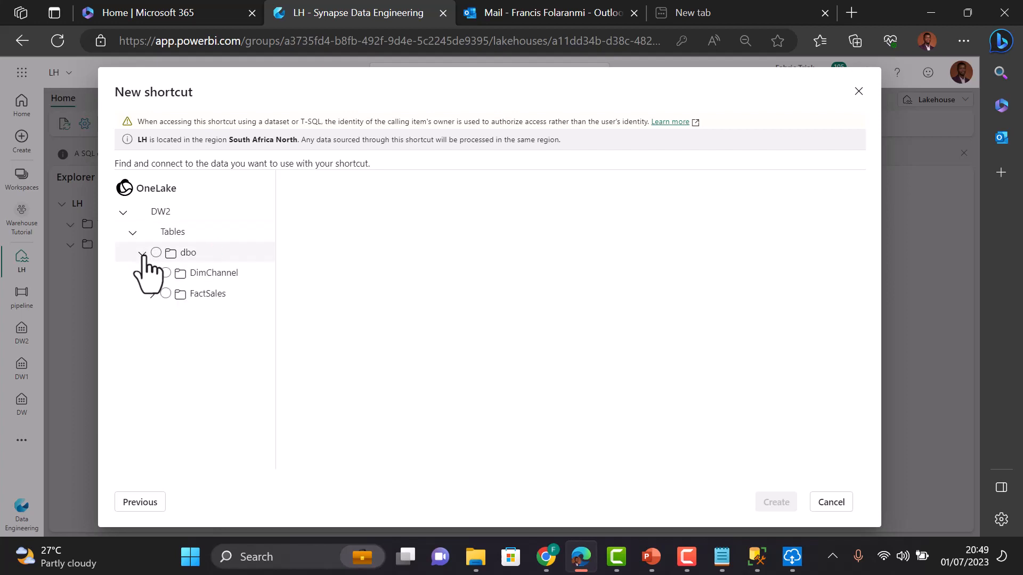
{"action": "left_click", "coordinate": [166, 294]}
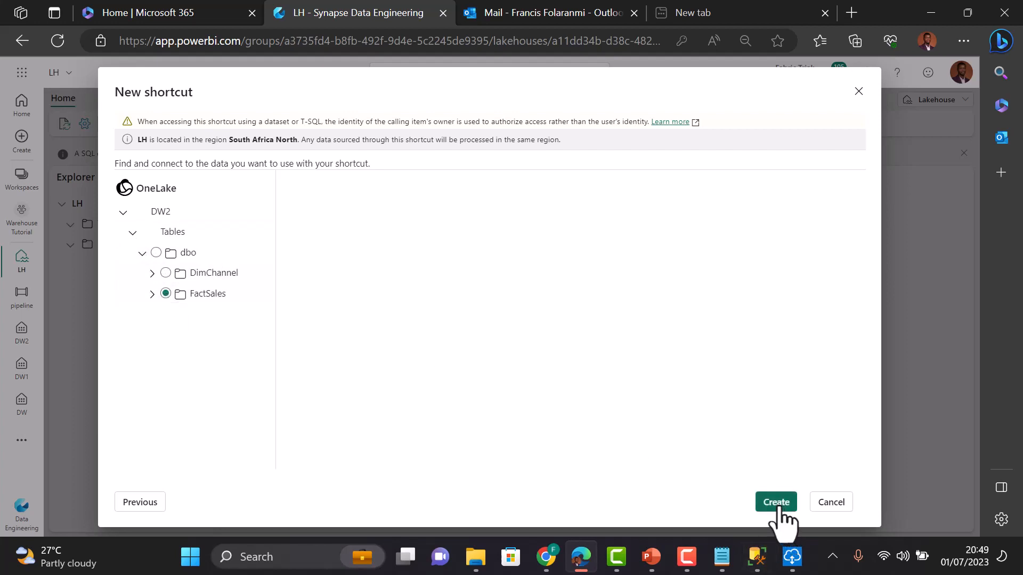
{"action": "left_click", "coordinate": [776, 503]}
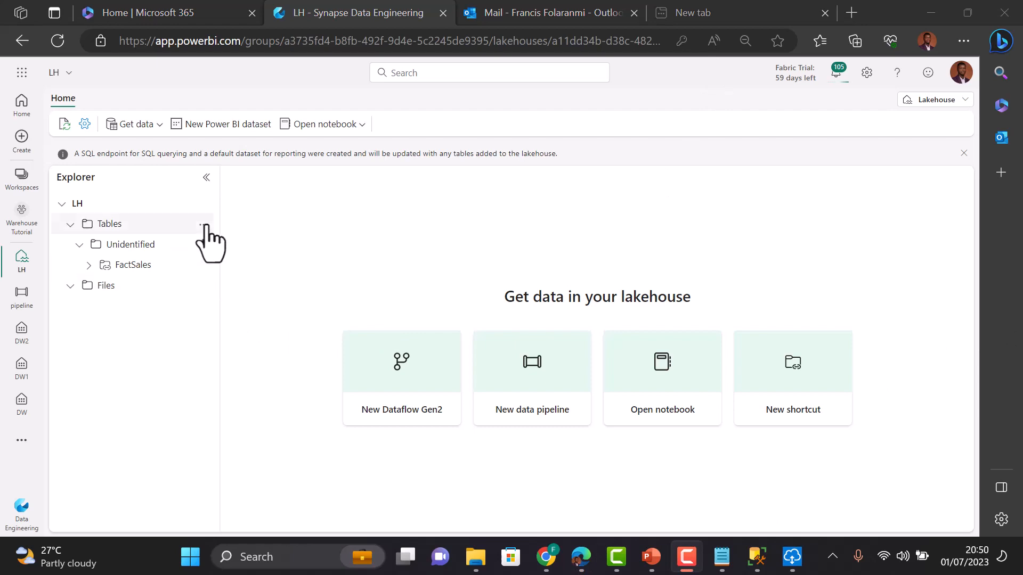
{"action": "left_click", "coordinate": [204, 225]}
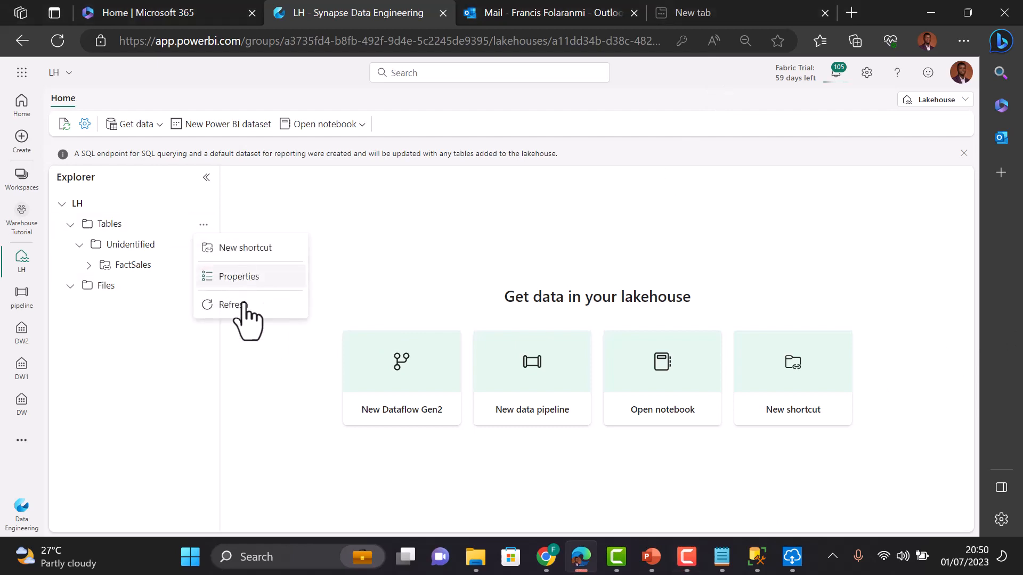
{"action": "left_click", "coordinate": [243, 307]}
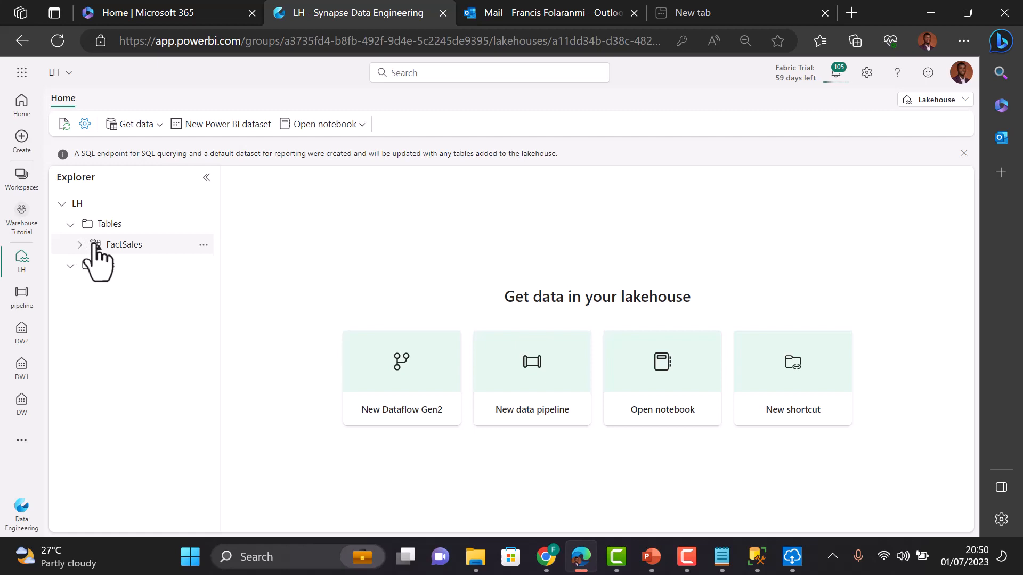
Step: Create a new notebook from the LH lakehouse and add a cell that loads the FactSales table with Spark
{"action": "left_click", "coordinate": [358, 128]}
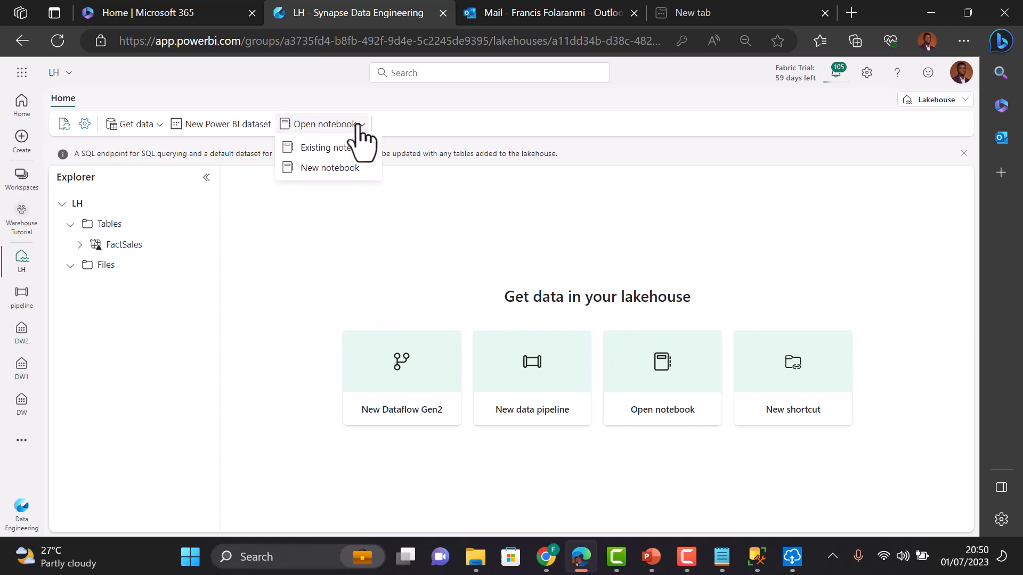
{"action": "left_click", "coordinate": [327, 168]}
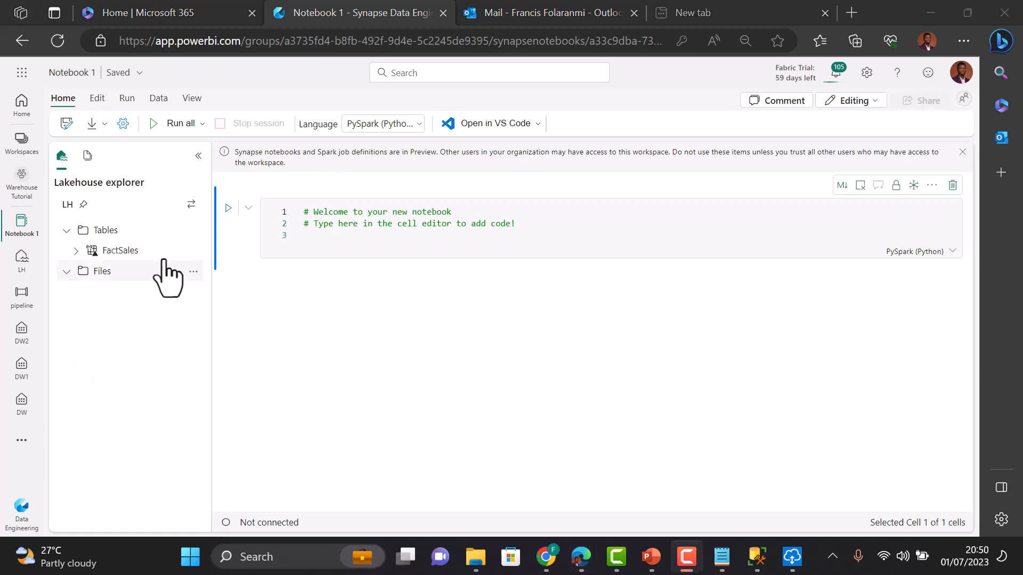
{"action": "mouse_move", "coordinate": [195, 252]}
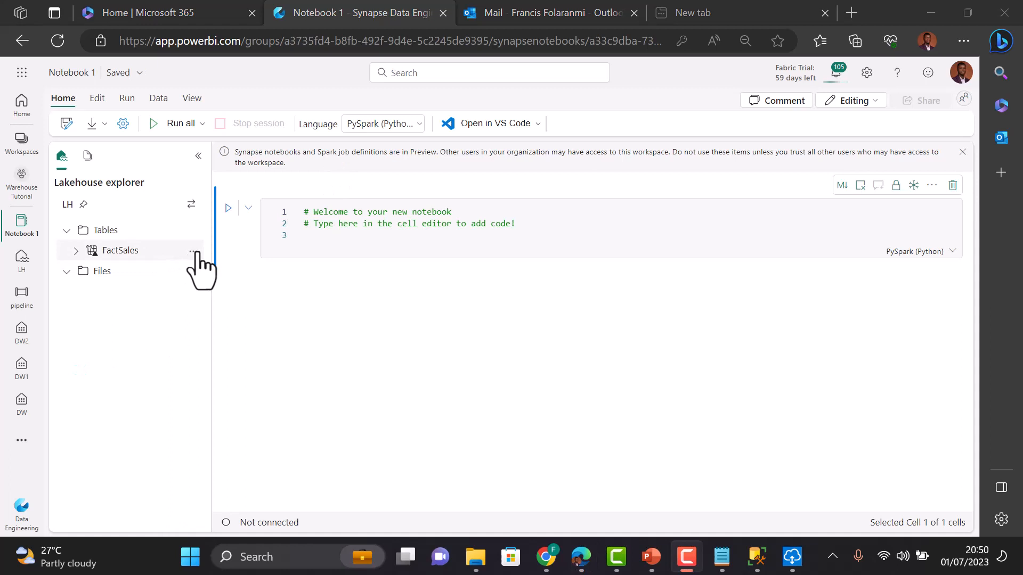
{"action": "left_click", "coordinate": [194, 252]}
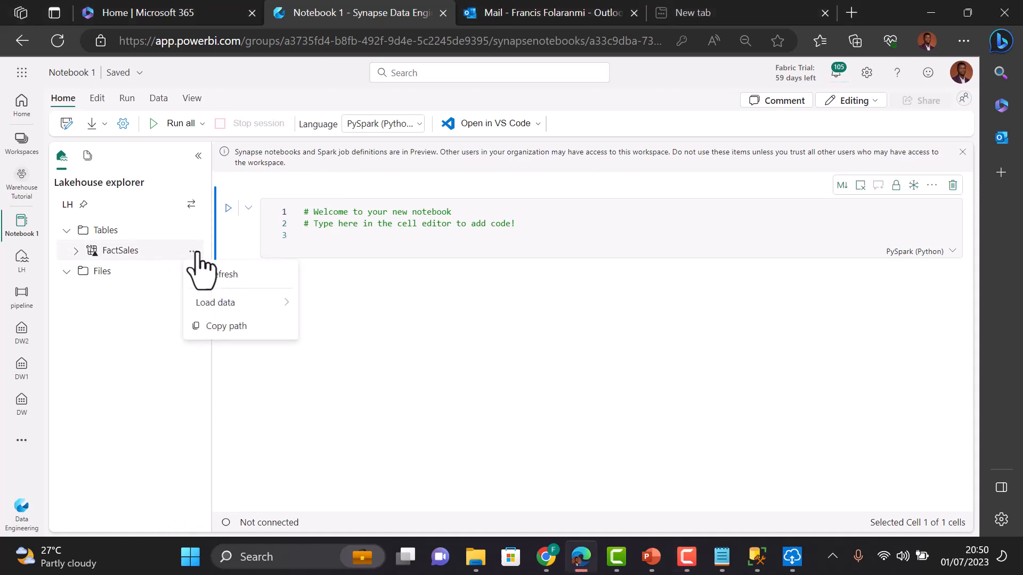
{"action": "mouse_move", "coordinate": [276, 311]}
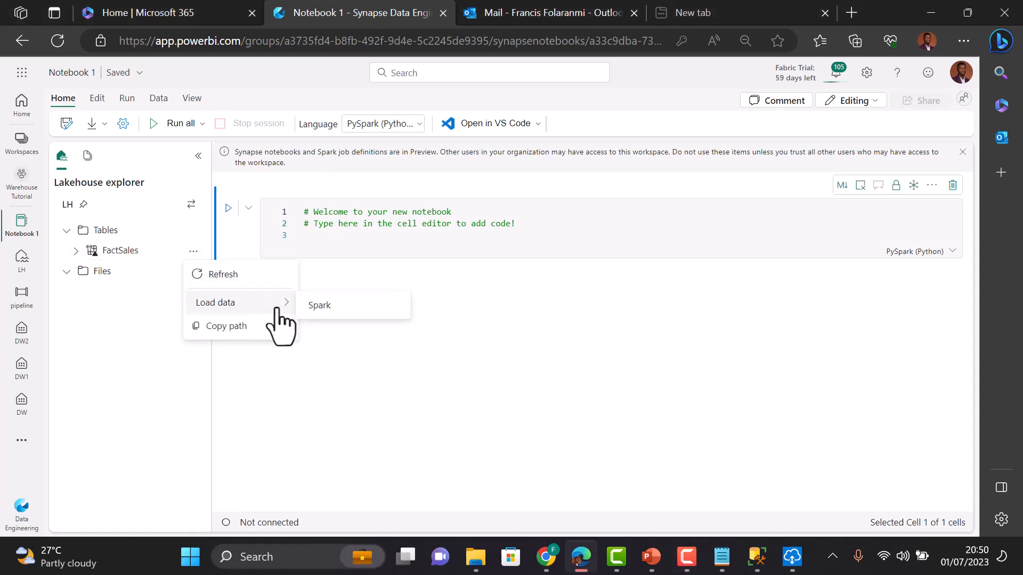
{"action": "left_click", "coordinate": [356, 309]}
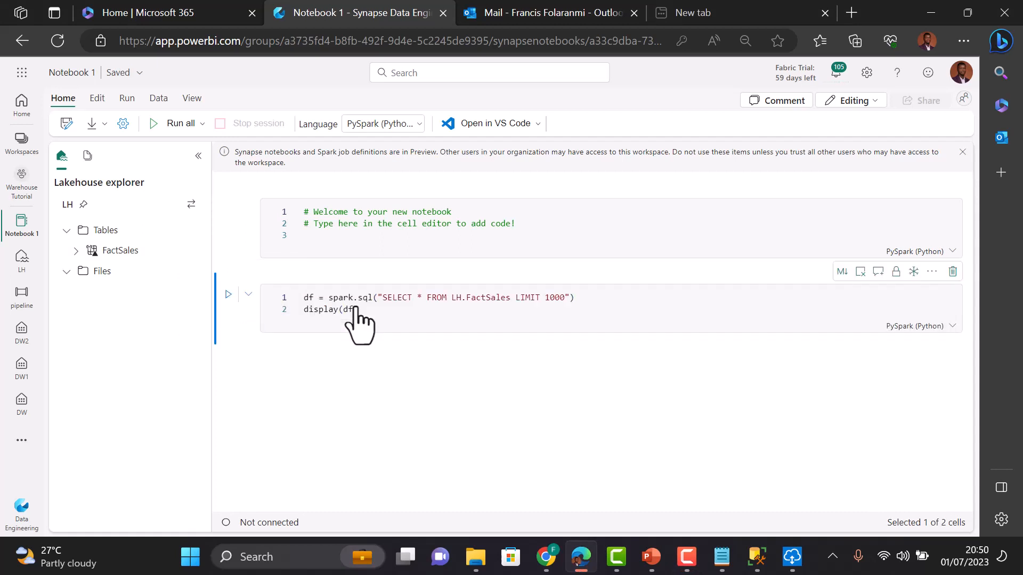
Step: Run the cell that selects 1000 rows from LH.FactSales and look through the resulting table
{"action": "left_click", "coordinate": [384, 313]}
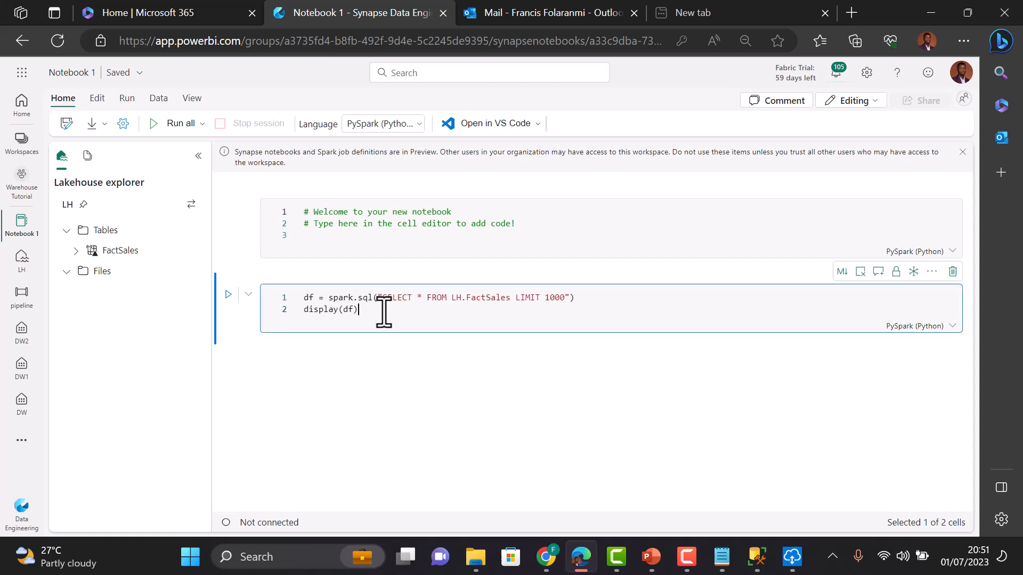
{"action": "left_click", "coordinate": [227, 293]}
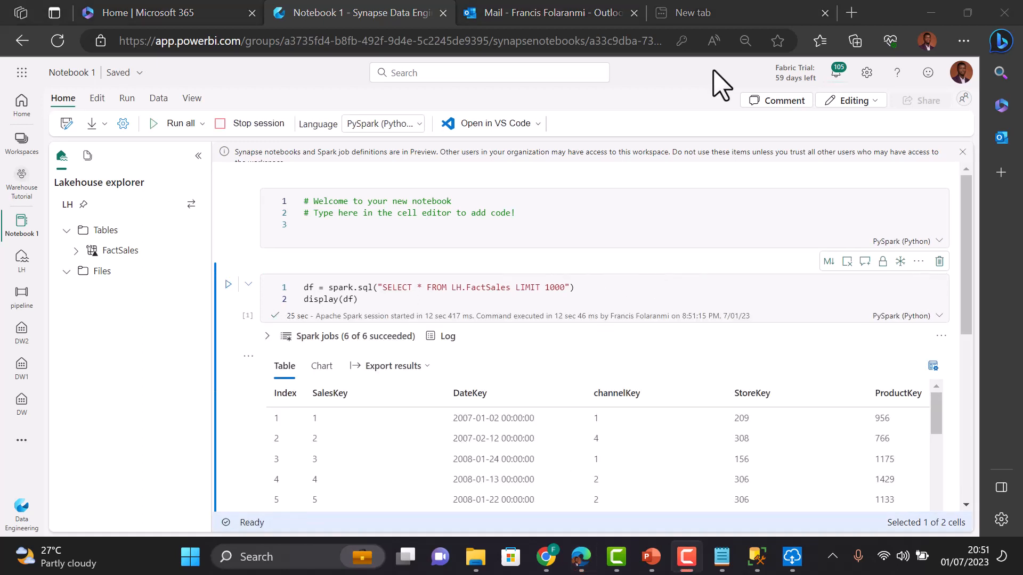
{"action": "scroll", "coordinate": [274, 413], "scroll_direction": "down", "scroll_amount": 3}
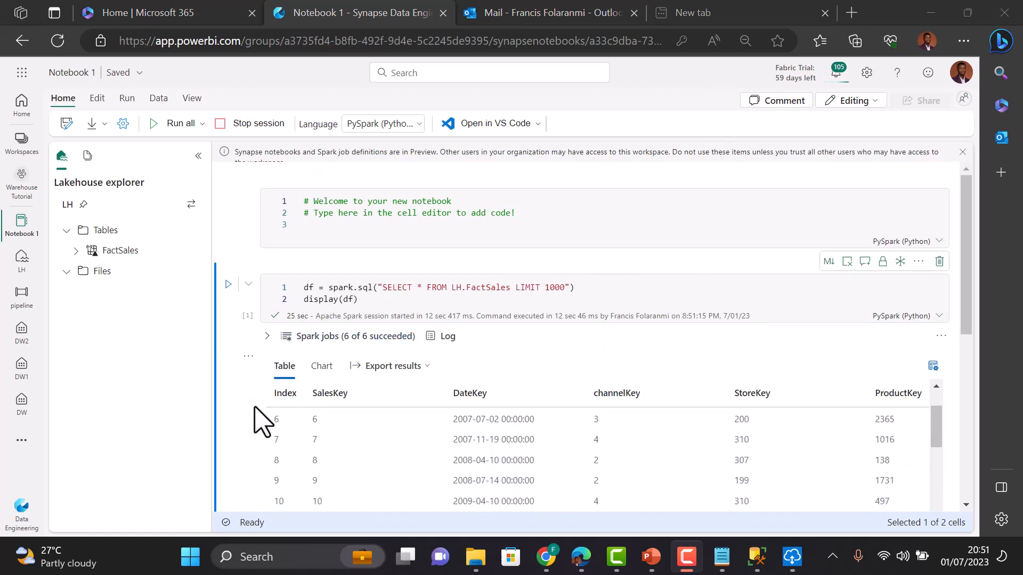
{"action": "scroll", "coordinate": [235, 440], "scroll_direction": "down", "scroll_amount": 3}
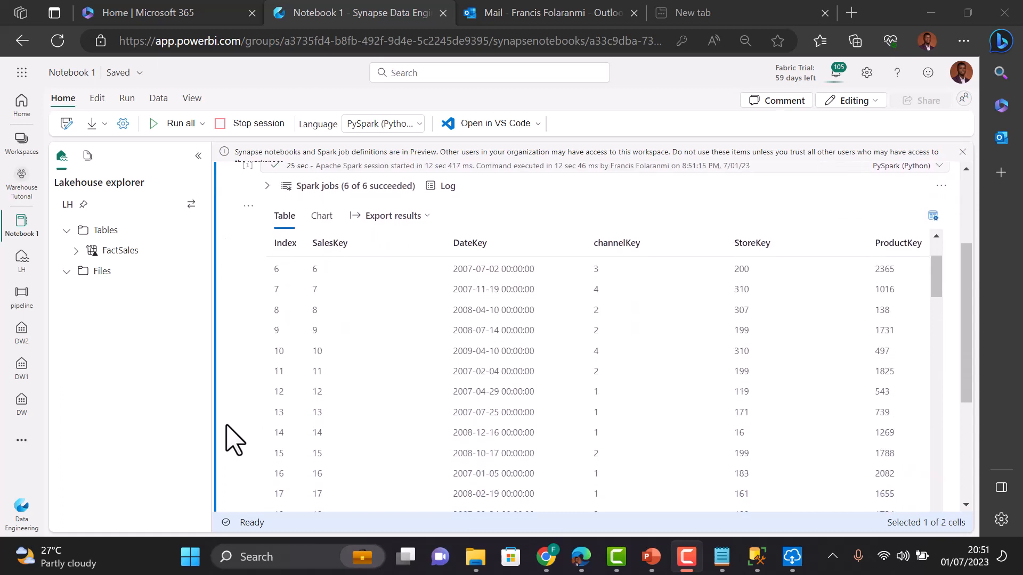
{"action": "scroll", "coordinate": [234, 440], "scroll_direction": "down", "scroll_amount": 3}
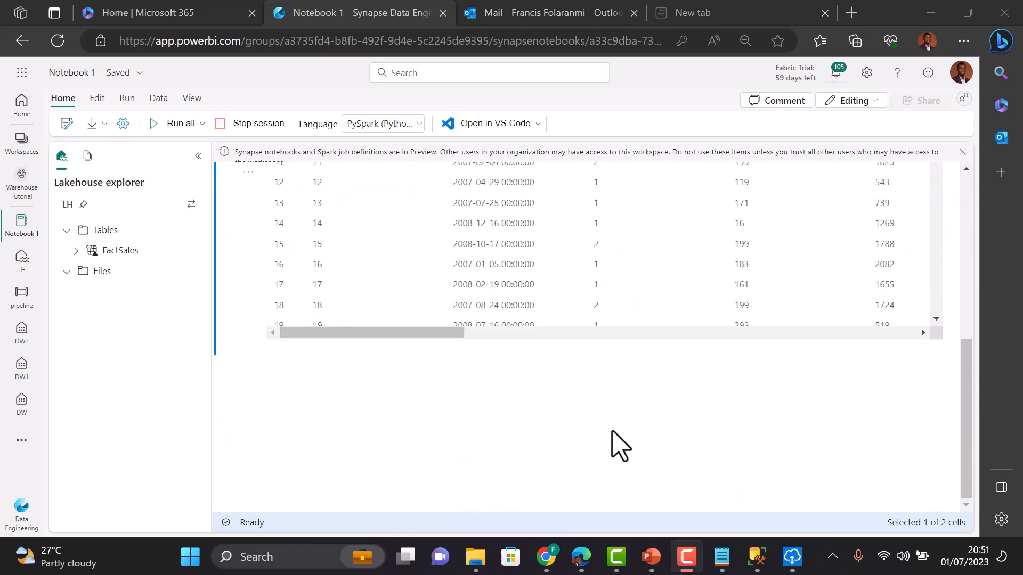
Step: Switch to Notepad and review the COPY INTO and city profit queries at the end of the SQL Queries file
{"action": "left_click", "coordinate": [723, 560]}
{"action": "left_click", "coordinate": [318, 448]}
{"action": "scroll", "coordinate": [318, 448], "scroll_direction": "down", "scroll_amount": 2}
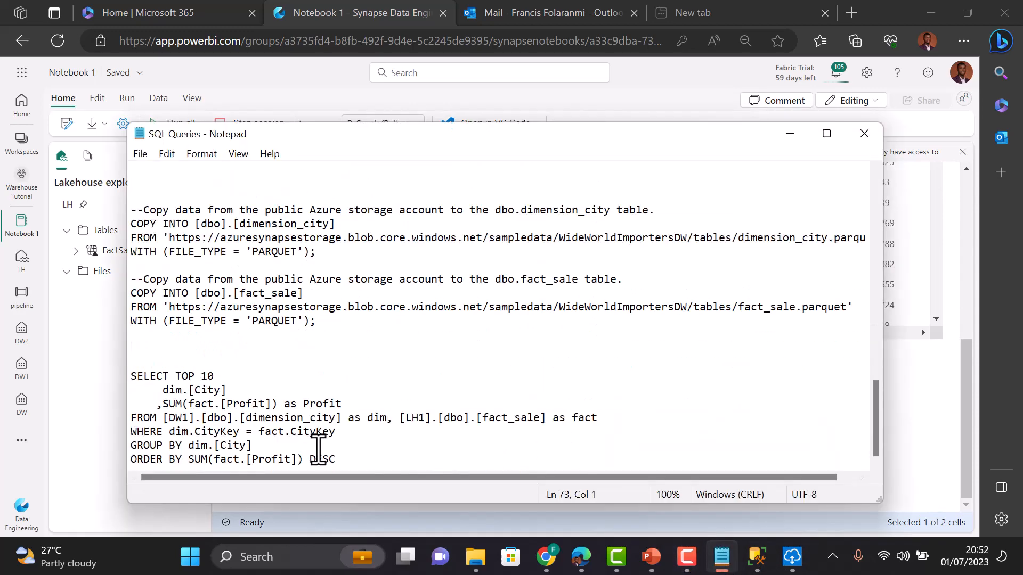
{"action": "scroll", "coordinate": [318, 448], "scroll_direction": "up", "scroll_amount": 1}
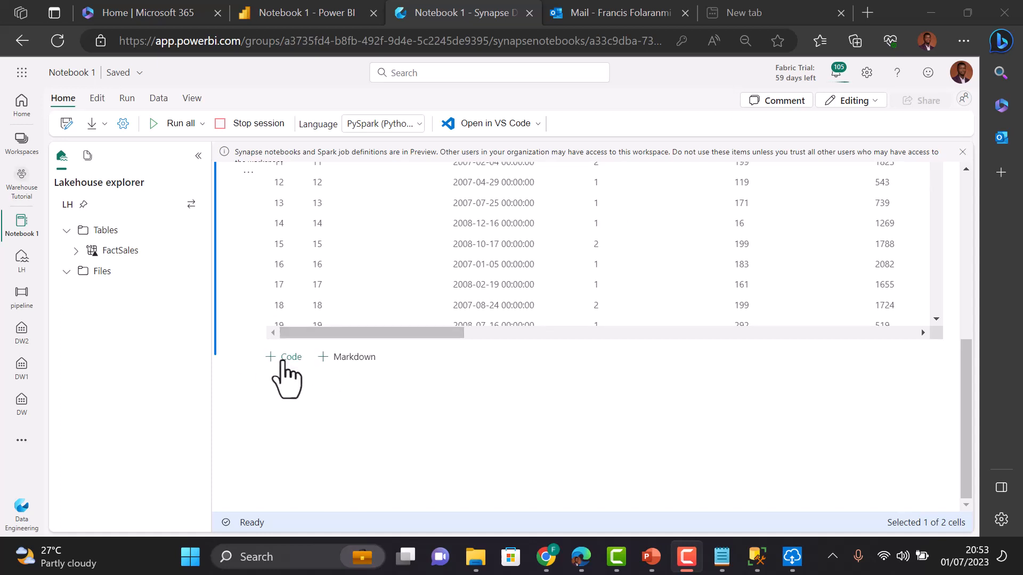
Step: Add a code cell with "data = df.toPandas()" and "display(data)" below the FactSales results, and run it
{"action": "left_click", "coordinate": [283, 362]}
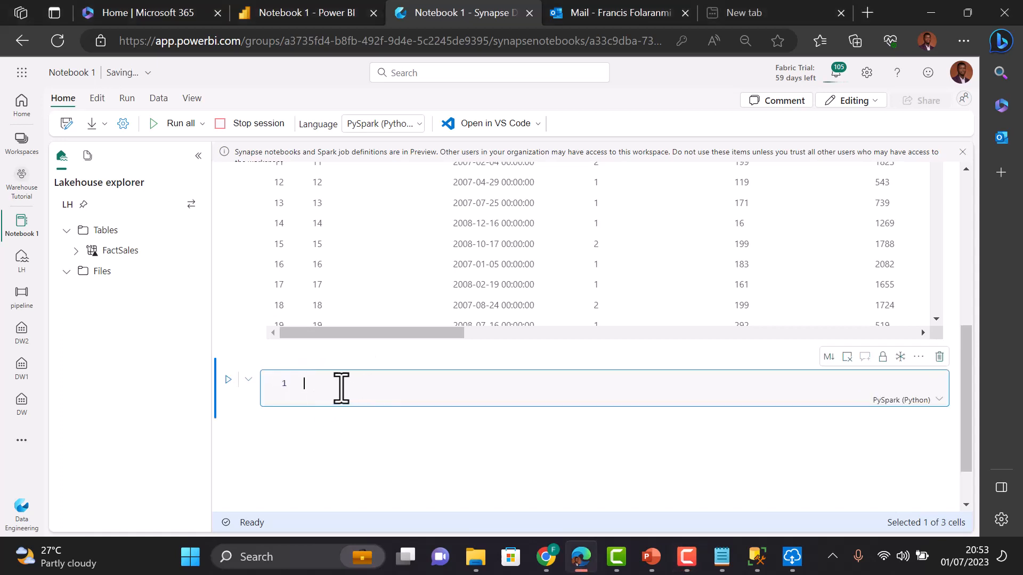
{"action": "type", "text": "data = df.toPandas() display(data)"}
{"action": "scroll", "coordinate": [248, 271], "scroll_direction": "up", "scroll_amount": 3}
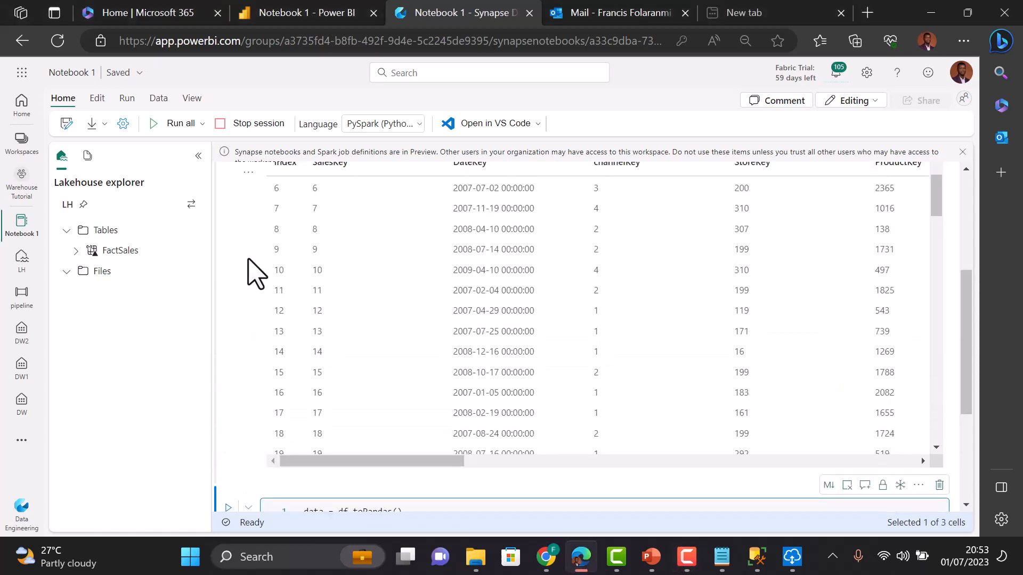
{"action": "scroll", "coordinate": [257, 271], "scroll_direction": "up", "scroll_amount": 2}
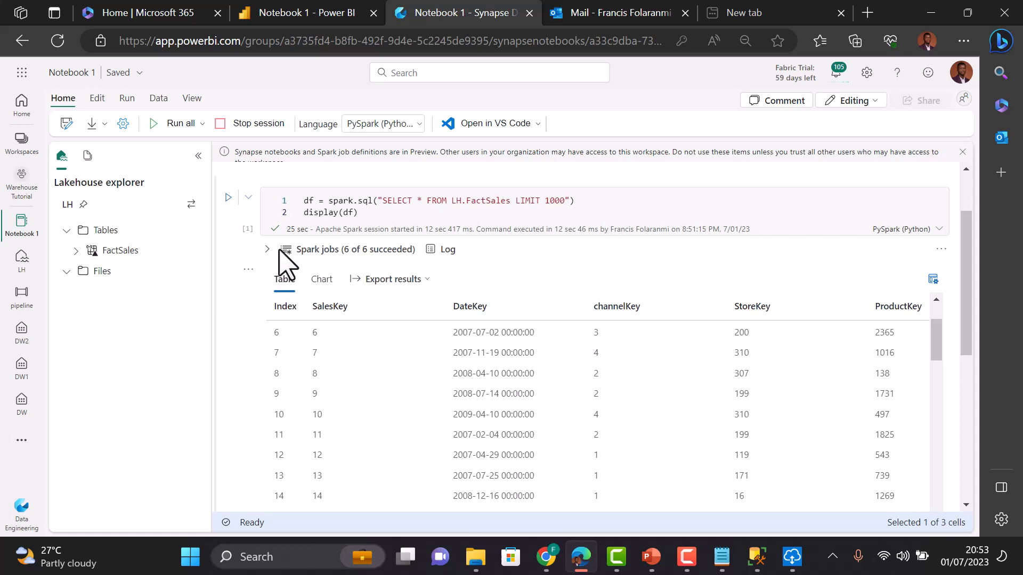
{"action": "scroll", "coordinate": [244, 449], "scroll_direction": "down", "scroll_amount": 6}
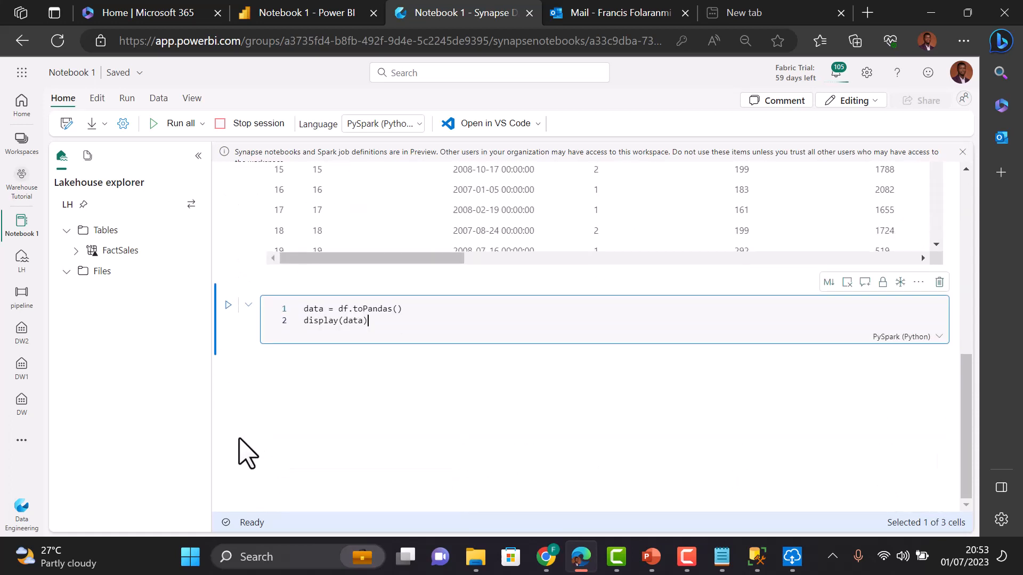
{"action": "left_click", "coordinate": [377, 323]}
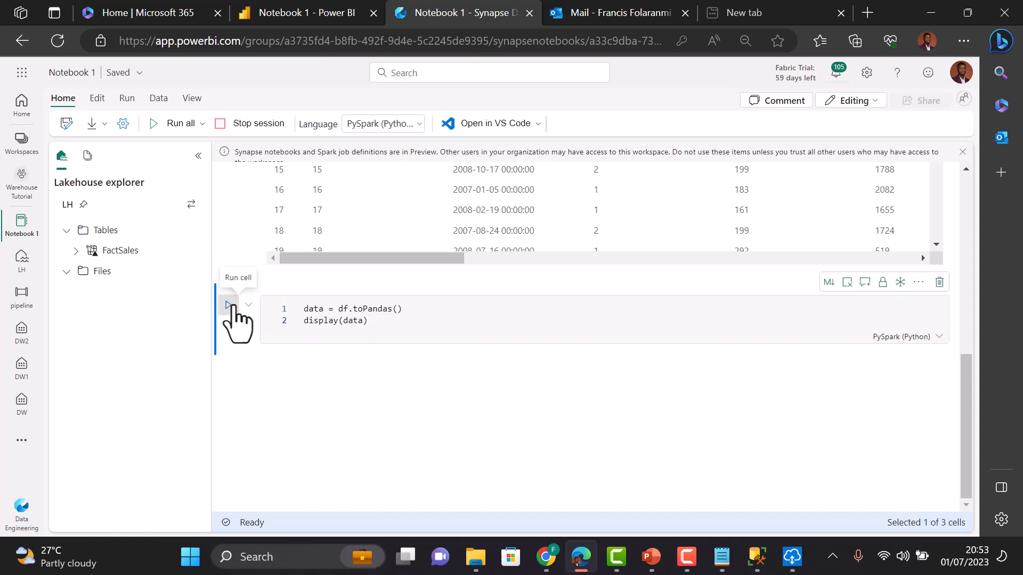
{"action": "left_click", "coordinate": [232, 305]}
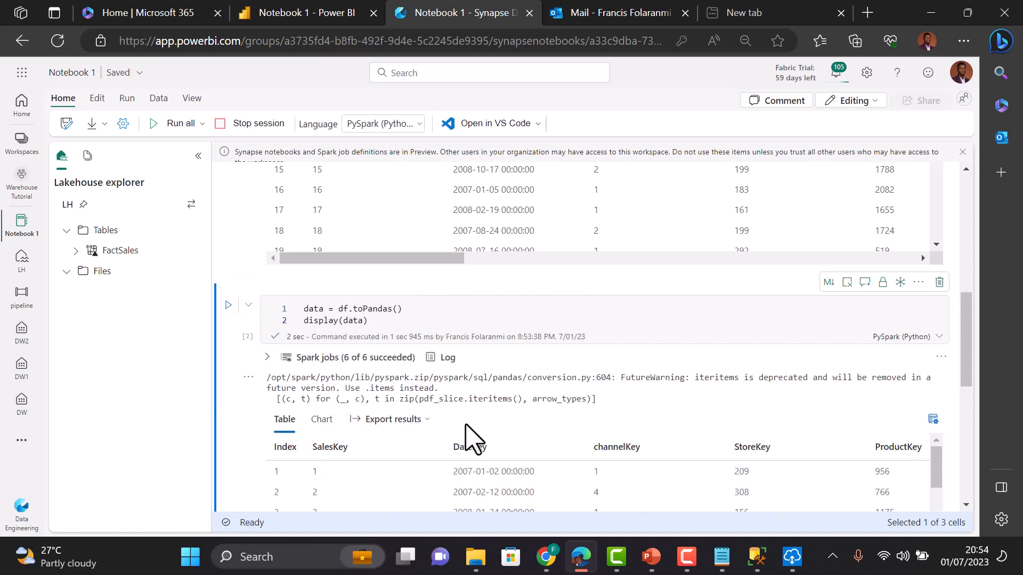
Step: Try running Data.describe() in a new code cell below the pandas output, and delete that cell
{"action": "scroll", "coordinate": [242, 463], "scroll_direction": "down", "scroll_amount": 10}
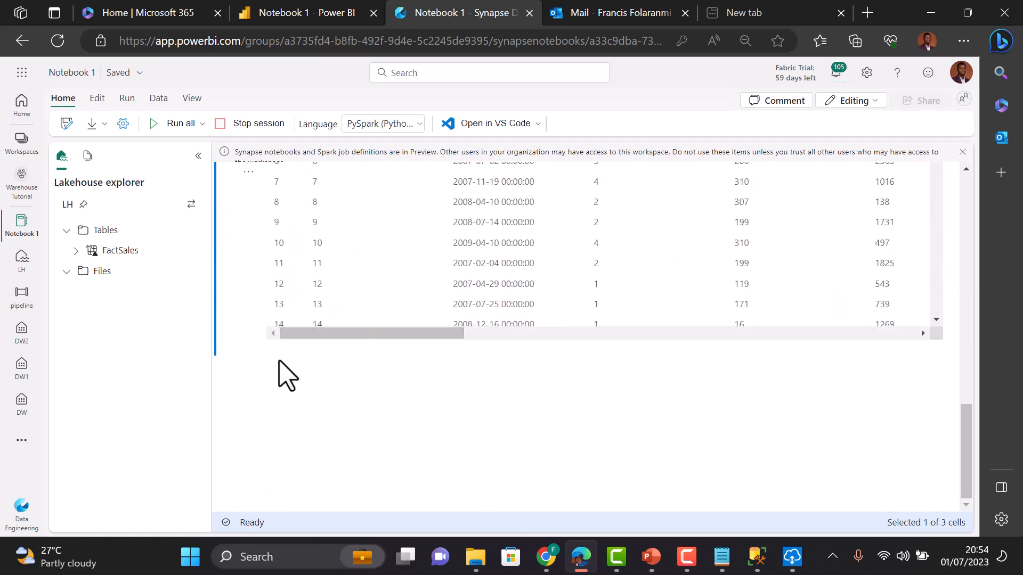
{"action": "left_click", "coordinate": [281, 356]}
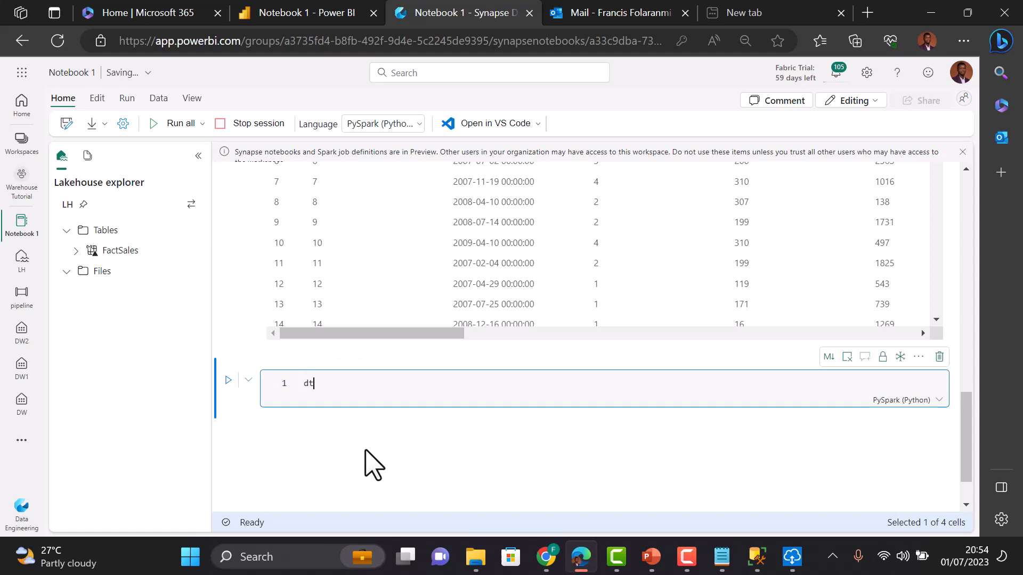
{"action": "type", "text": "dta.describe("}
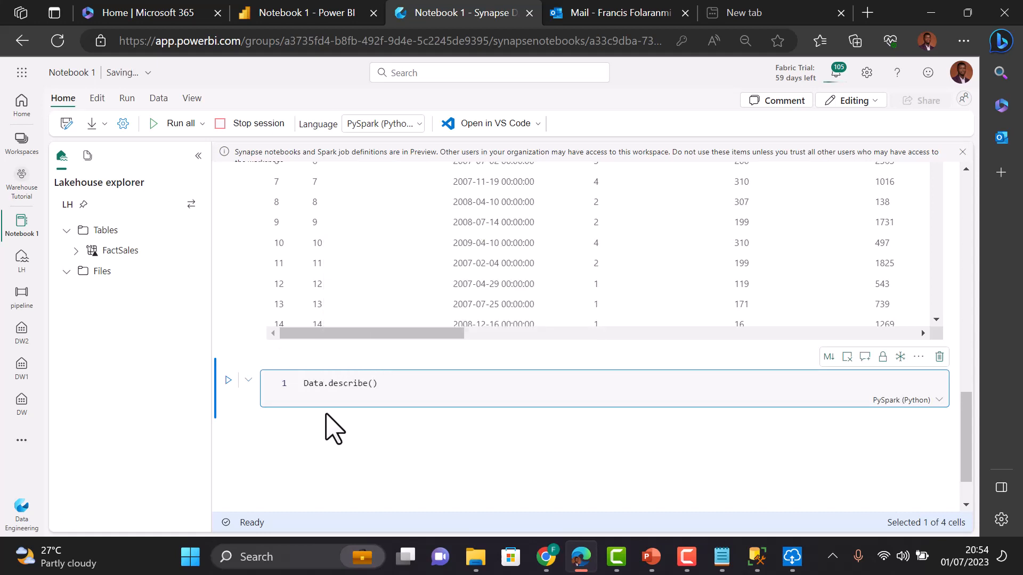
{"action": "left_click", "coordinate": [228, 379]}
{"action": "key", "text": "d"}
{"action": "key", "text": "d"}
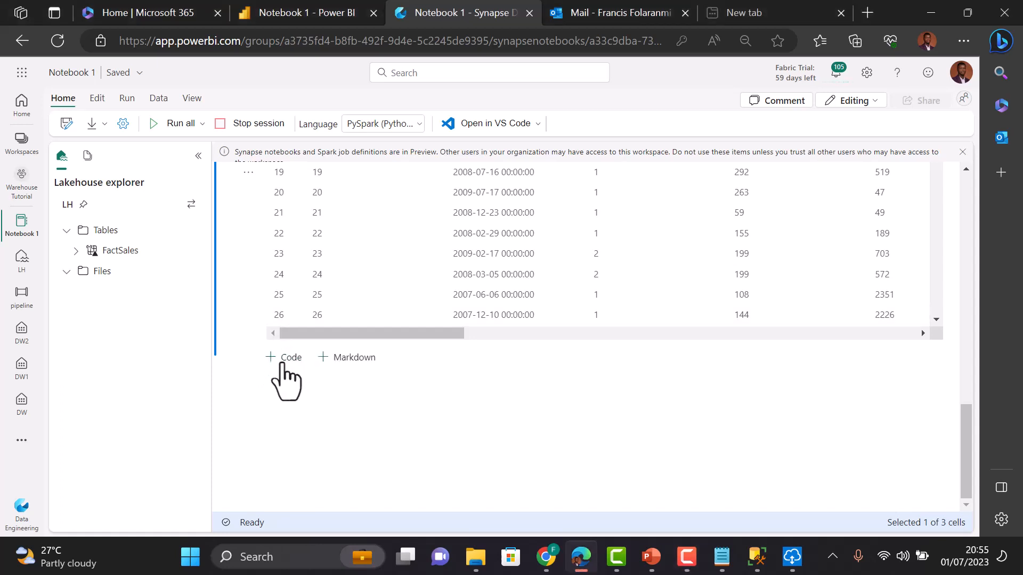
Step: Add a code cell with "data.describe()" below the pandas output and run it to get the summary statistics
{"action": "left_click", "coordinate": [282, 365]}
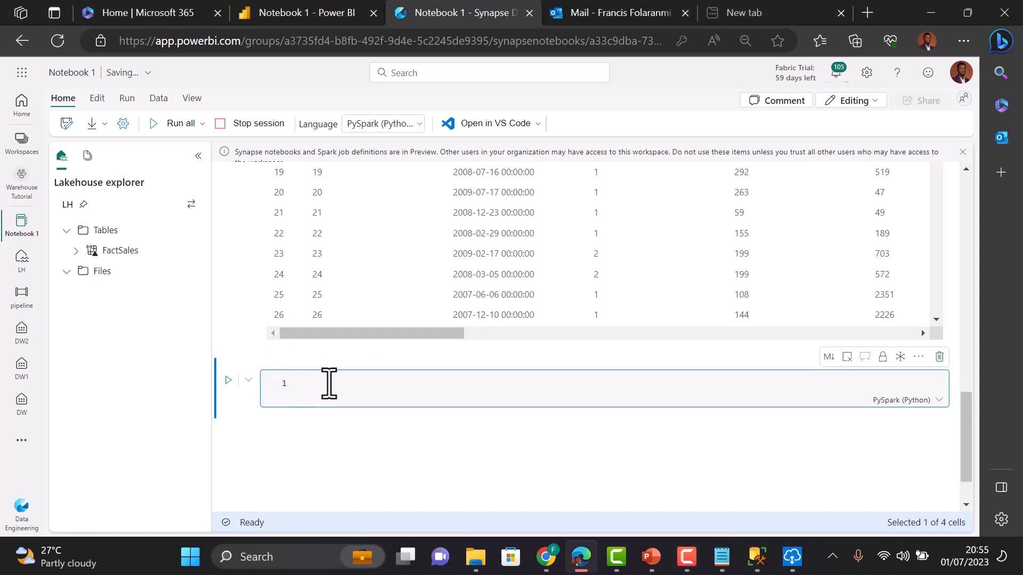
{"action": "type", "text": "dat"}
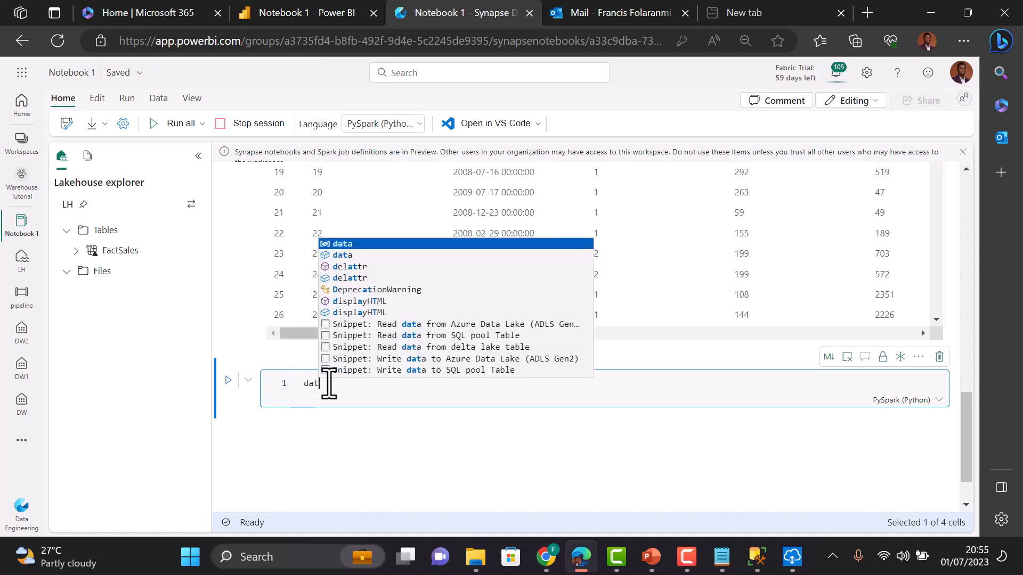
{"action": "type", "text": "a.describe("}
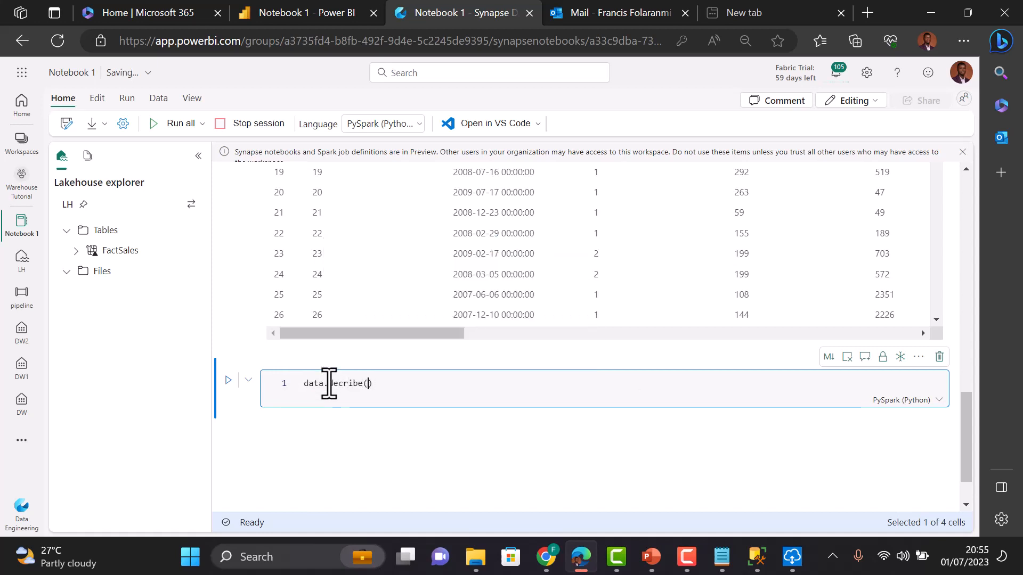
{"action": "left_click", "coordinate": [228, 381]}
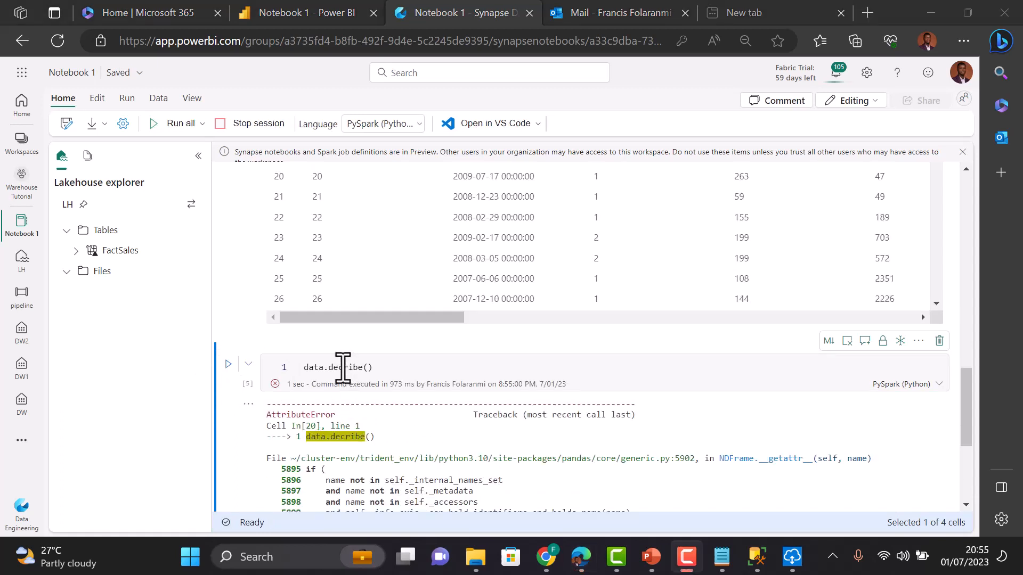
{"action": "left_click", "coordinate": [341, 368]}
{"action": "type", "text": "s"}
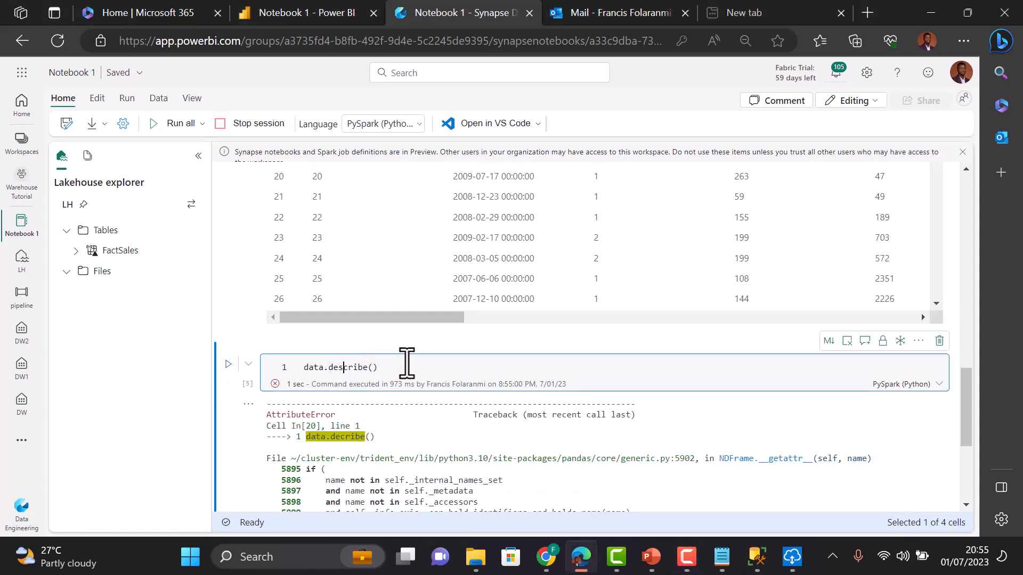
{"action": "left_click", "coordinate": [228, 365]}
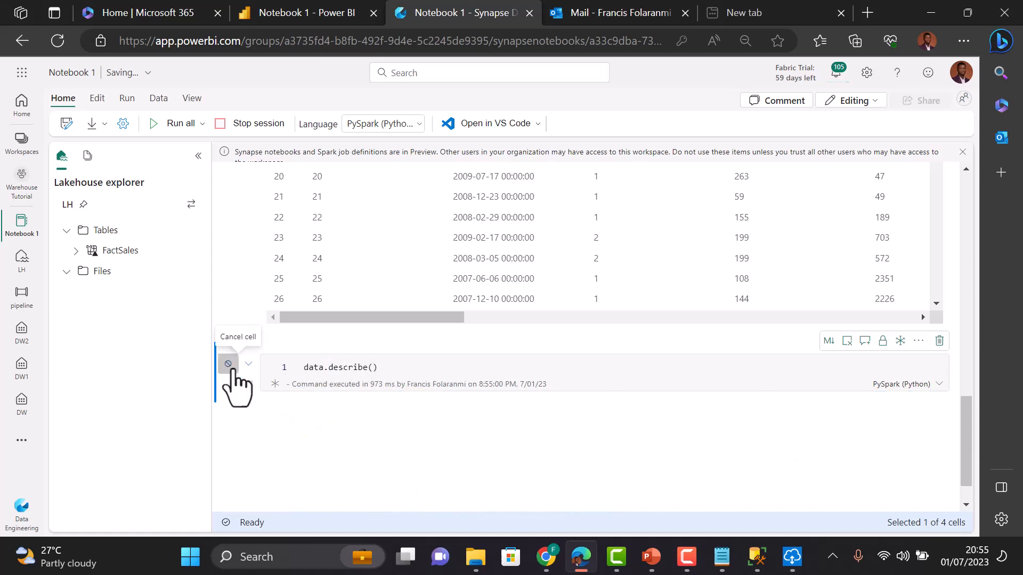
{"action": "scroll", "coordinate": [420, 440], "scroll_direction": "down", "scroll_amount": 3}
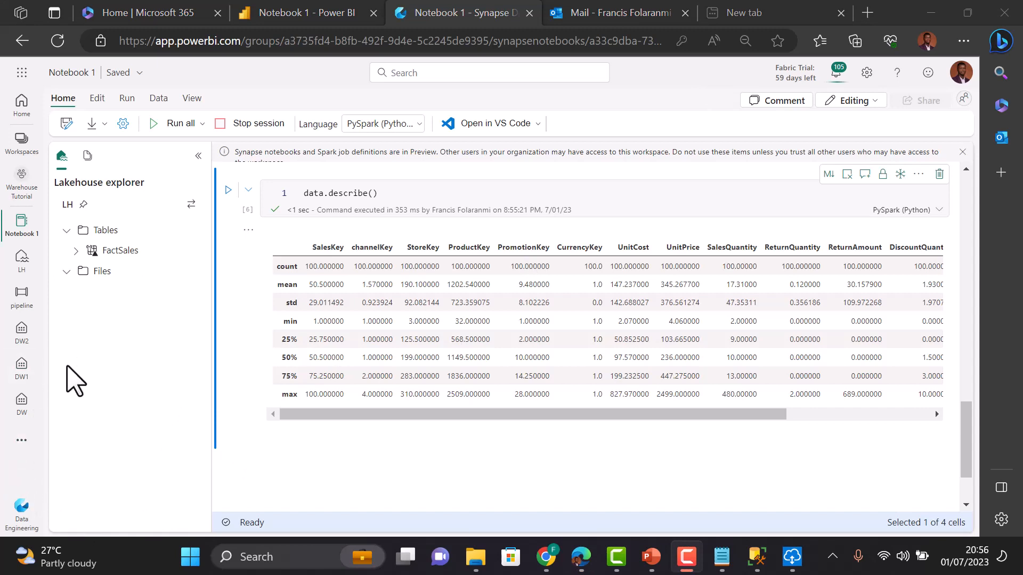
Step: Open the DW warehouse and add the DW1 warehouse to its explorer for cross-warehouse querying
{"action": "left_click", "coordinate": [21, 401]}
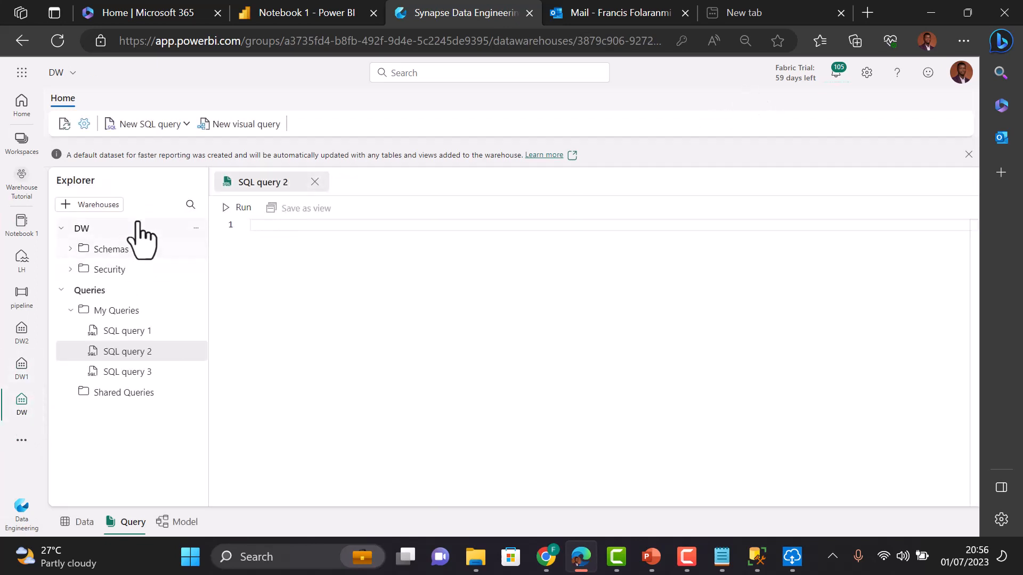
{"action": "left_click", "coordinate": [66, 204]}
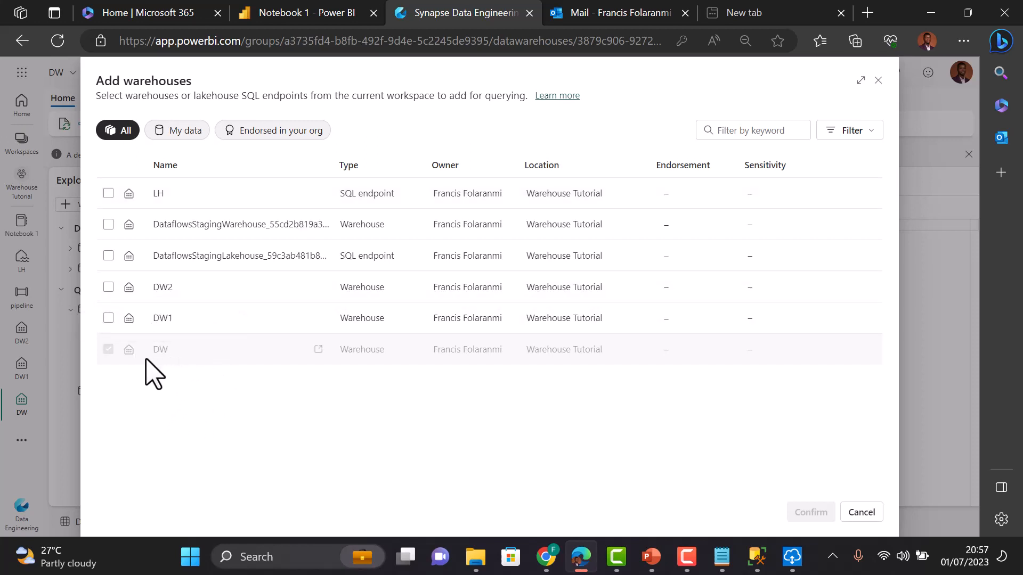
{"action": "left_click", "coordinate": [108, 318]}
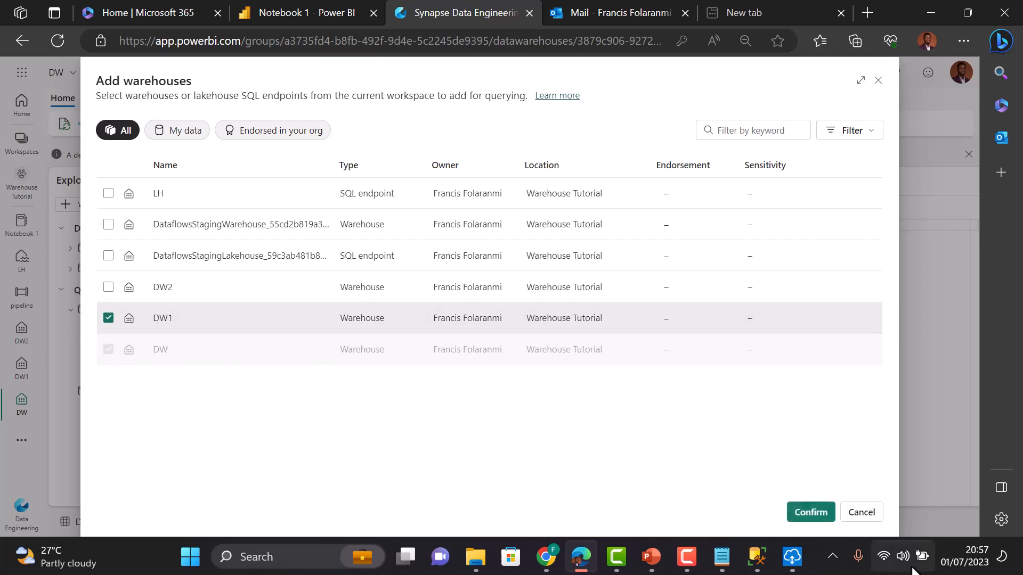
{"action": "left_click", "coordinate": [811, 513]}
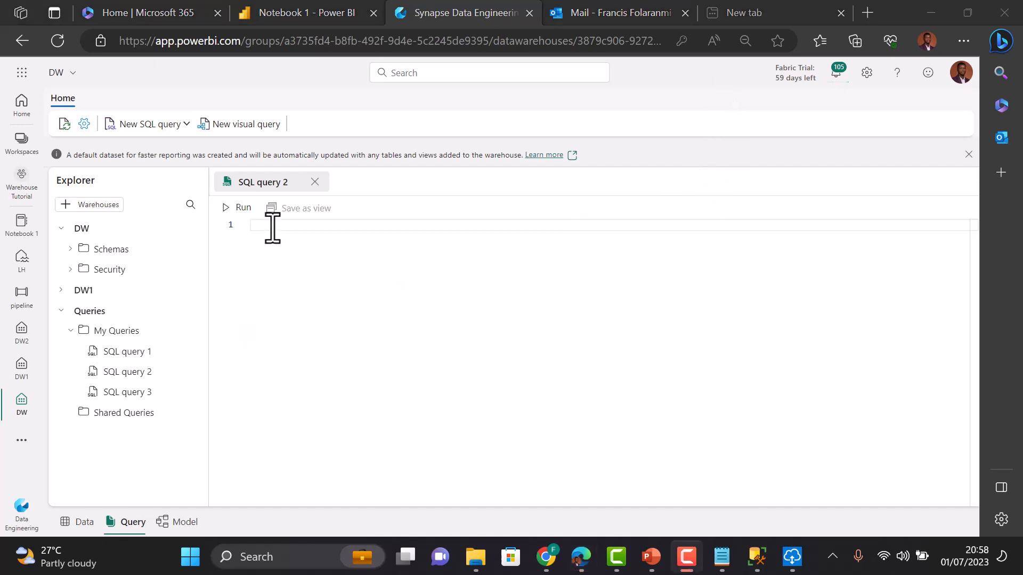
Step: Paste the city profit query over dimension_city and fact_sale into SQL query 2 and set its row limit to TOP 100
{"action": "left_click", "coordinate": [273, 228]}
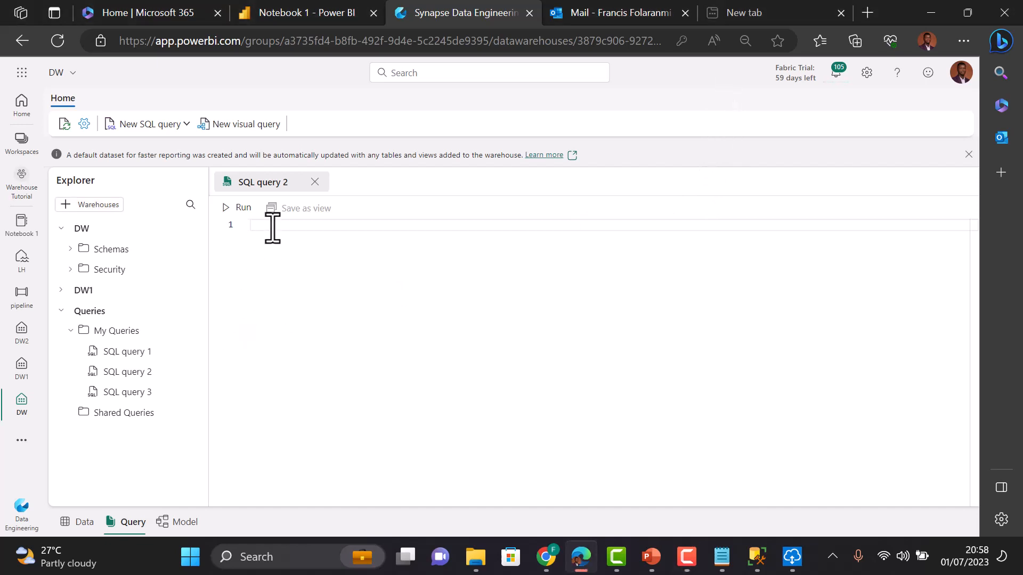
{"action": "type", "text": "SELECT TOP 10      dim.[City]     ,SUM(fact.[Profit]) as Profit FROM [DW1].[dbo].[dimension_city] as dim, [LH1].[dbo].[fact_sale] as fact WHERE dim.CityKey = fact.CityKey GROUP BY dim.[City] ORDER BY SUM(fact.[Profit]) DESC"}
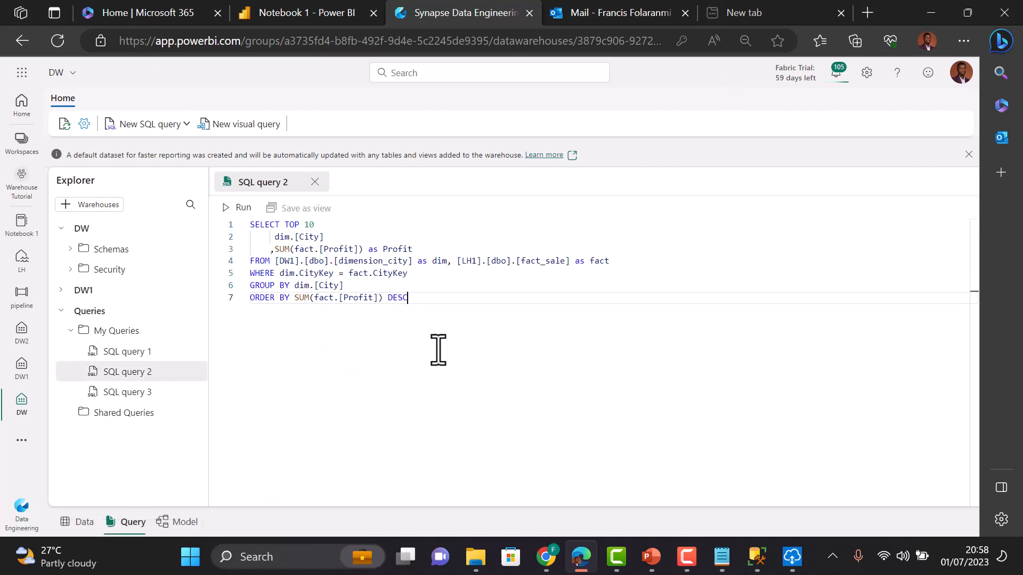
{"action": "left_click", "coordinate": [320, 226]}
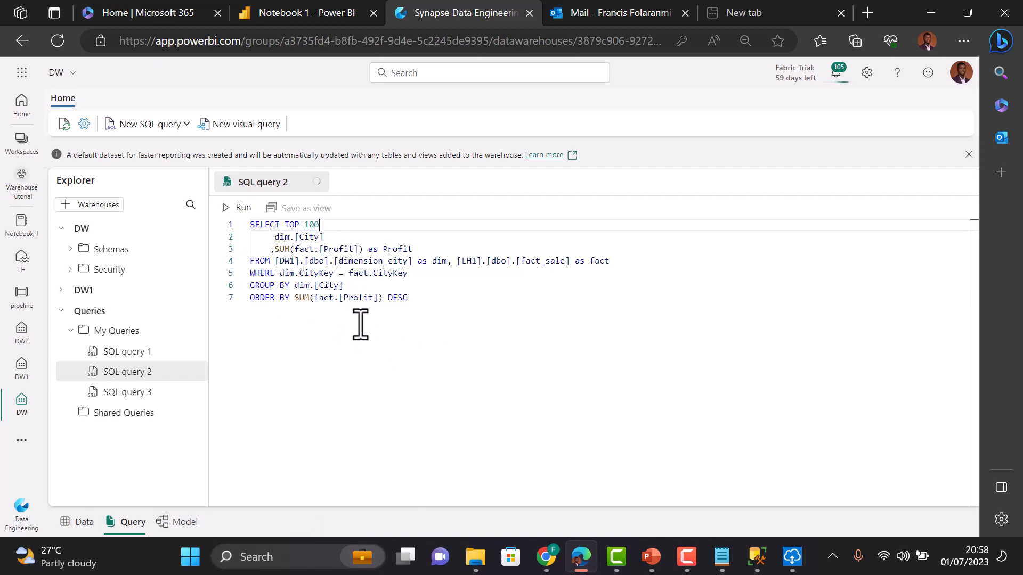
{"action": "left_click", "coordinate": [314, 261]}
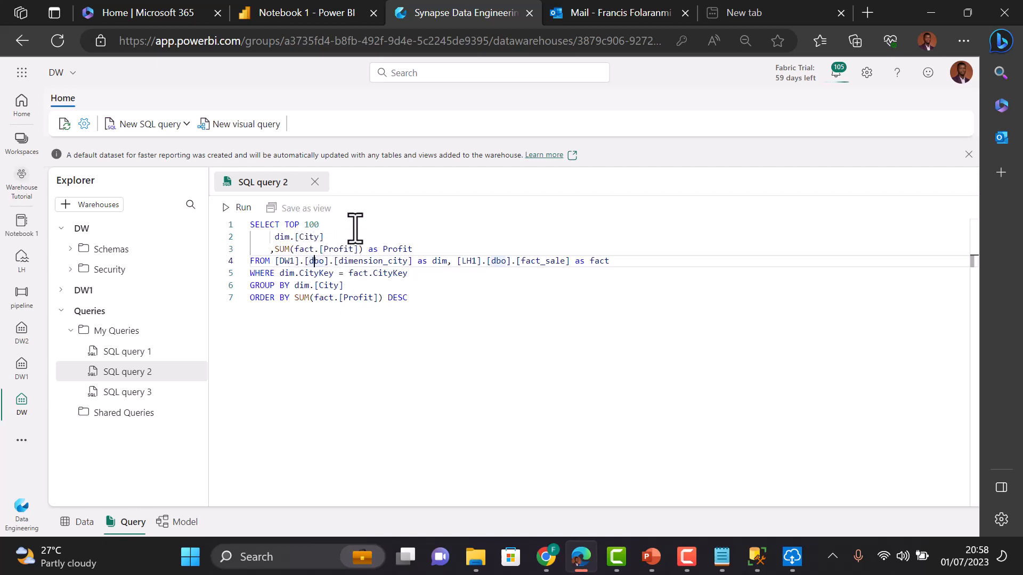
Step: Examine which tables the dbo schemas of the DW and DW1 warehouses contain
{"action": "left_click", "coordinate": [61, 228]}
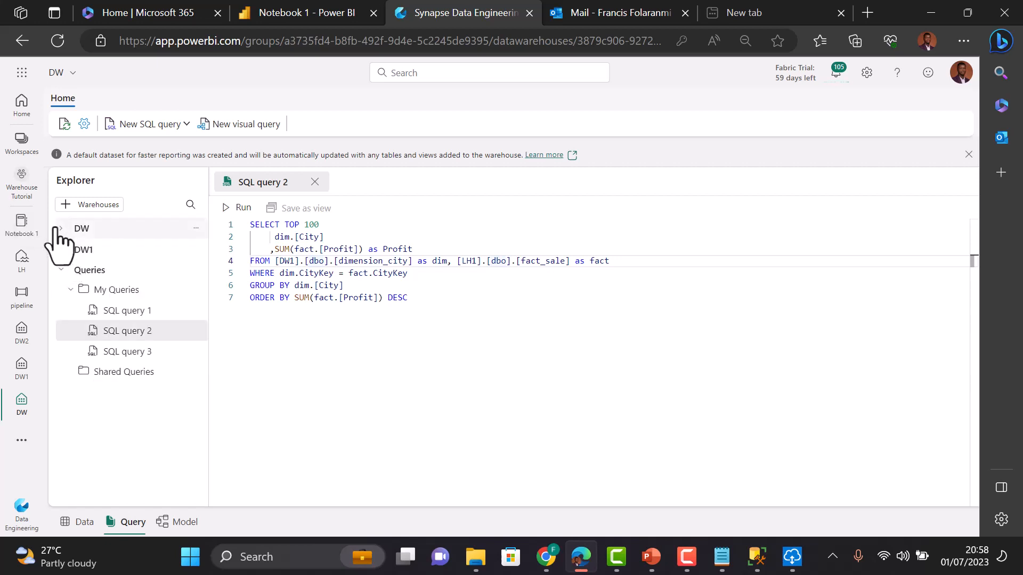
{"action": "left_click", "coordinate": [60, 228]}
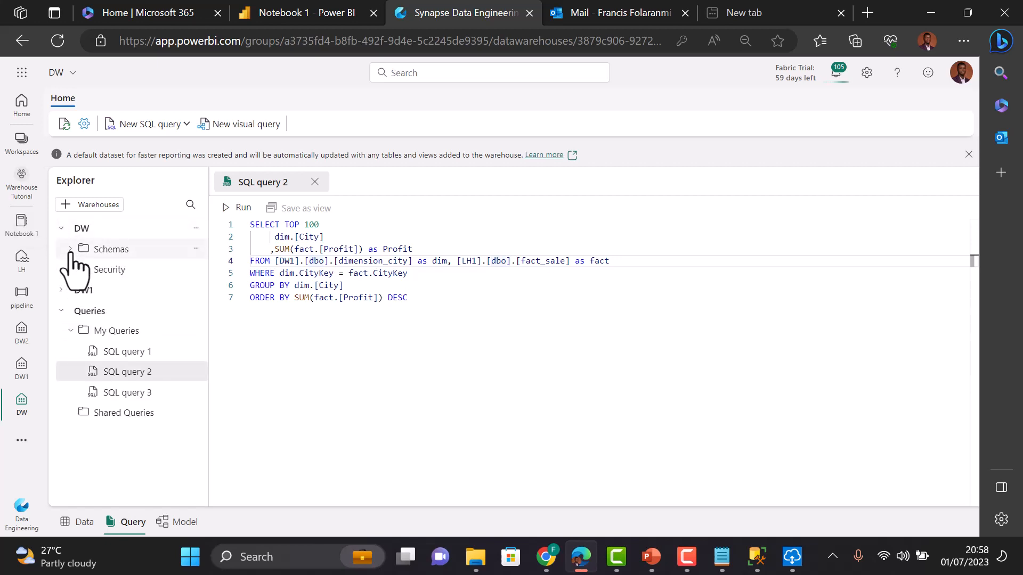
{"action": "left_click", "coordinate": [70, 248]}
{"action": "left_click", "coordinate": [80, 269]}
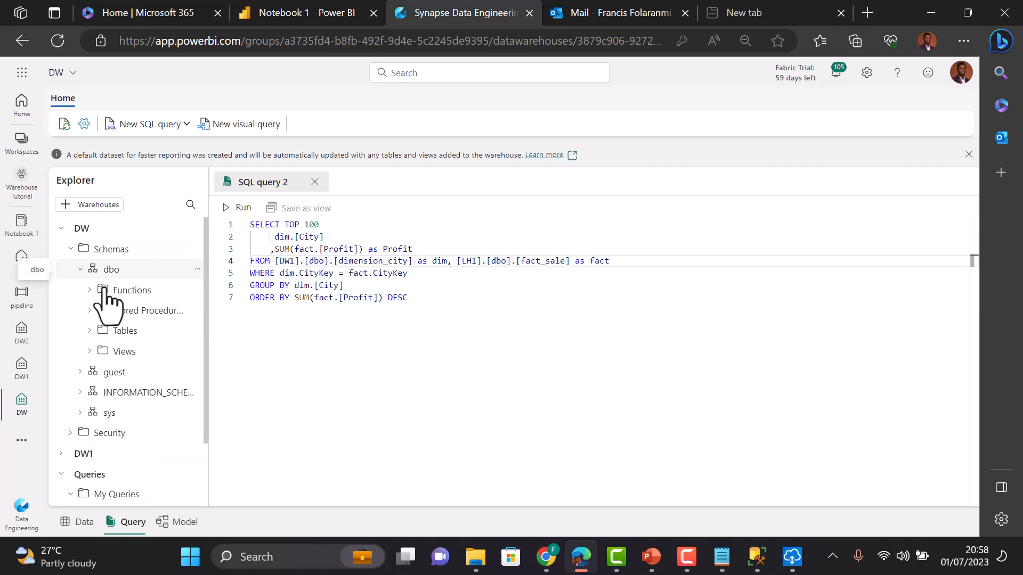
{"action": "left_click", "coordinate": [90, 330]}
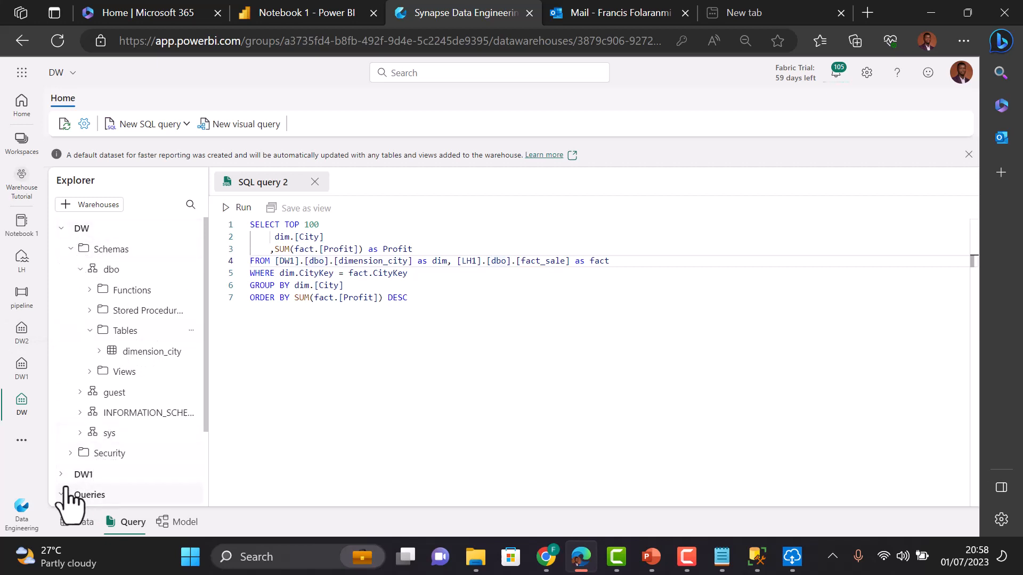
{"action": "left_click", "coordinate": [112, 474]}
{"action": "scroll", "coordinate": [111, 477], "scroll_direction": "down", "scroll_amount": 3}
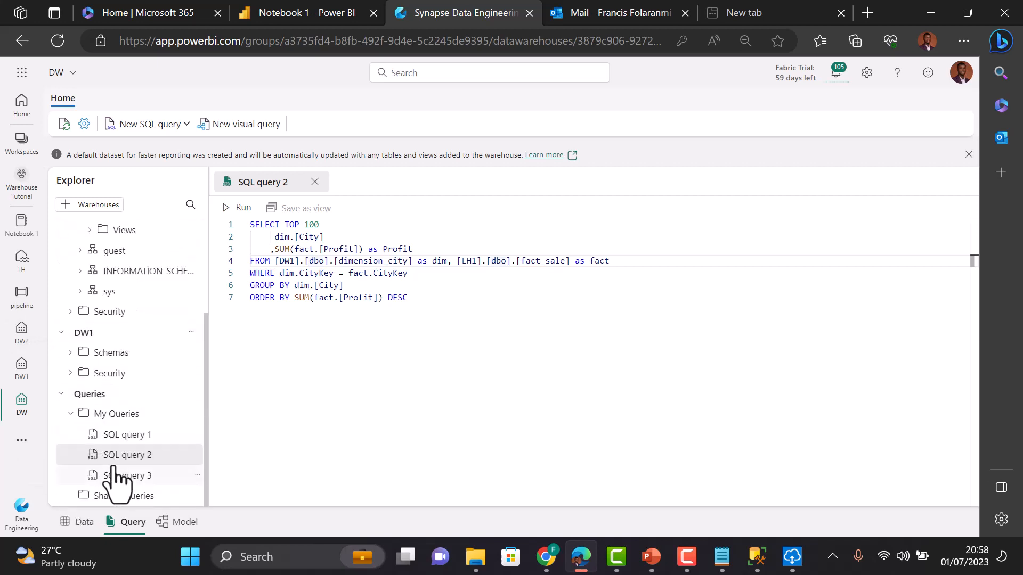
{"action": "left_click", "coordinate": [70, 355]}
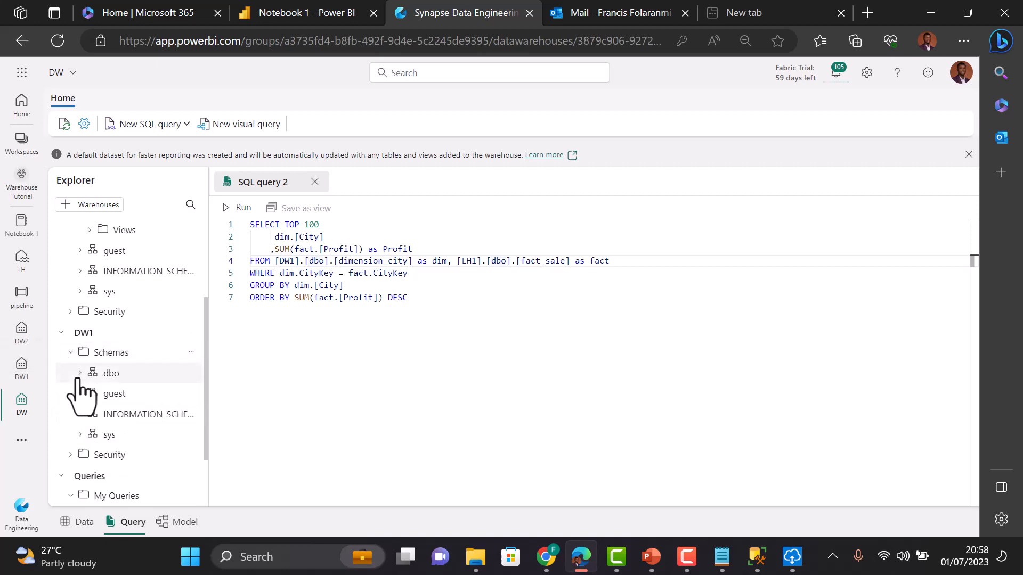
{"action": "left_click", "coordinate": [80, 373]}
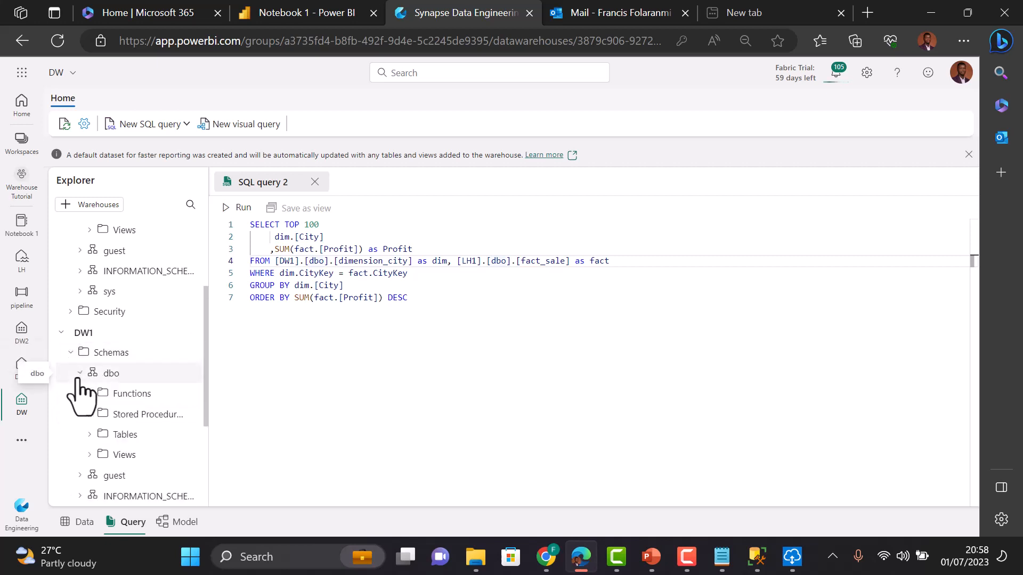
{"action": "left_click", "coordinate": [91, 434]}
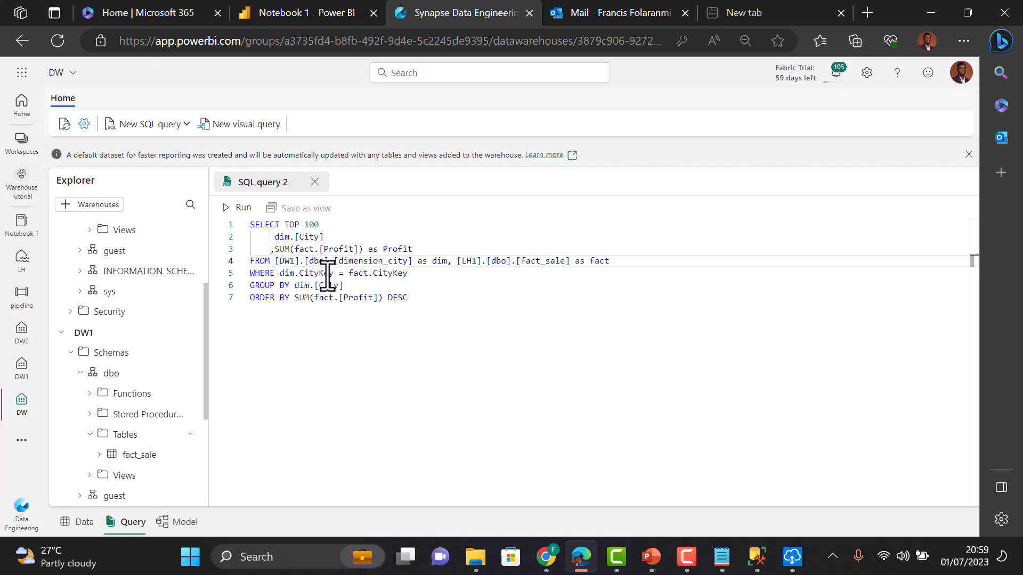
Step: In the query's FROM clause, set the warehouse of dimension_city to DW and that of fact_sale to DW1, and run the query
{"action": "left_click", "coordinate": [295, 261]}
{"action": "key", "text": "BackSpace"}
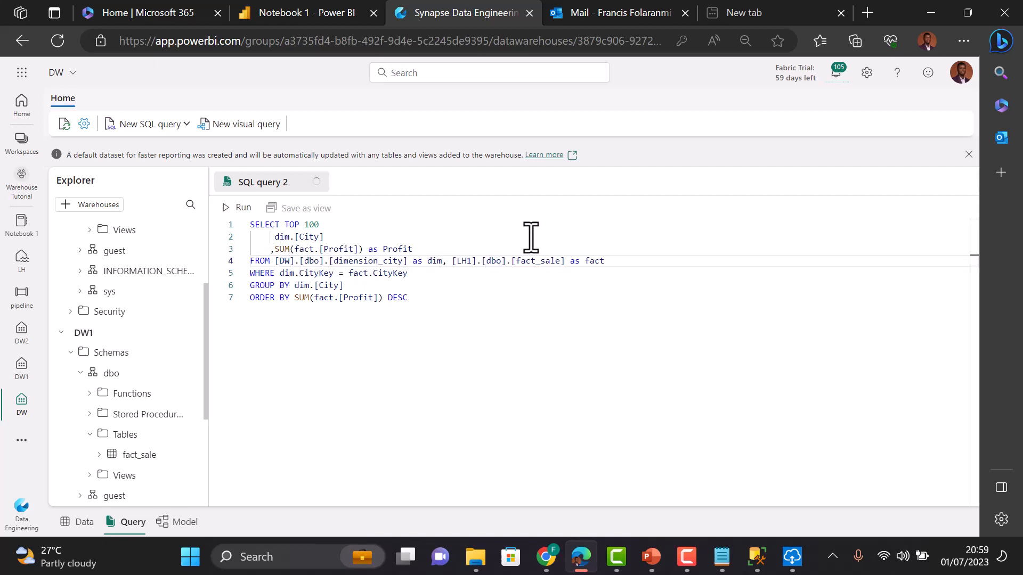
{"action": "left_click", "coordinate": [473, 261]}
{"action": "key", "text": "BackSpace"}
{"action": "key", "text": "BackSpace"}
{"action": "key", "text": "BackSpace"}
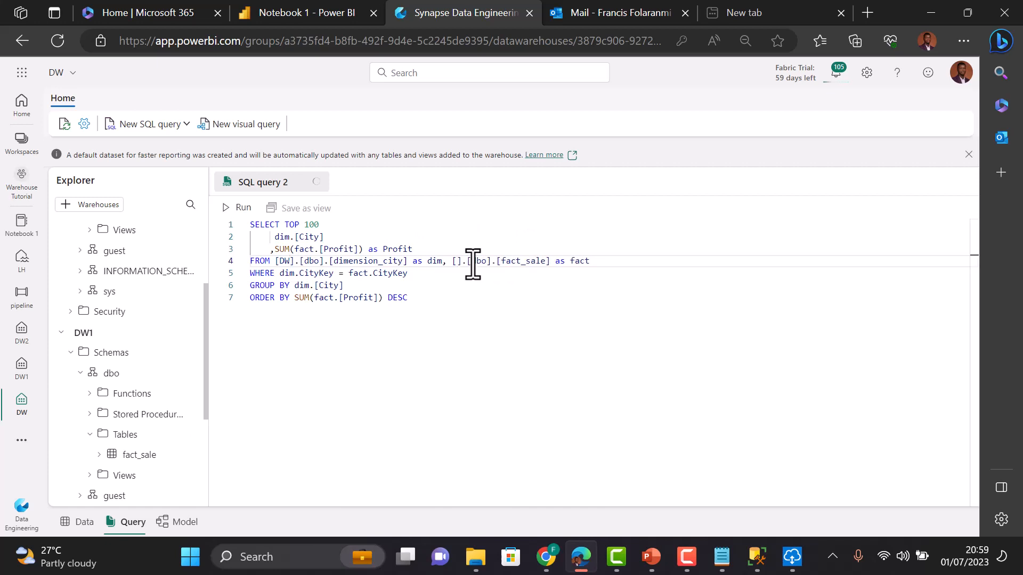
{"action": "type", "text": "DW1"}
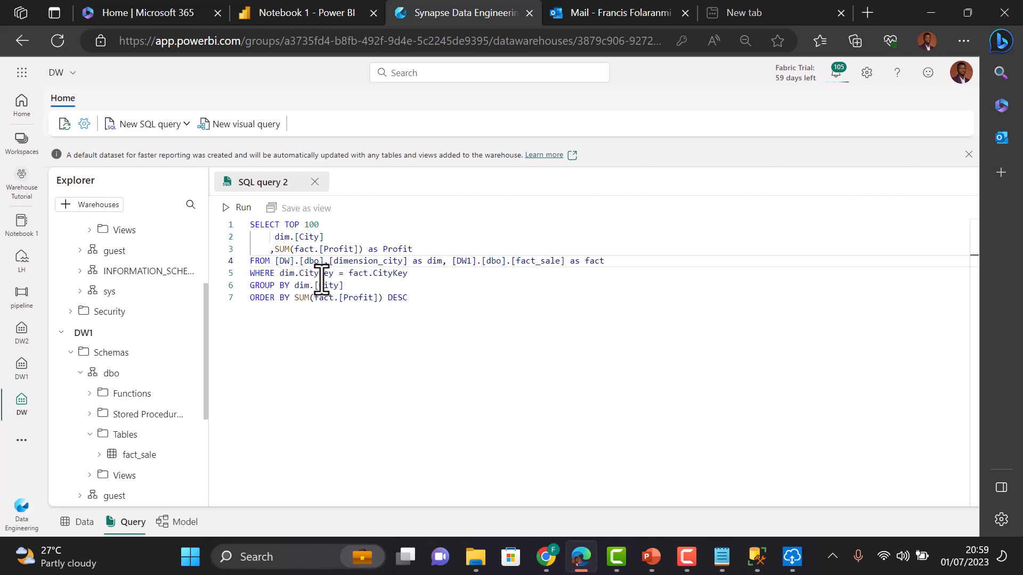
{"action": "left_click", "coordinate": [432, 287]}
{"action": "left_click", "coordinate": [244, 208]}
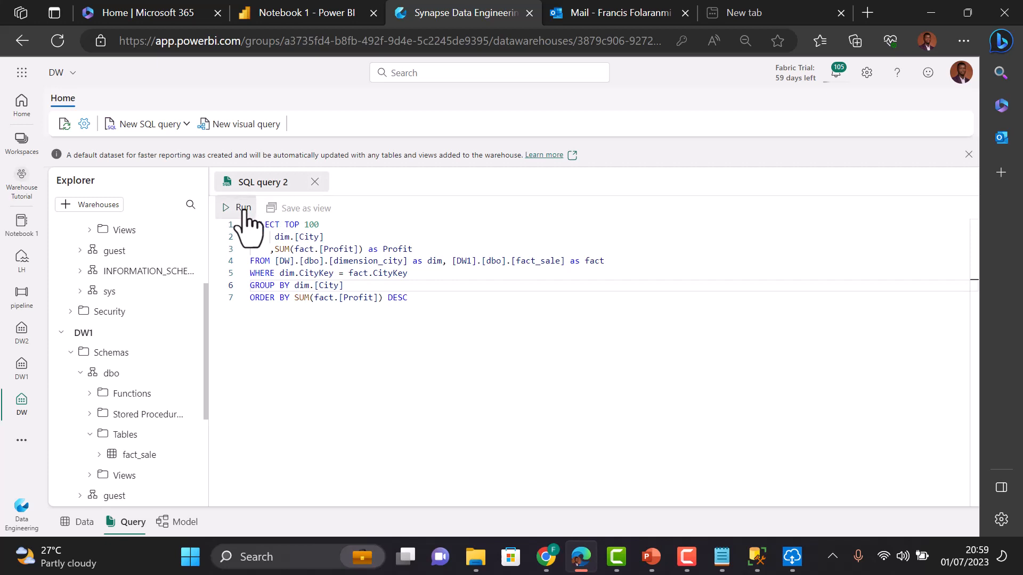